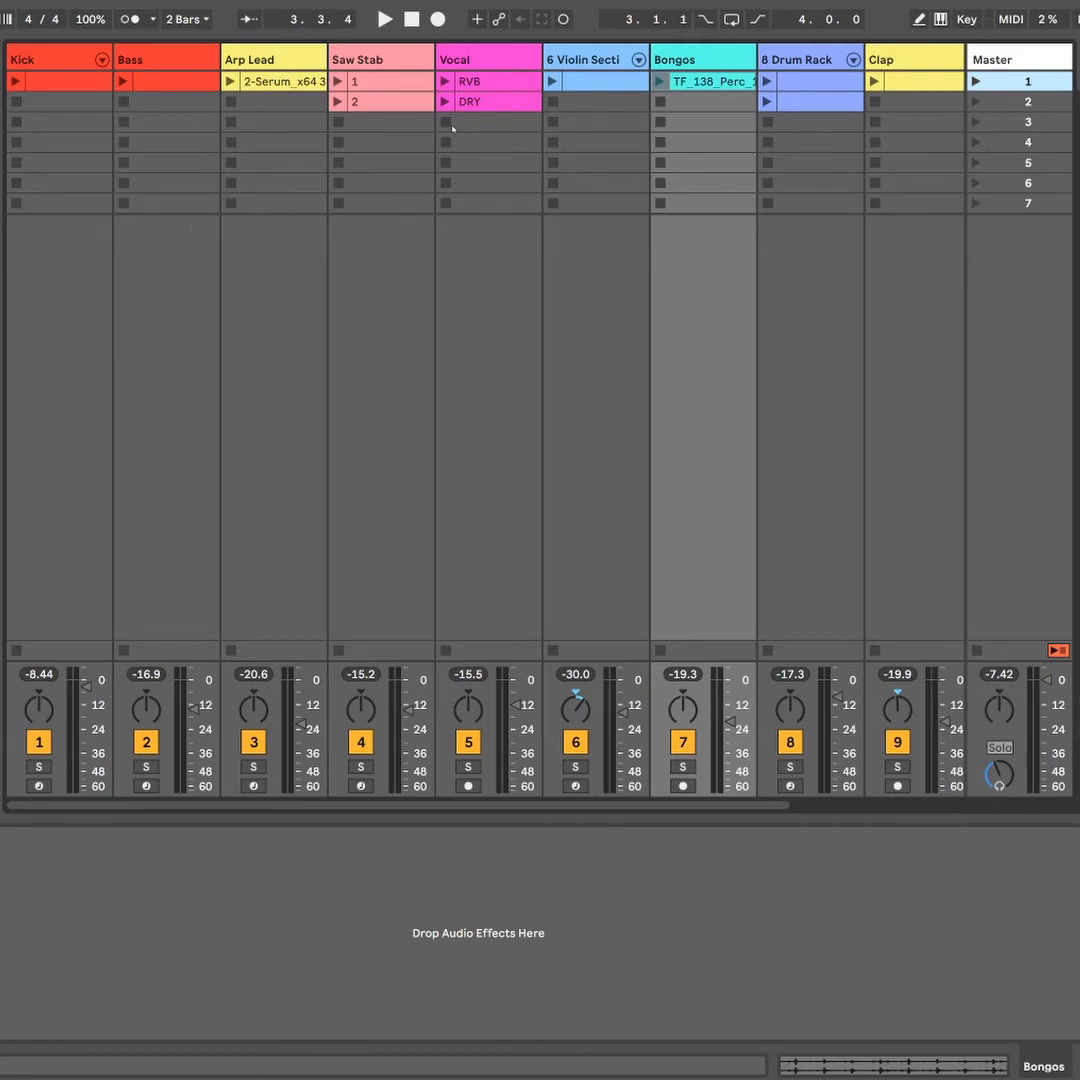
Look over scene 1 and the clips on the Kick, Clap and Saw Stab tracks.
{"action": "left_click", "coordinate": [96, 91]}
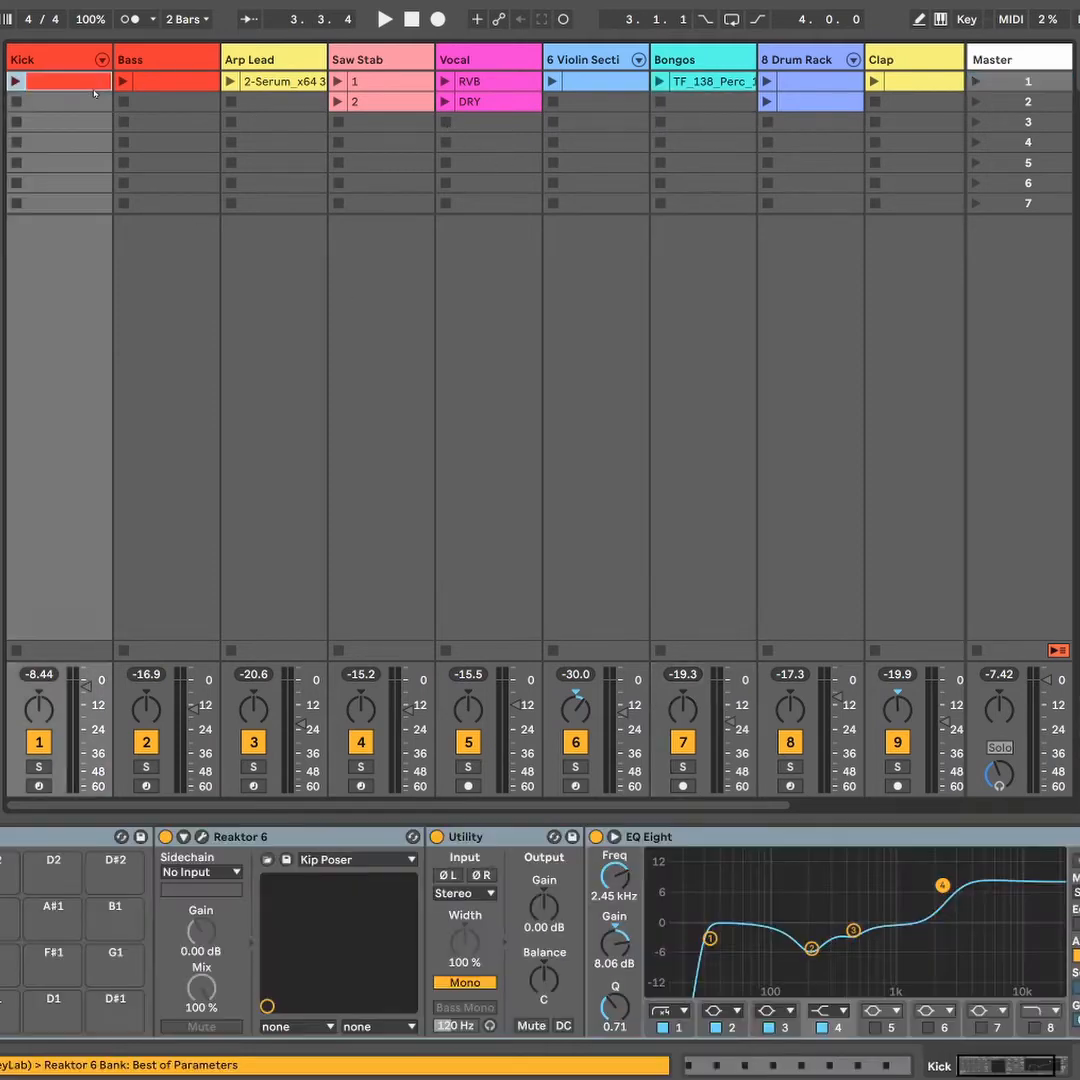
{"action": "left_click", "coordinate": [1005, 84]}
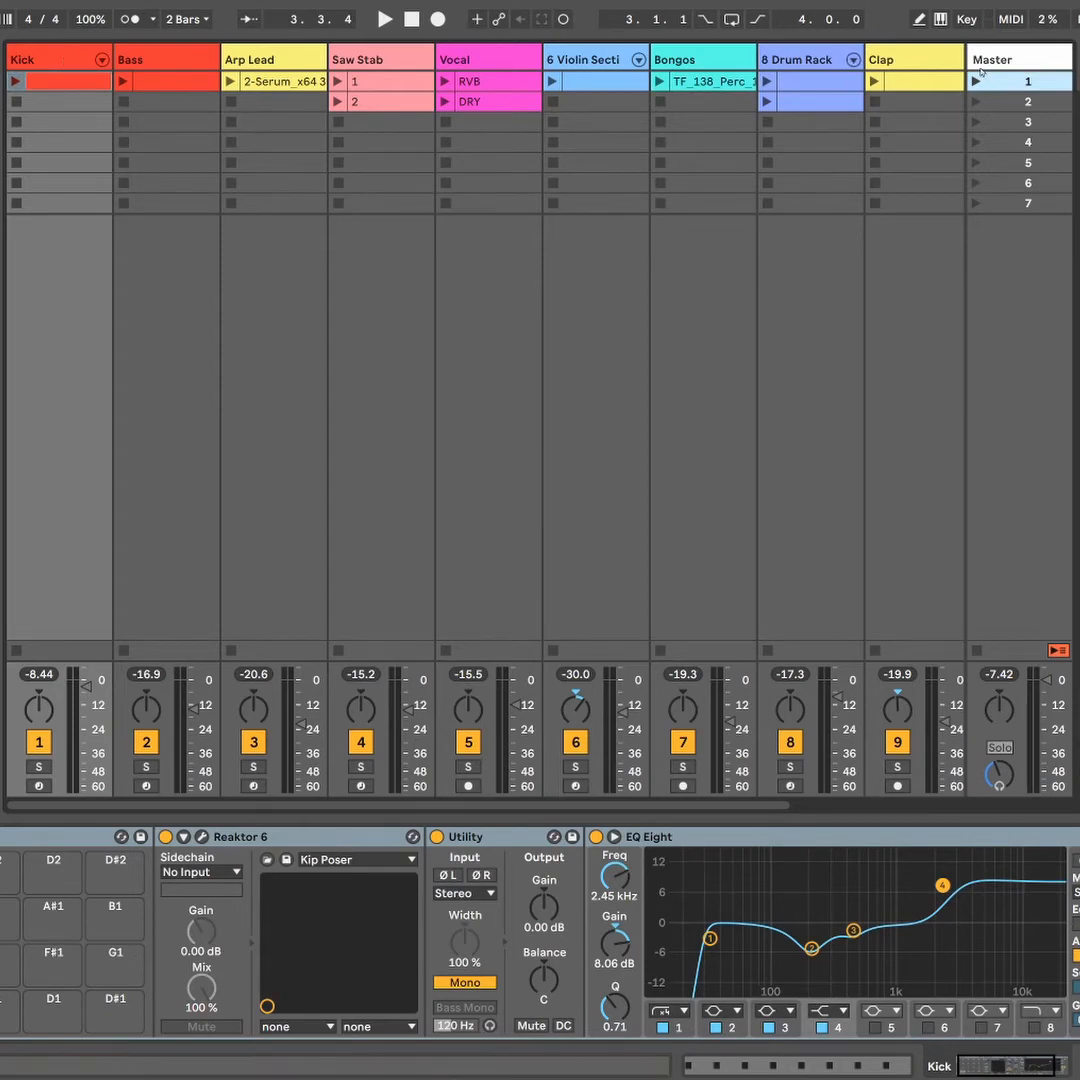
{"action": "left_click", "coordinate": [914, 84]}
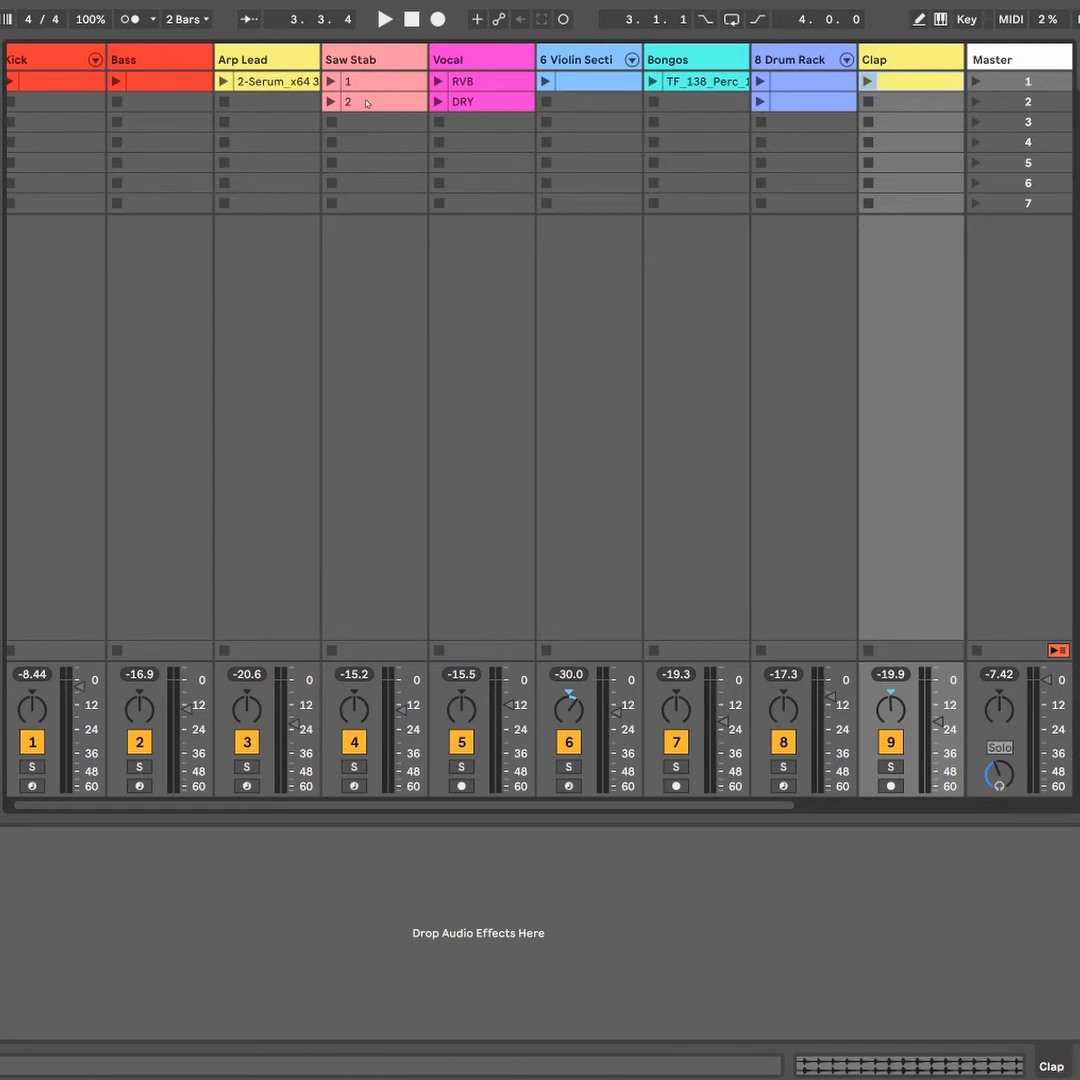
{"action": "left_click", "coordinate": [326, 98]}
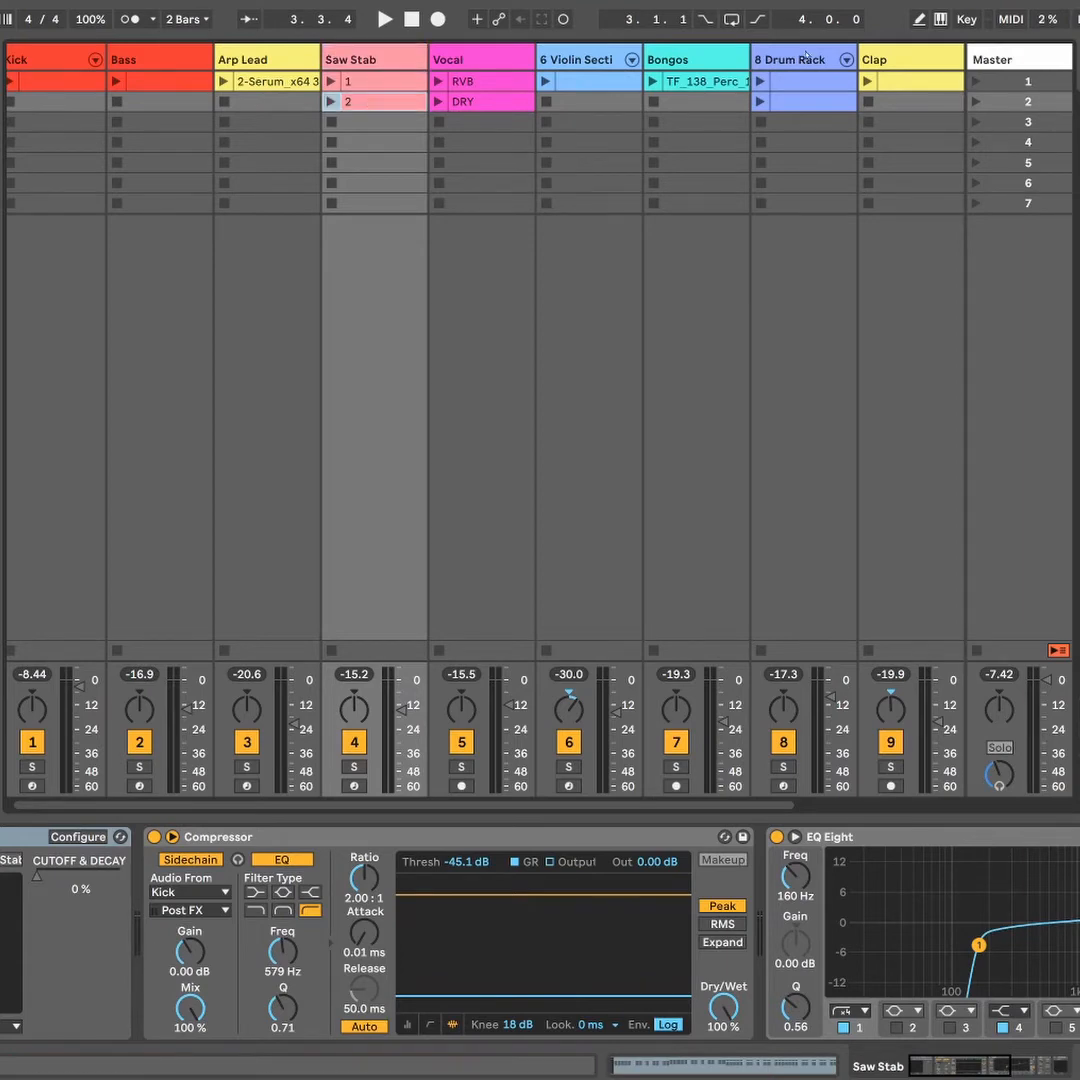
Name the two 8 Drum Rack clips 1 and 2, and set the global quantization to 4 Bars.
{"action": "left_click", "coordinate": [805, 103]}
{"action": "left_click_drag", "start_coordinate": [805, 107], "coordinate": [803, 89]}
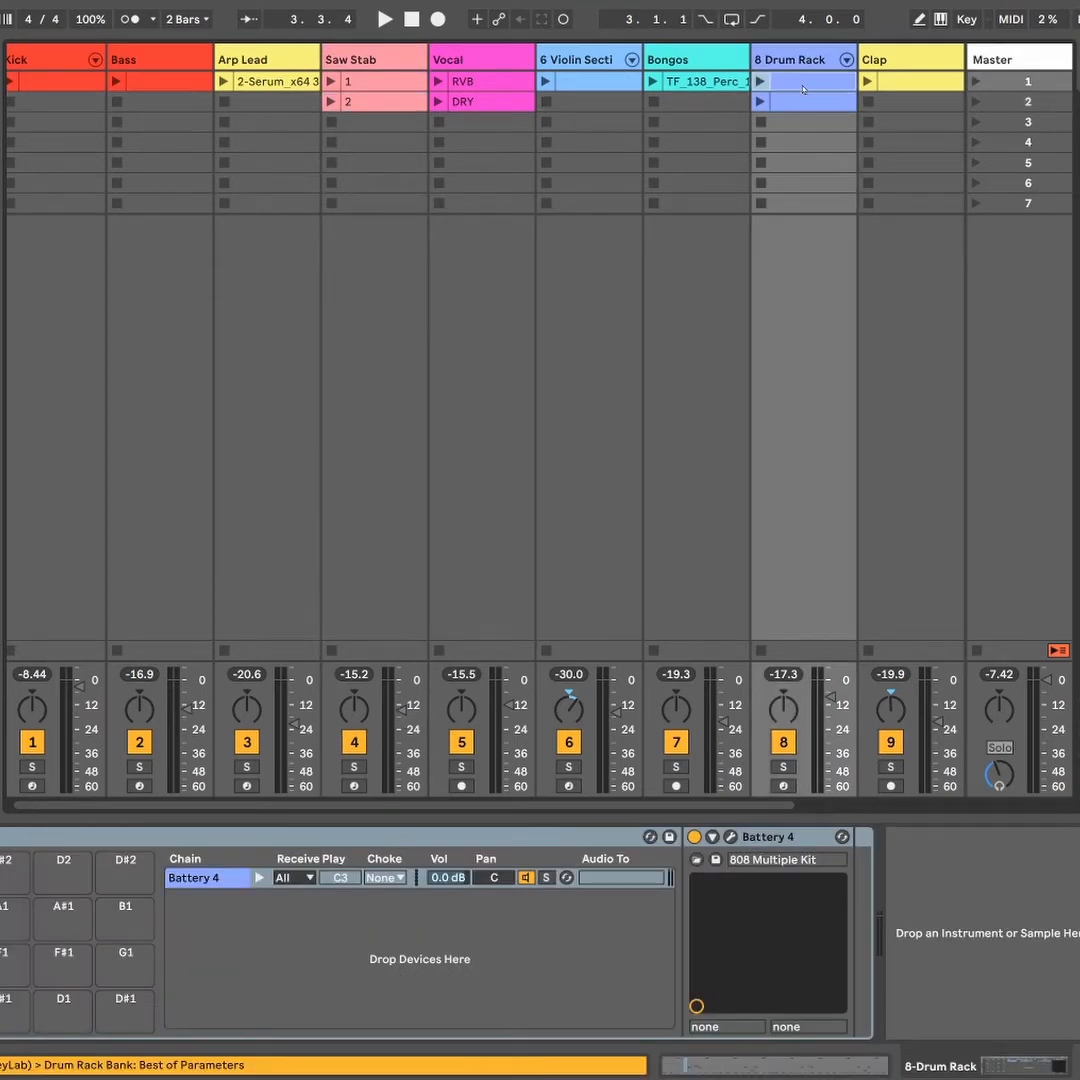
{"action": "left_click", "coordinate": [472, 84]}
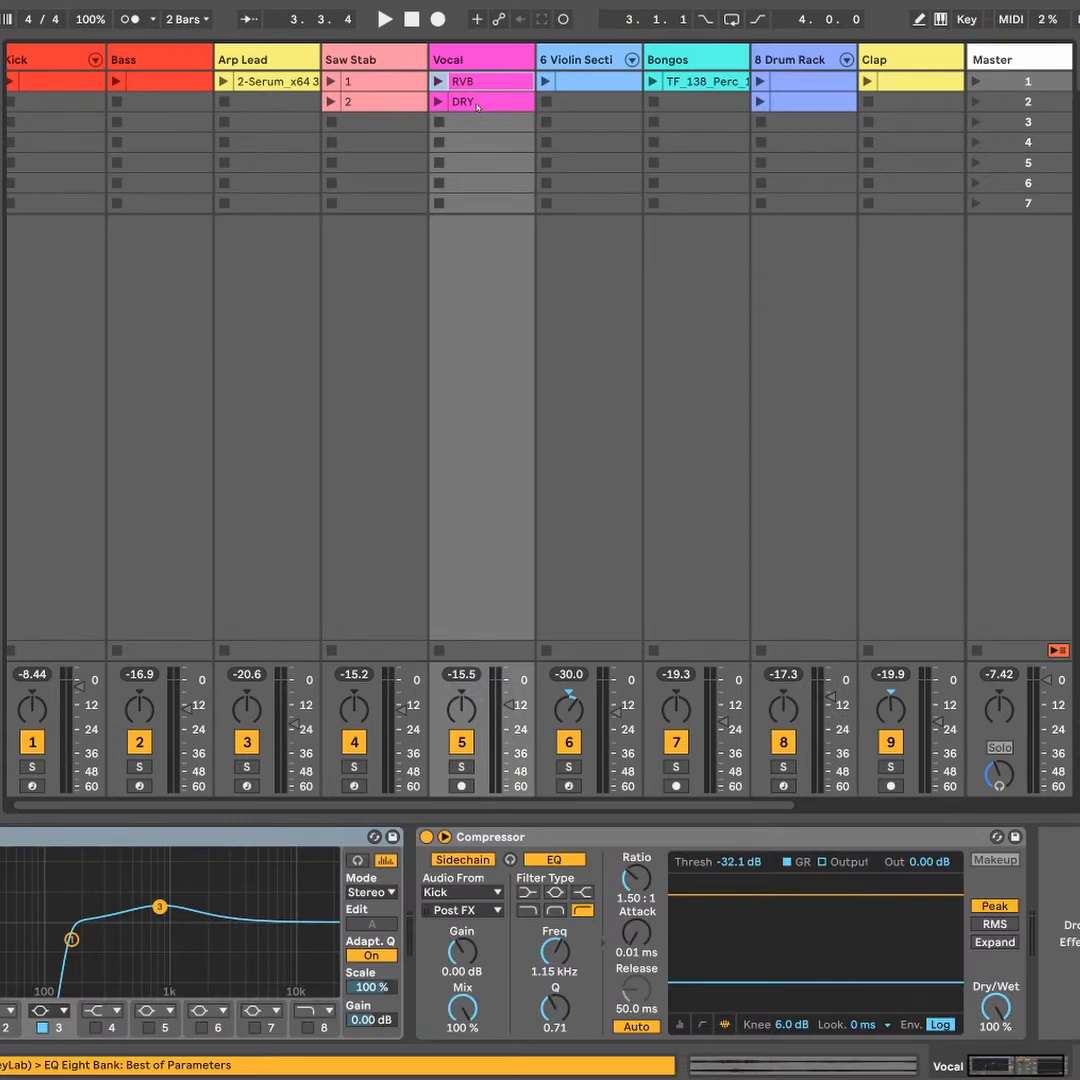
{"action": "left_click", "coordinate": [471, 104]}
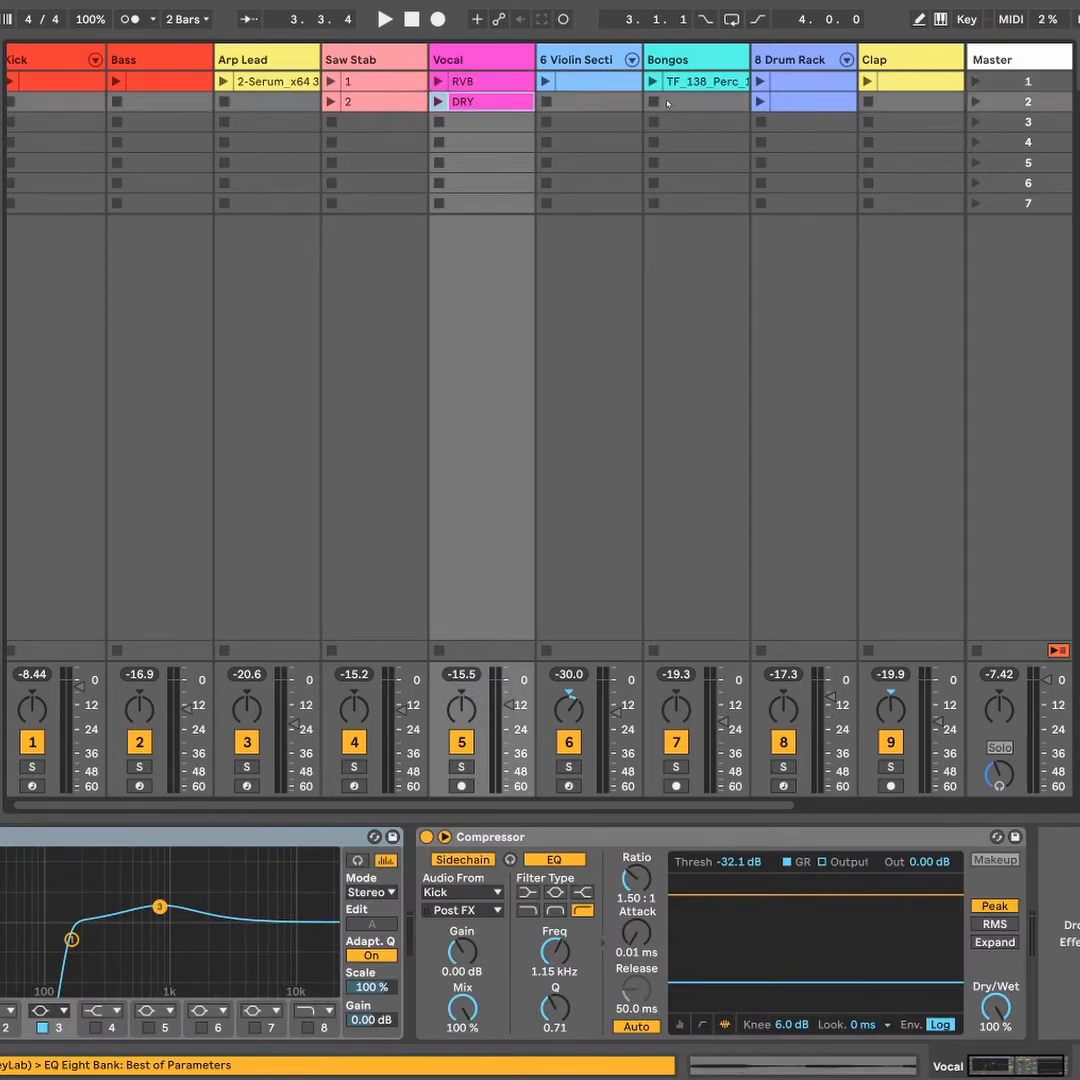
{"action": "left_click", "coordinate": [800, 84]}
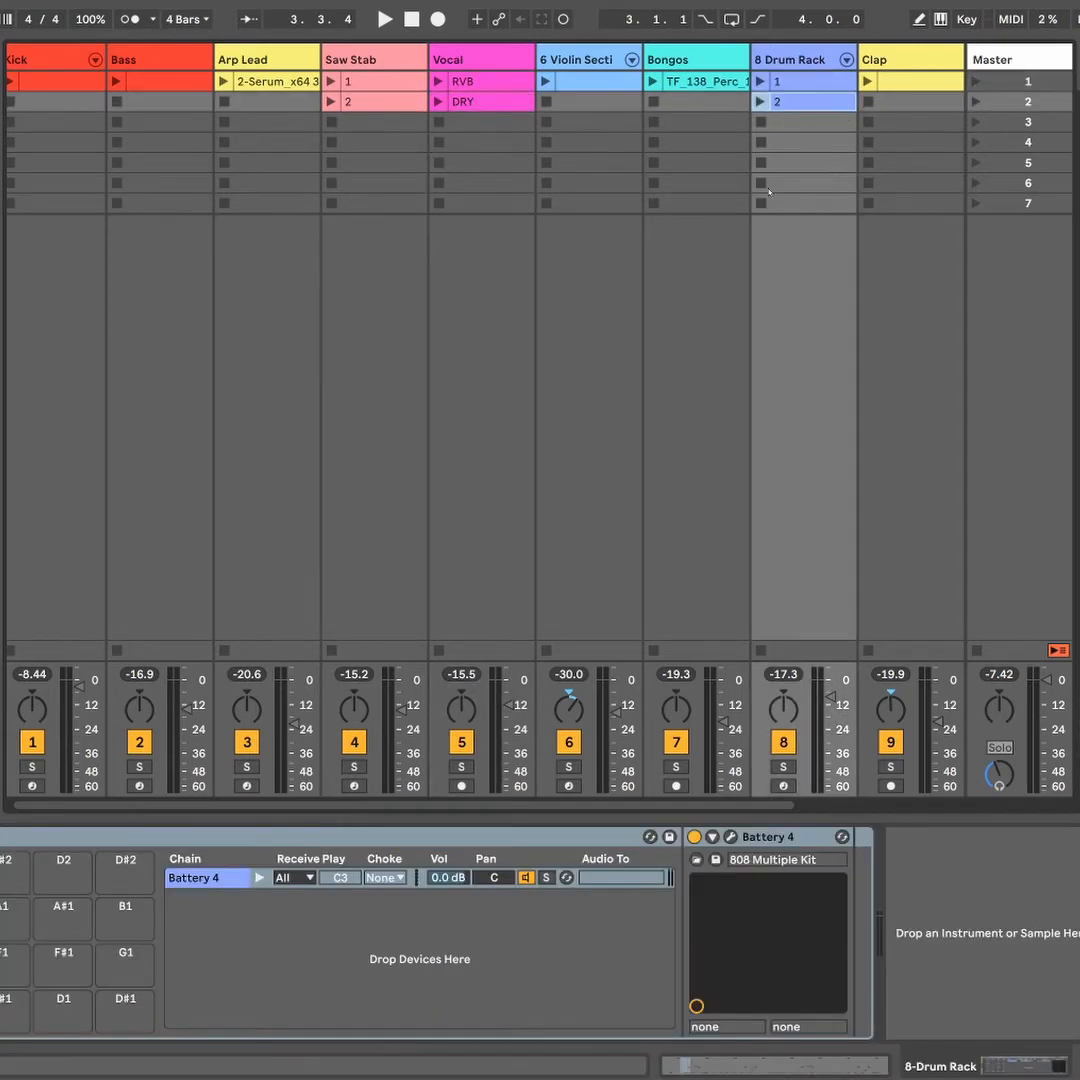
Examine the Saw Stab track's first clip and its empty slots in scenes 3 and 4.
{"action": "left_click", "coordinate": [377, 59]}
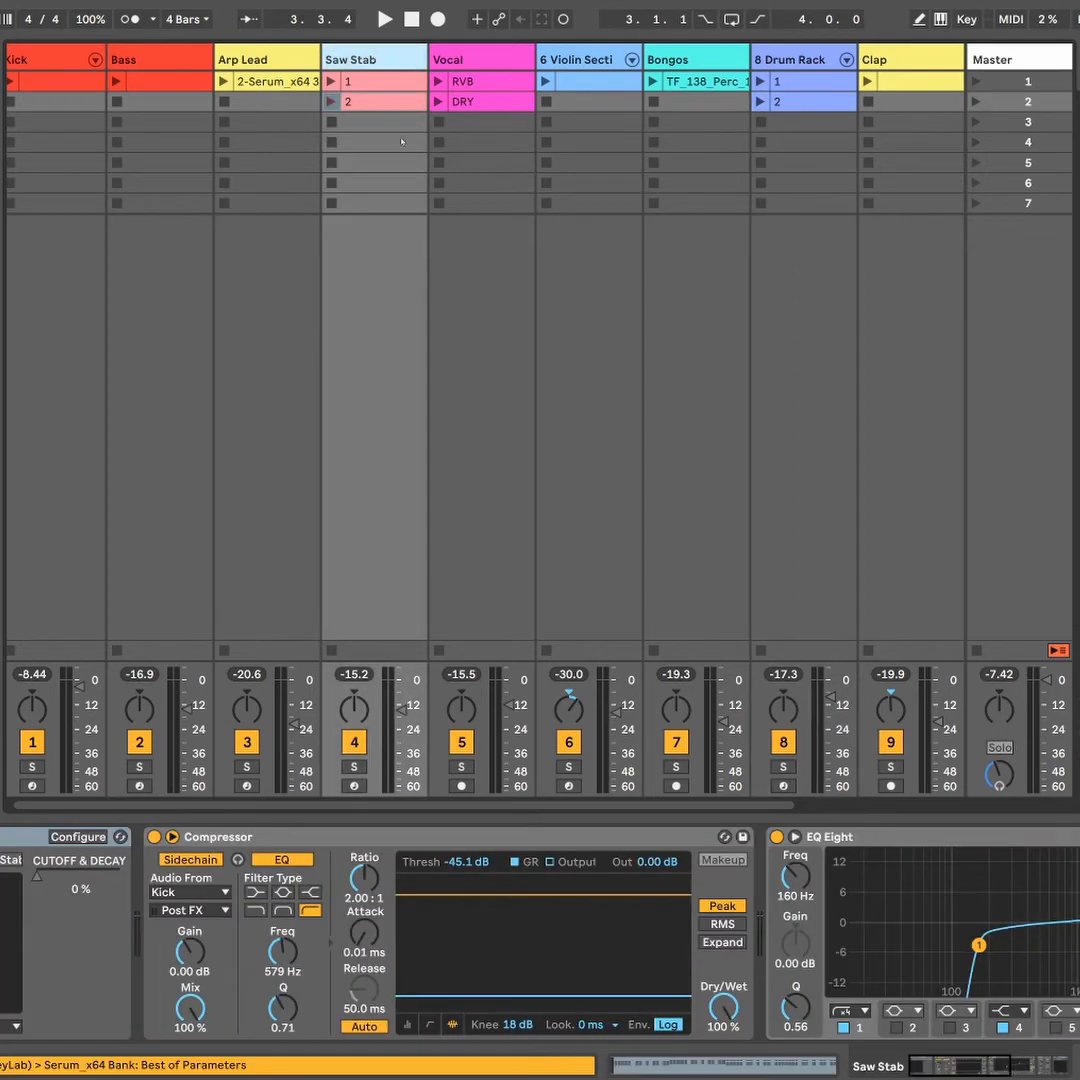
{"action": "left_click", "coordinate": [385, 84]}
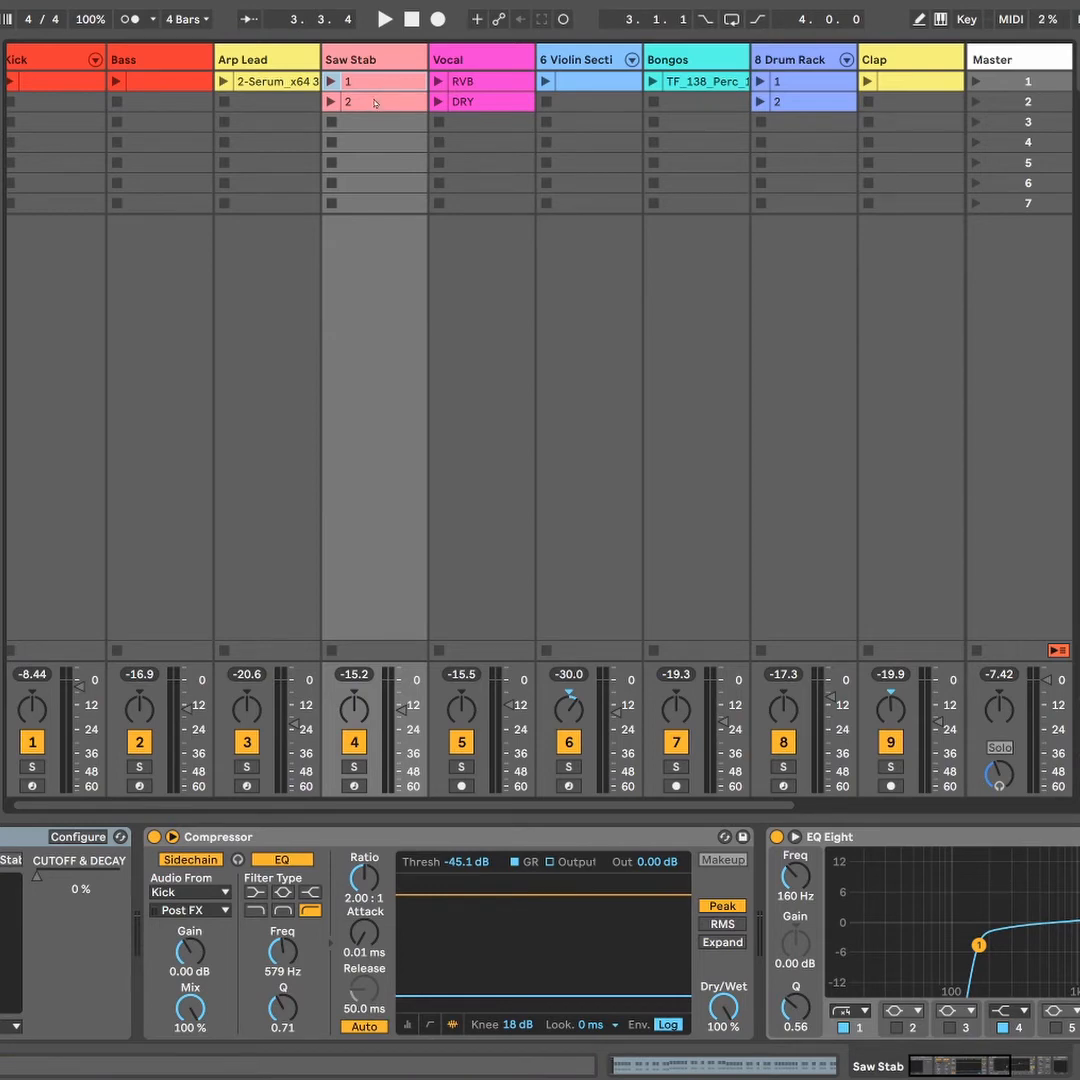
{"action": "left_click", "coordinate": [377, 122]}
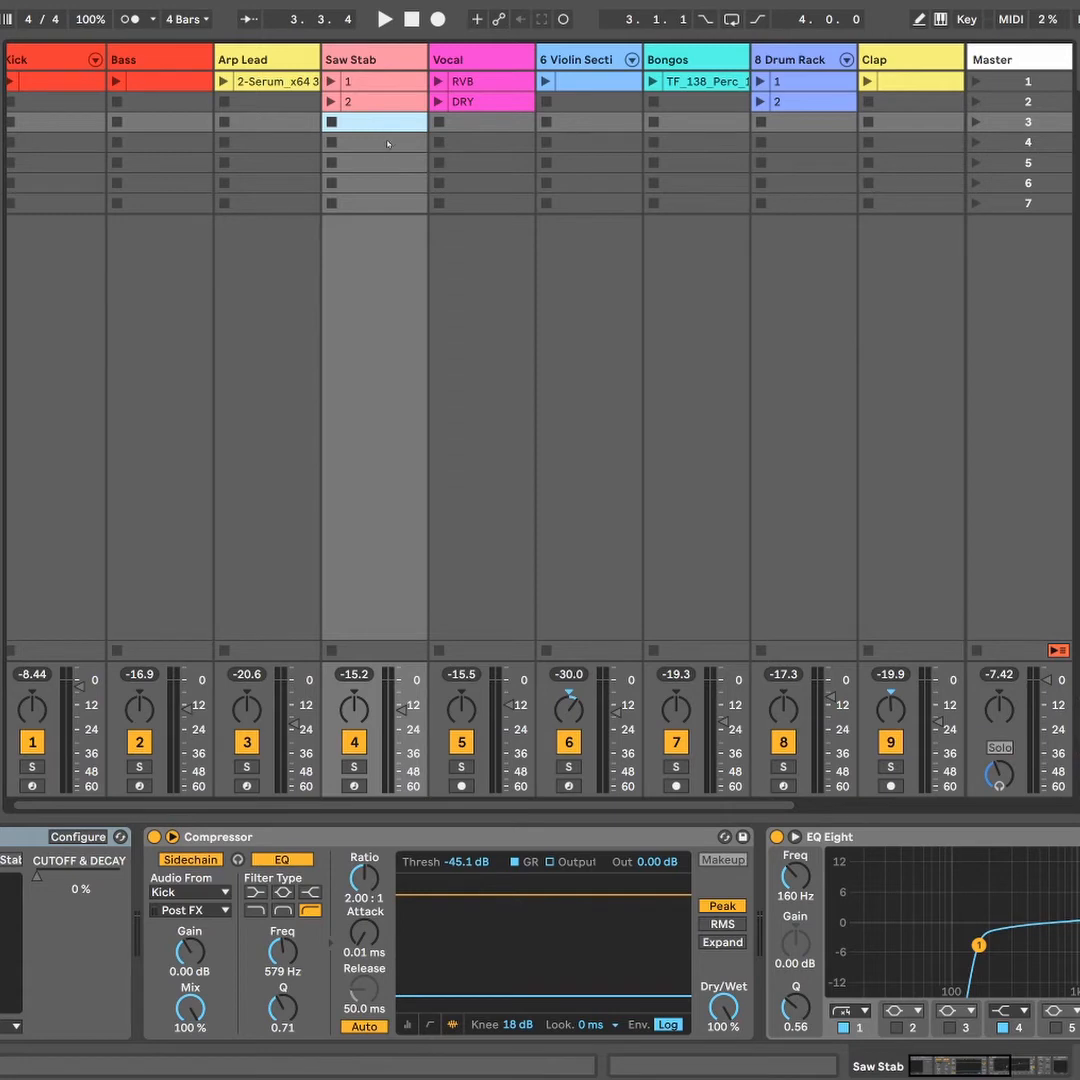
{"action": "left_click", "coordinate": [386, 145]}
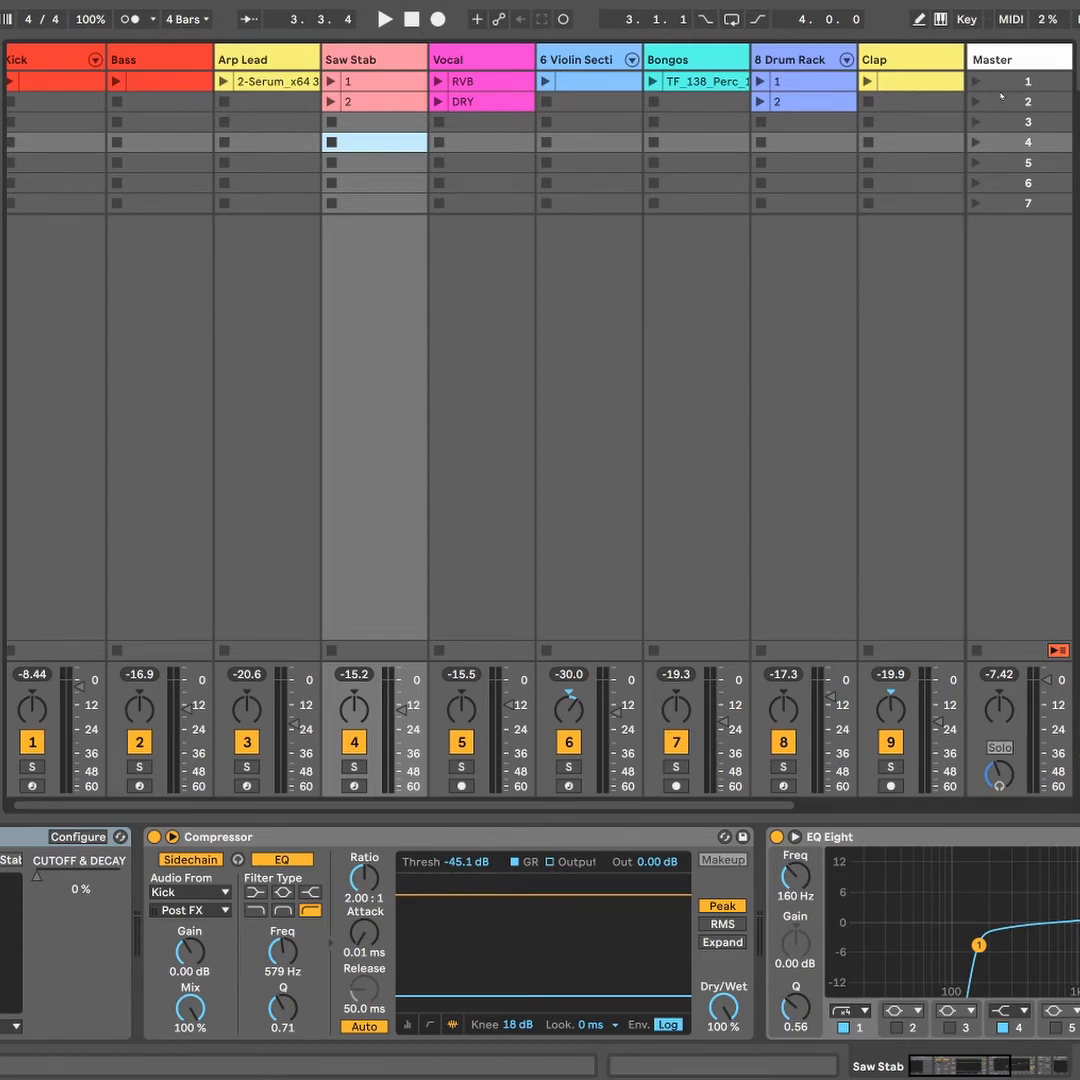
Launch scene 1 to hear all of its clips together, and stop playback.
{"action": "left_click", "coordinate": [973, 84]}
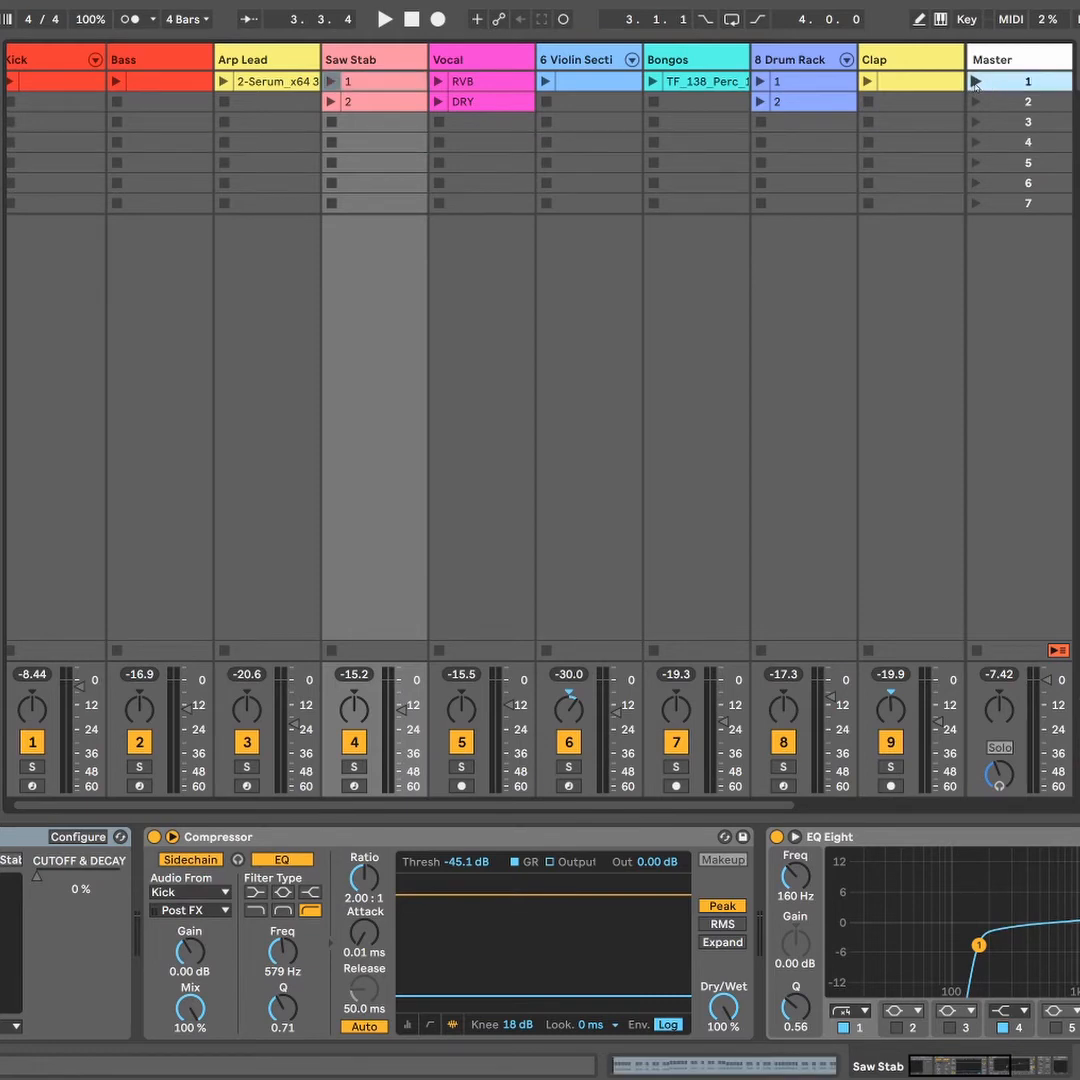
{"action": "left_click", "coordinate": [975, 84]}
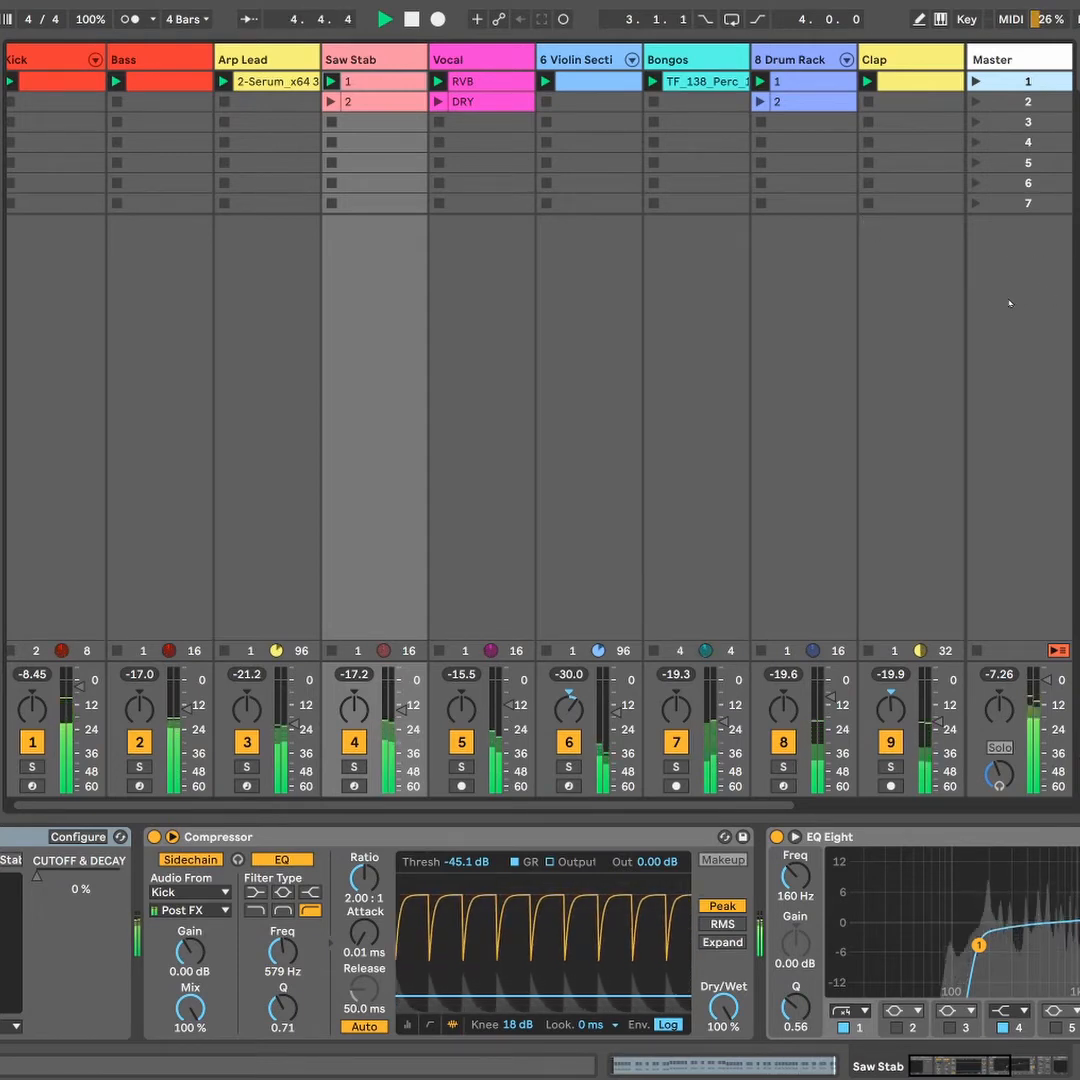
{"action": "key", "text": "space"}
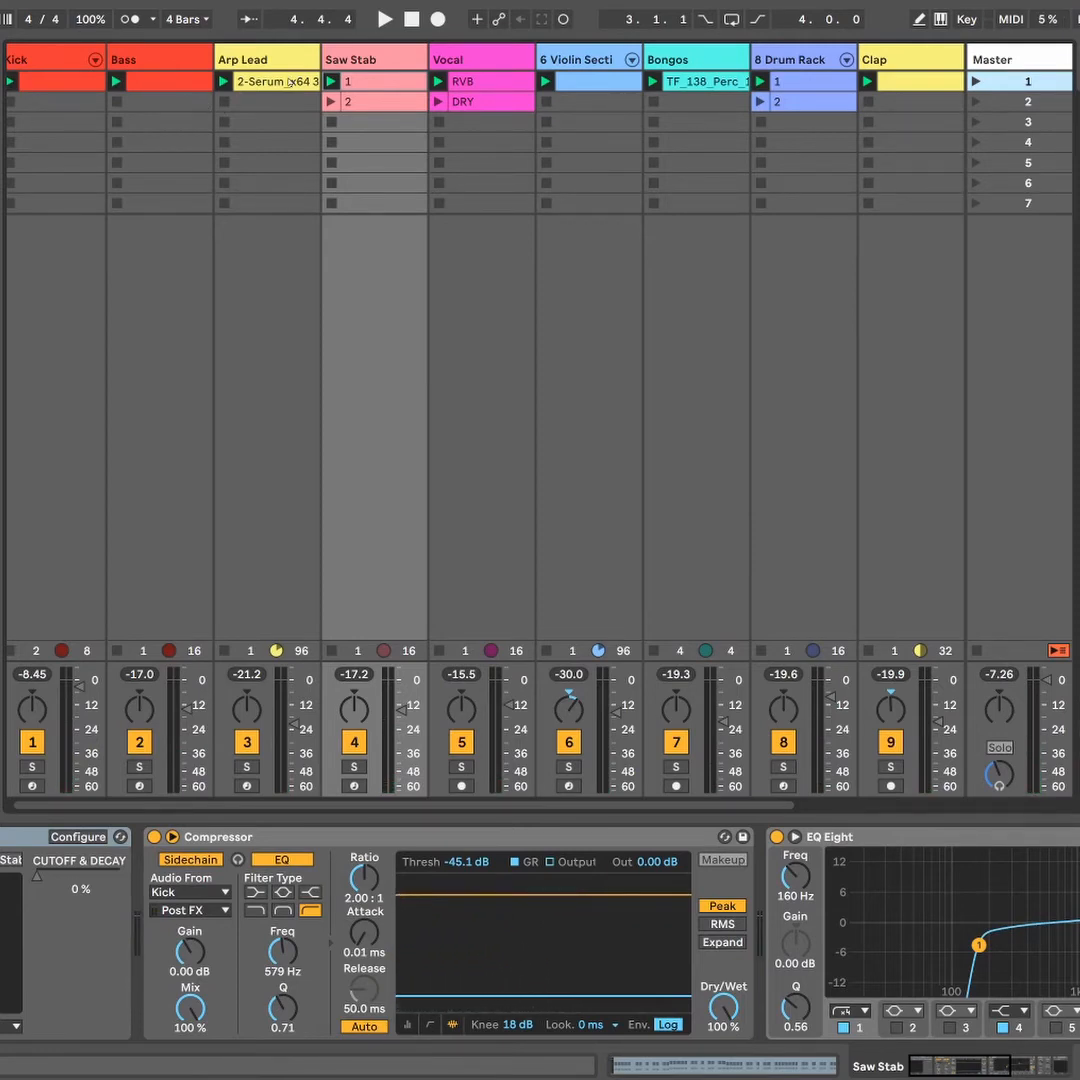
Examine the Arp Lead clip's MIDI notes in an enlarged note editor, and shrink the editor again.
{"action": "left_click", "coordinate": [246, 63]}
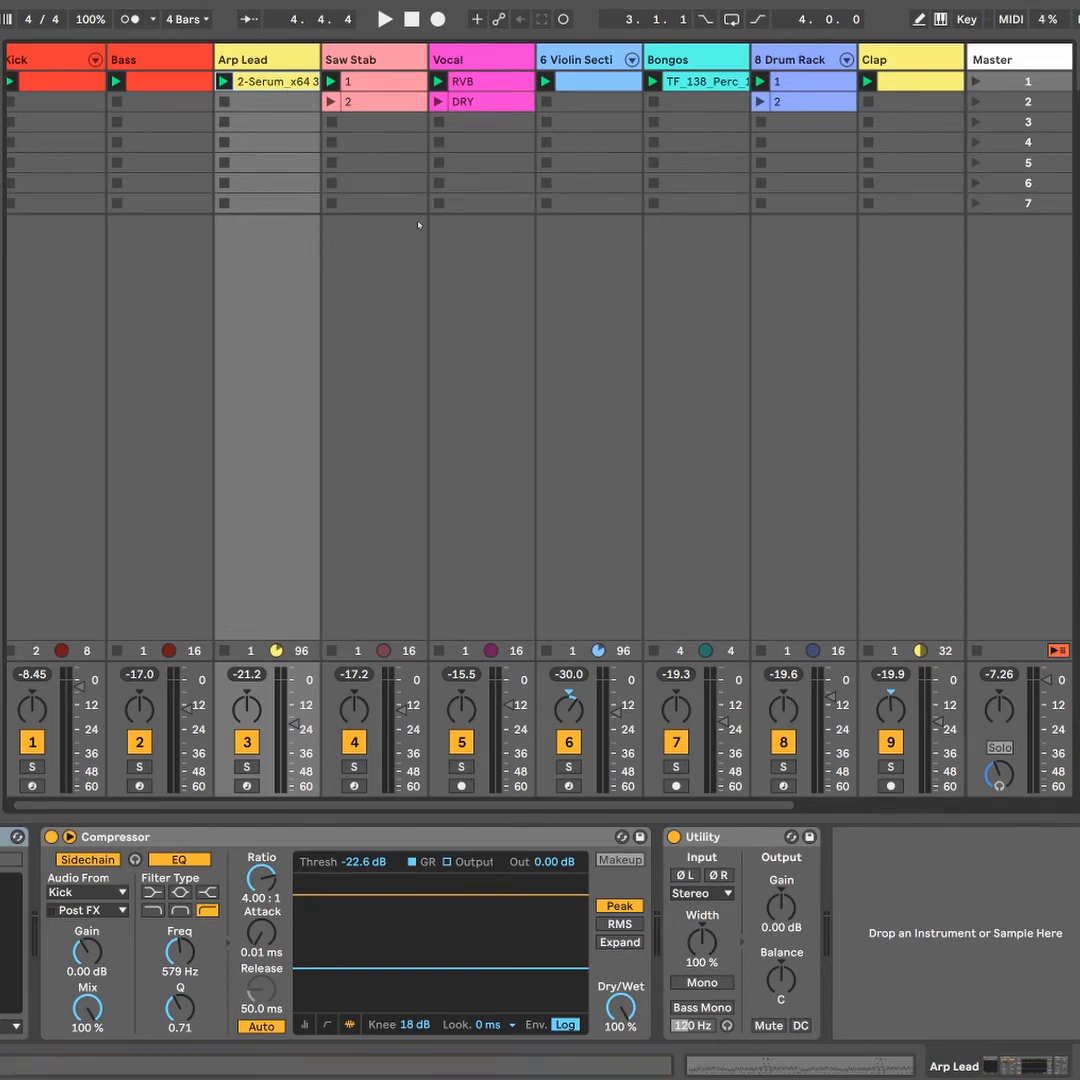
{"action": "left_click", "coordinate": [270, 88]}
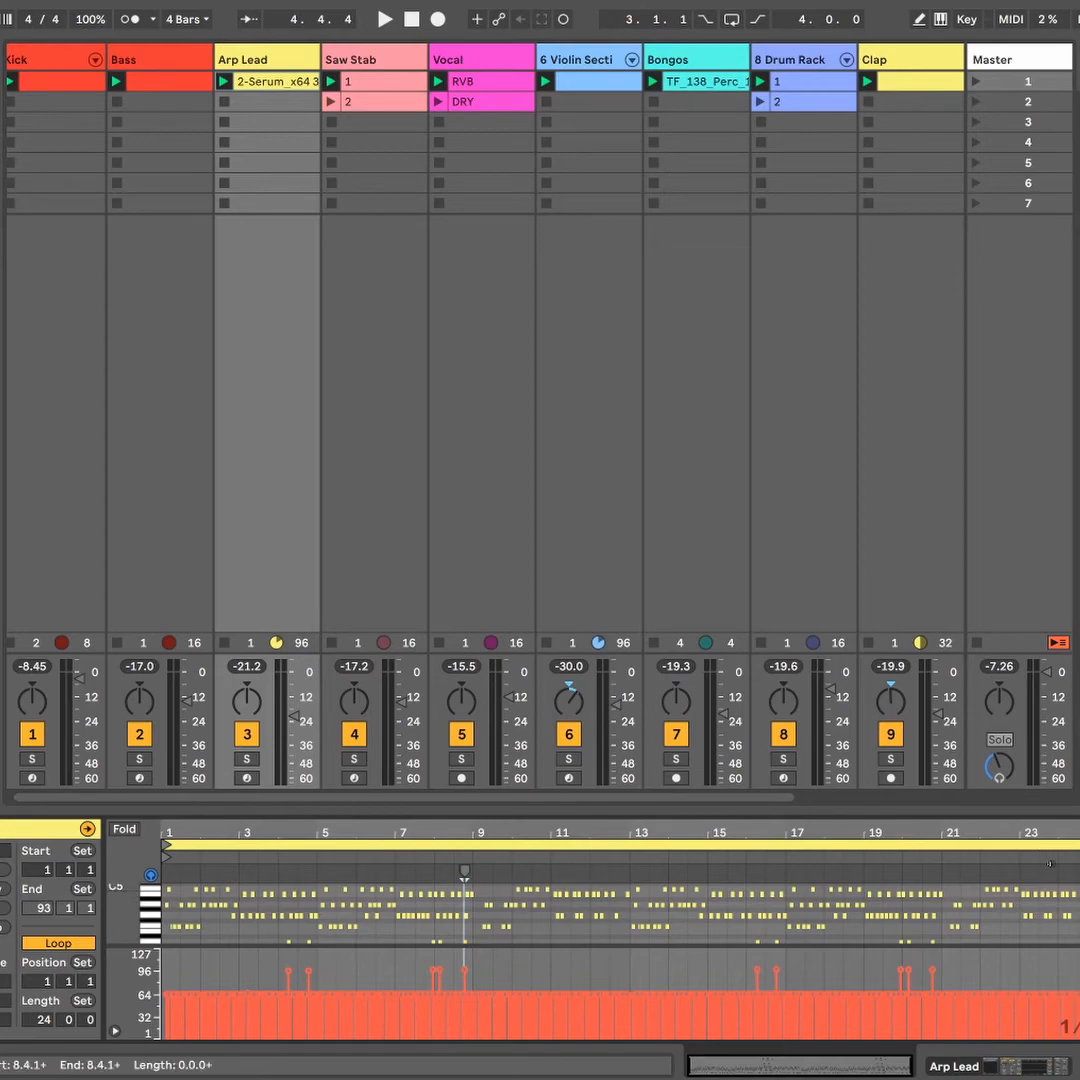
{"action": "left_click_drag", "start_coordinate": [698, 808], "coordinate": [665, 400]}
{"action": "scroll", "coordinate": [662, 665], "scroll_direction": "up", "scroll_amount": 3}
{"action": "scroll", "coordinate": [662, 665], "scroll_direction": "up", "scroll_amount": 2}
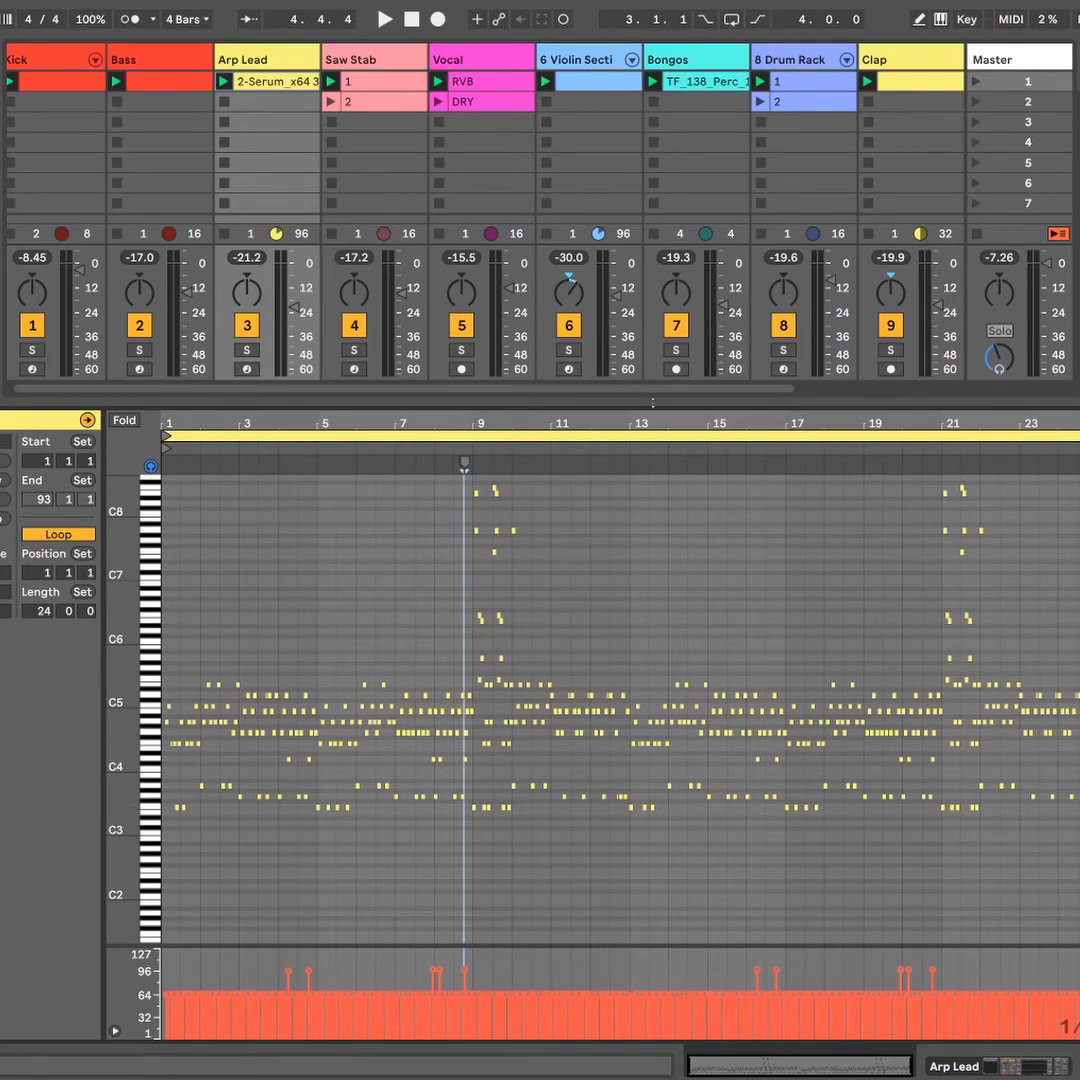
{"action": "left_click_drag", "start_coordinate": [652, 403], "coordinate": [704, 803]}
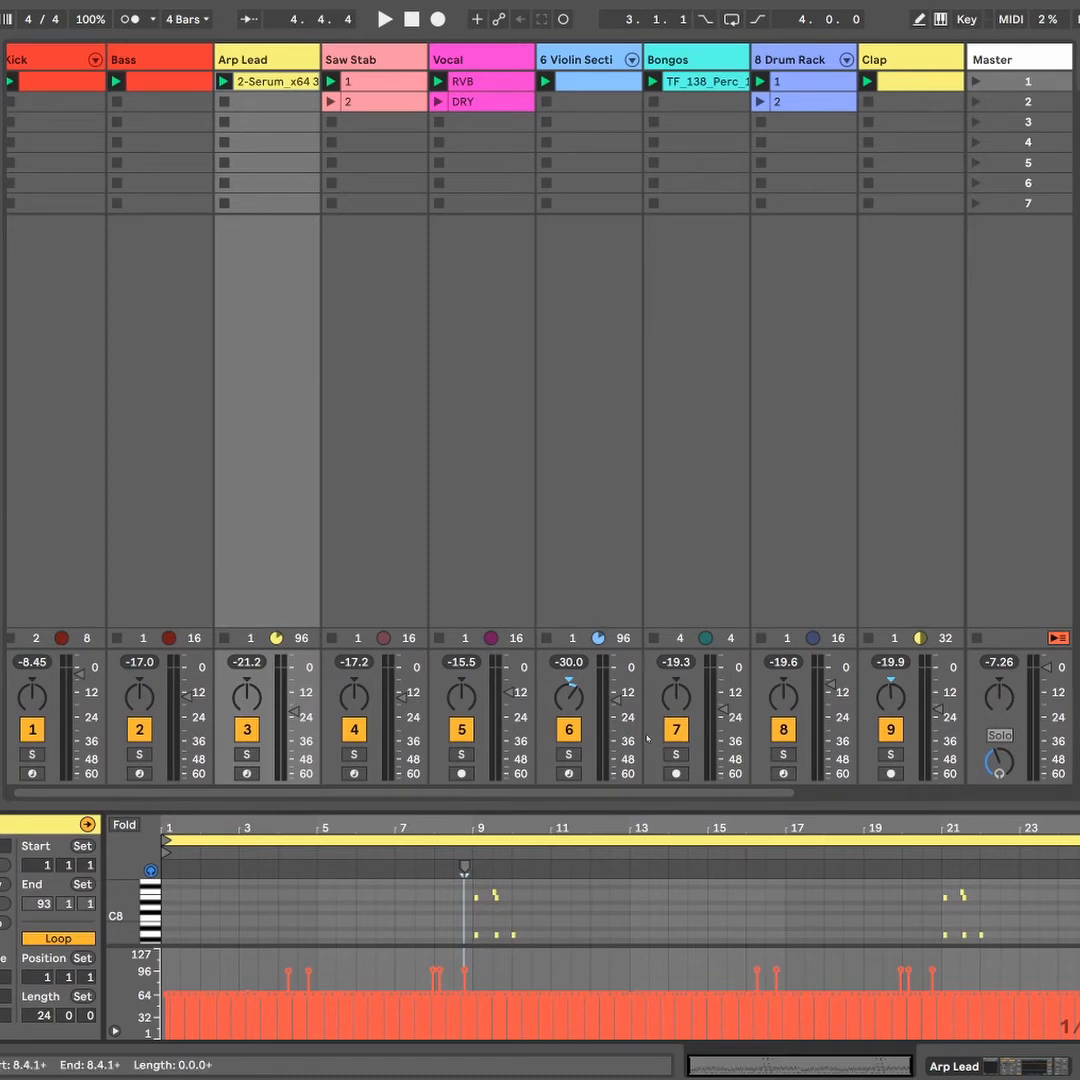
Inspect the Violin Section clip's notes in an enlarged note editor, and reduce the editor's height again.
{"action": "left_click", "coordinate": [585, 81]}
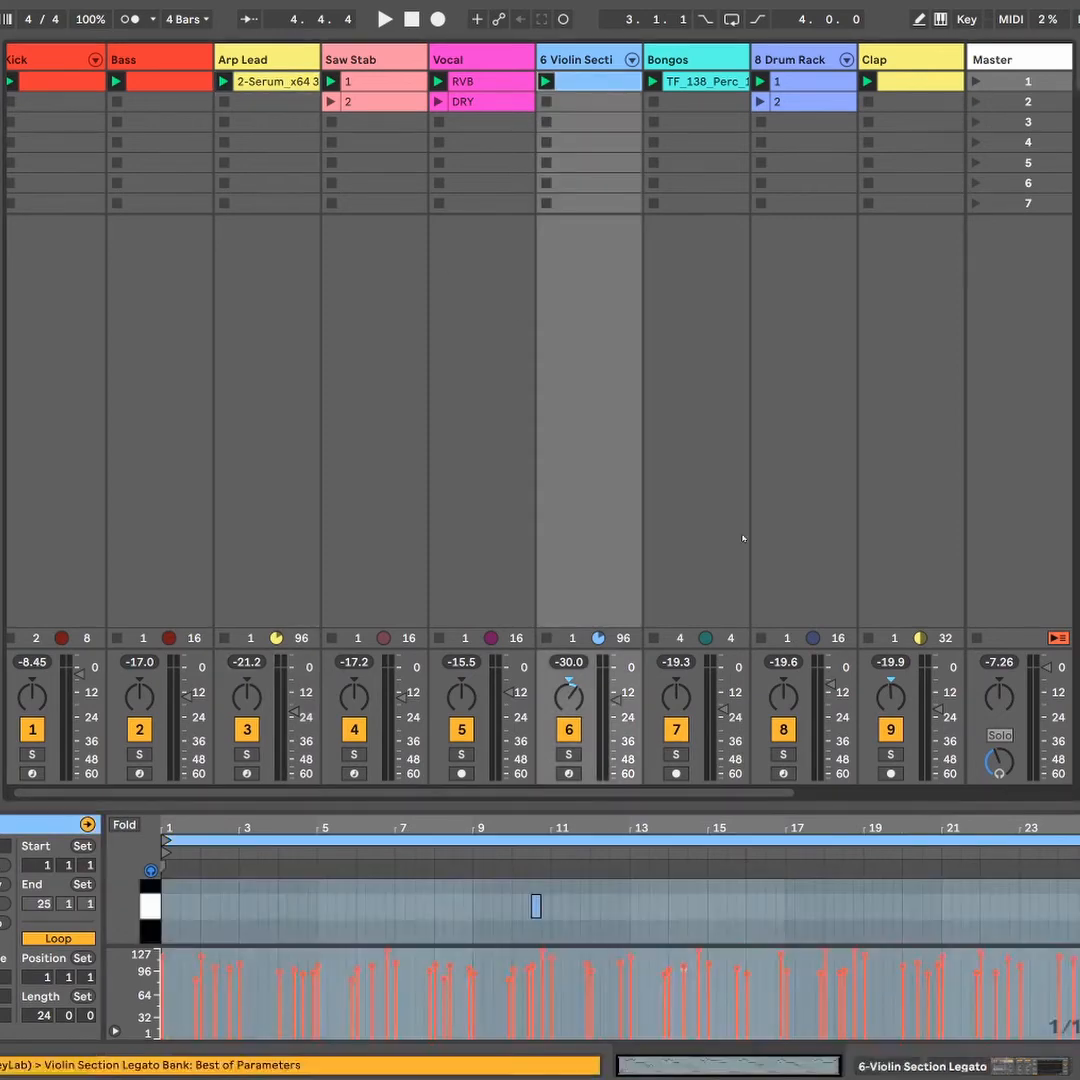
{"action": "left_click_drag", "start_coordinate": [714, 800], "coordinate": [750, 495]}
{"action": "left_click", "coordinate": [870, 778]}
{"action": "scroll", "coordinate": [839, 786], "scroll_direction": "up", "scroll_amount": 3}
{"action": "scroll", "coordinate": [839, 780], "scroll_direction": "down", "scroll_amount": 3}
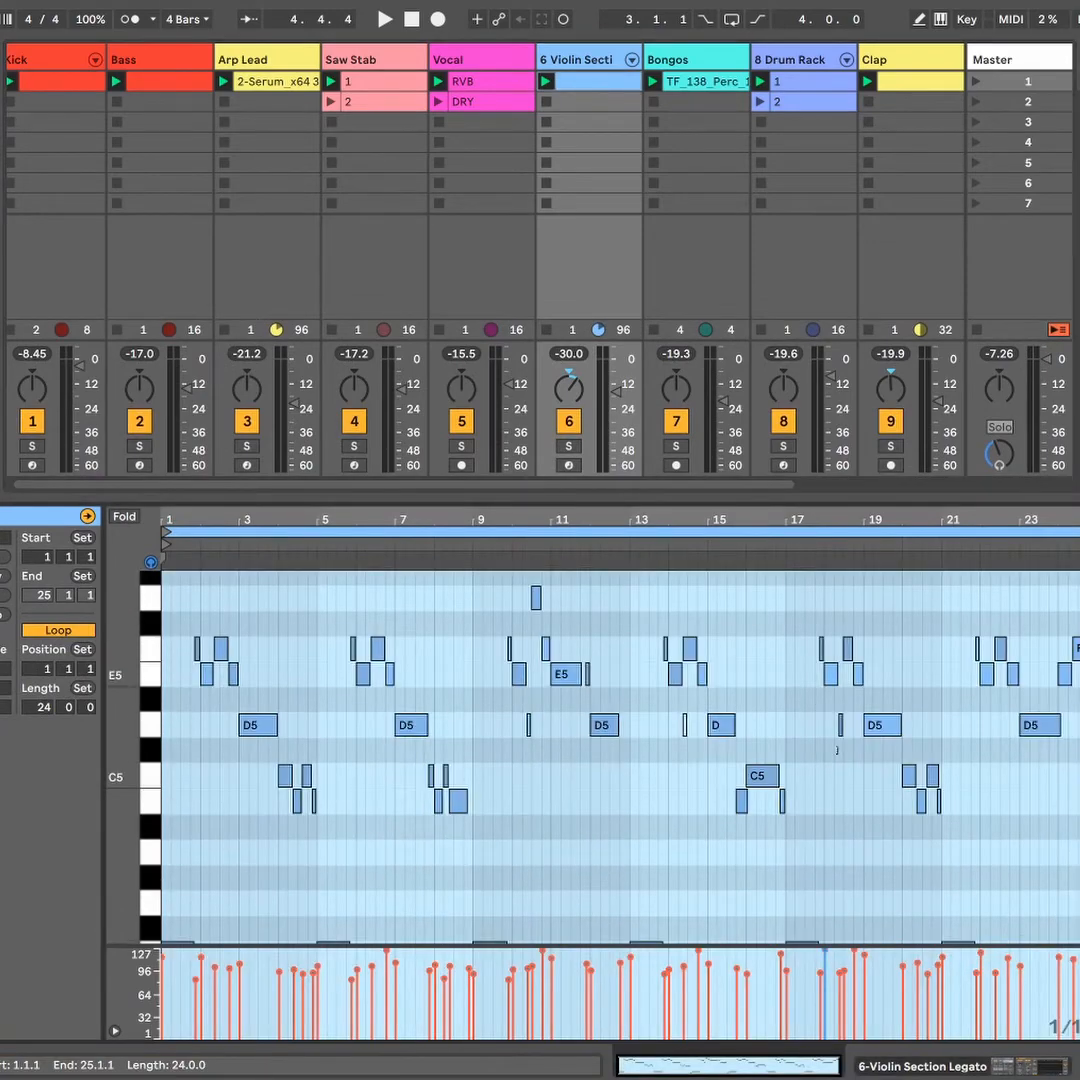
{"action": "scroll", "coordinate": [600, 805], "scroll_direction": "up", "scroll_amount": 1}
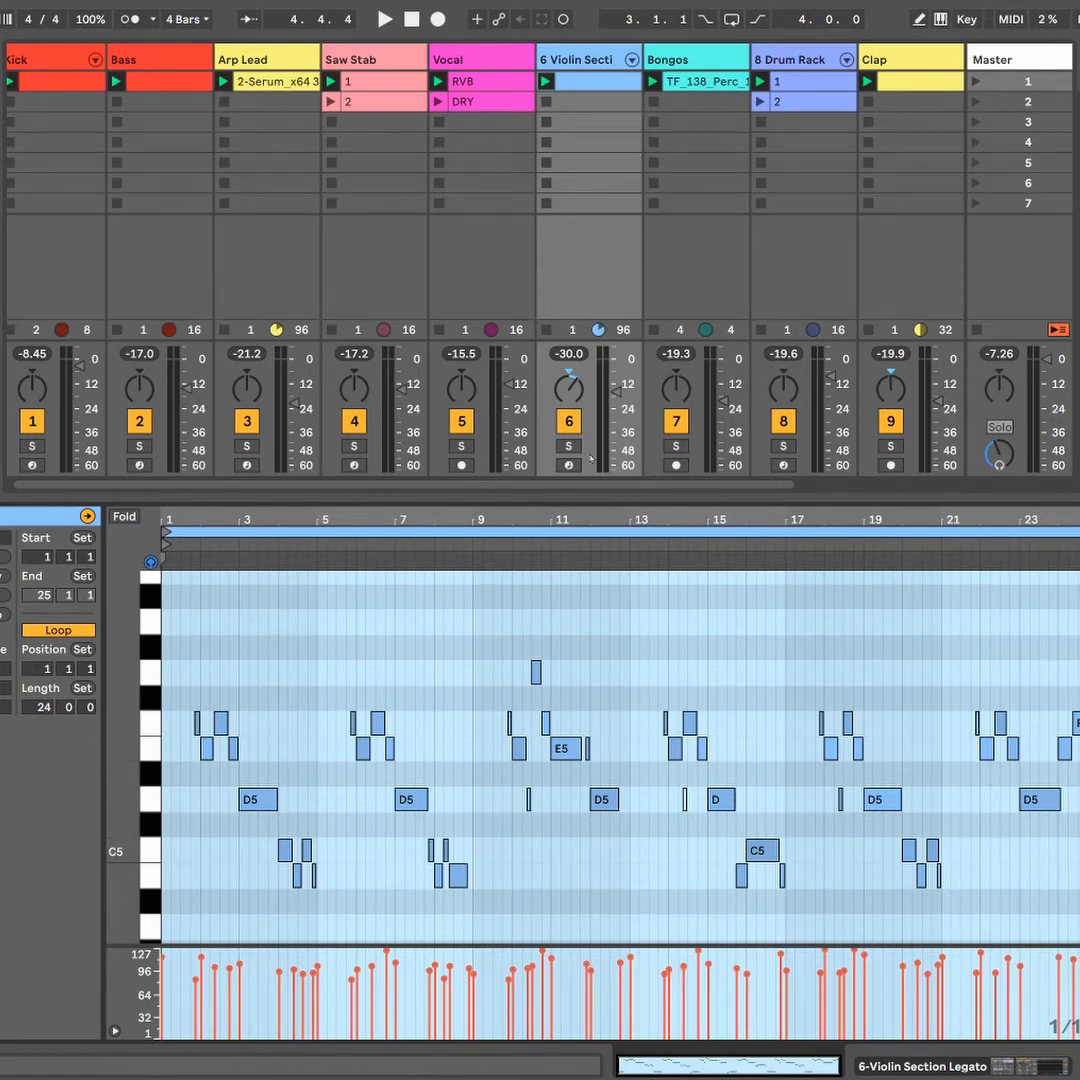
{"action": "left_click_drag", "start_coordinate": [760, 493], "coordinate": [737, 765]}
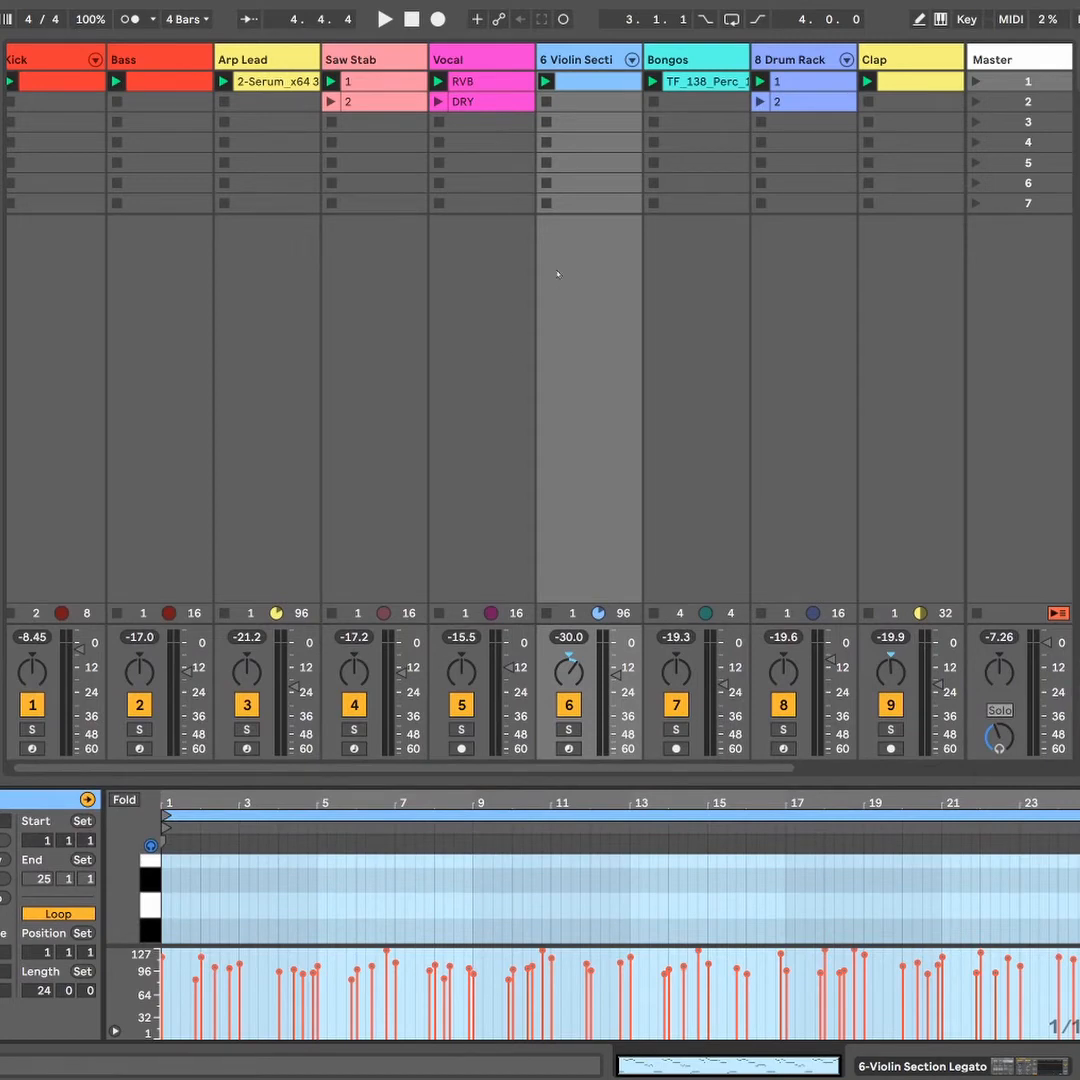
Collapse the A SHORT RVB and B LONG RVB return tracks in Arrangement View, and return to the Kick track in Session View.
{"action": "left_click", "coordinate": [45, 60]}
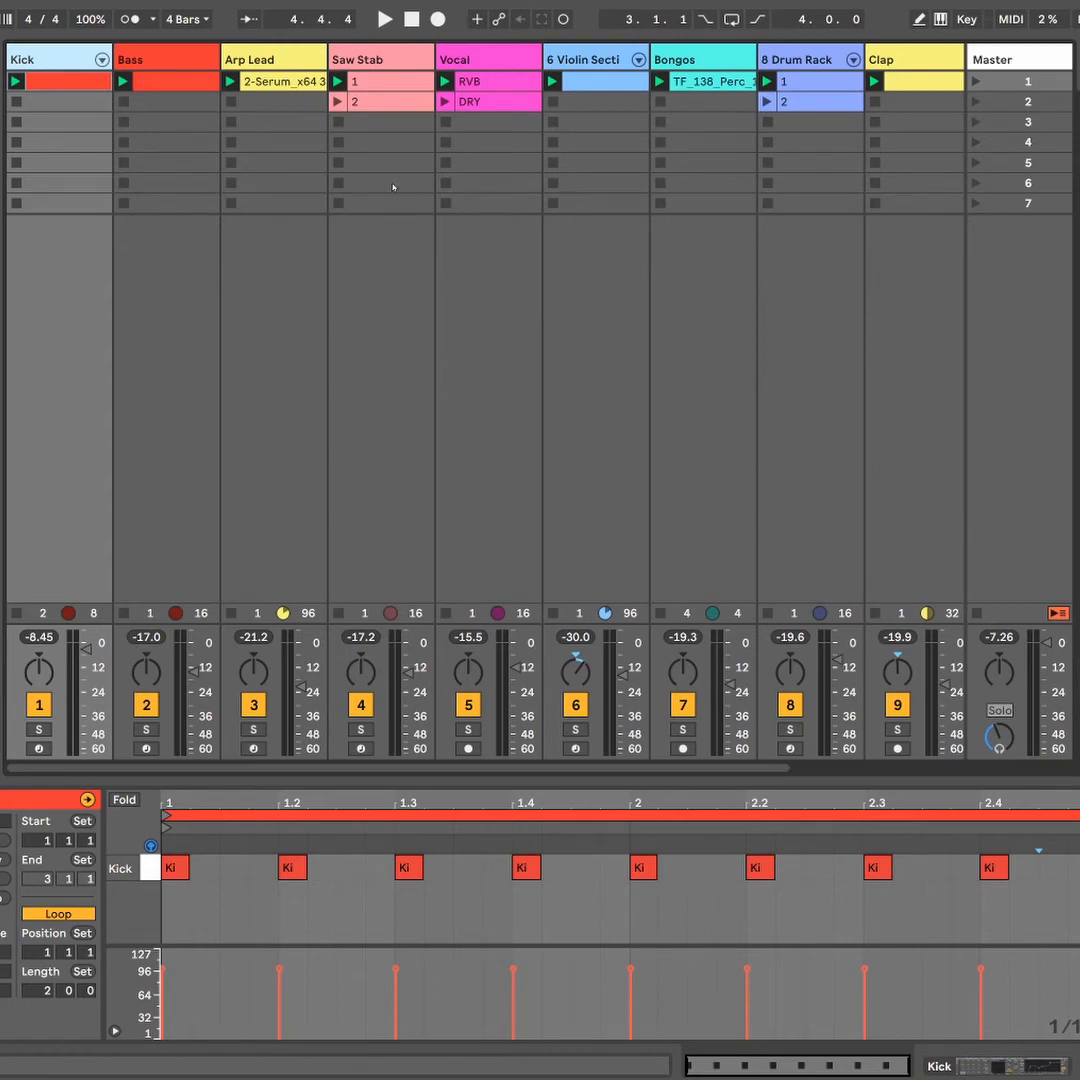
{"action": "key", "text": "Tab"}
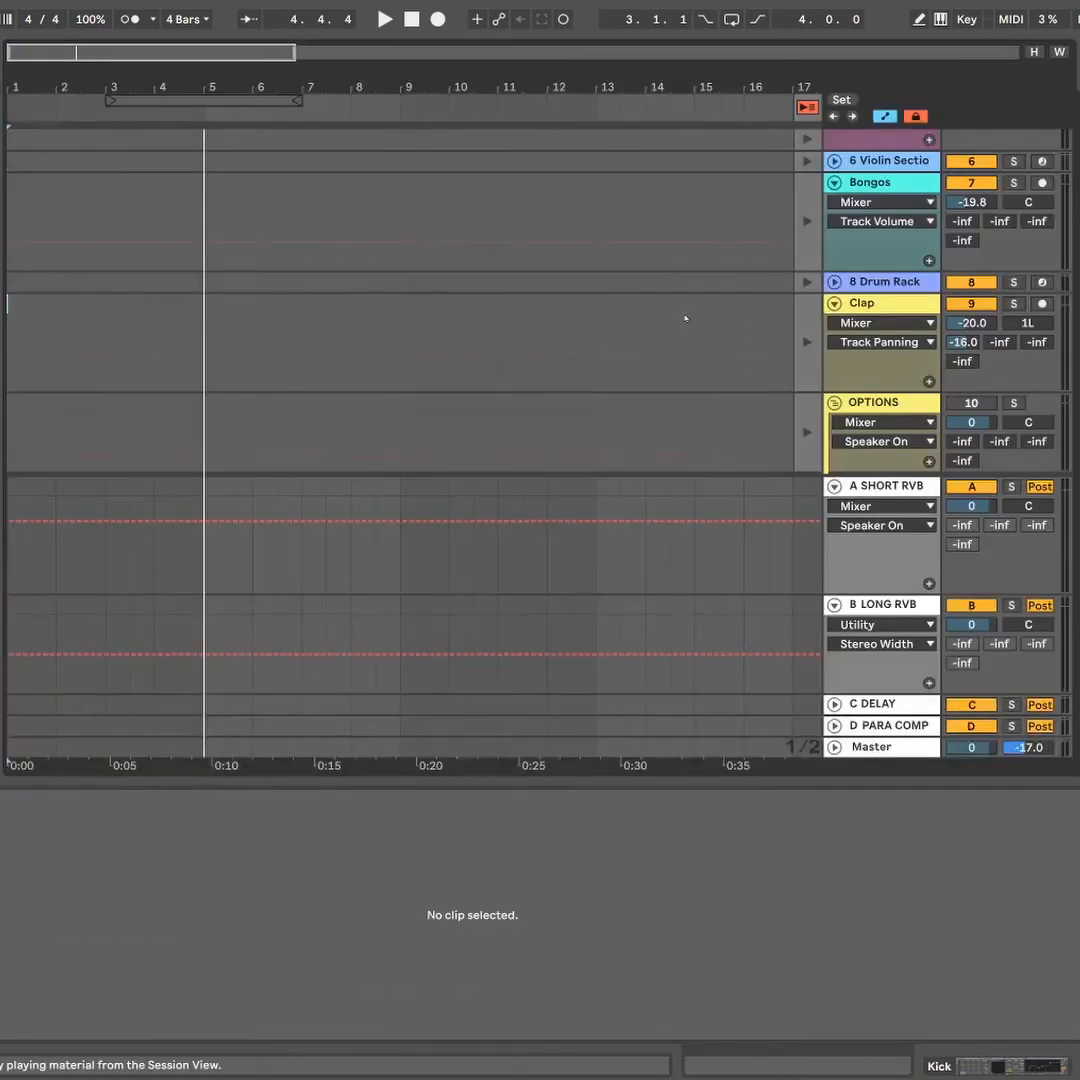
{"action": "left_click", "coordinate": [834, 487]}
{"action": "left_click", "coordinate": [834, 605]}
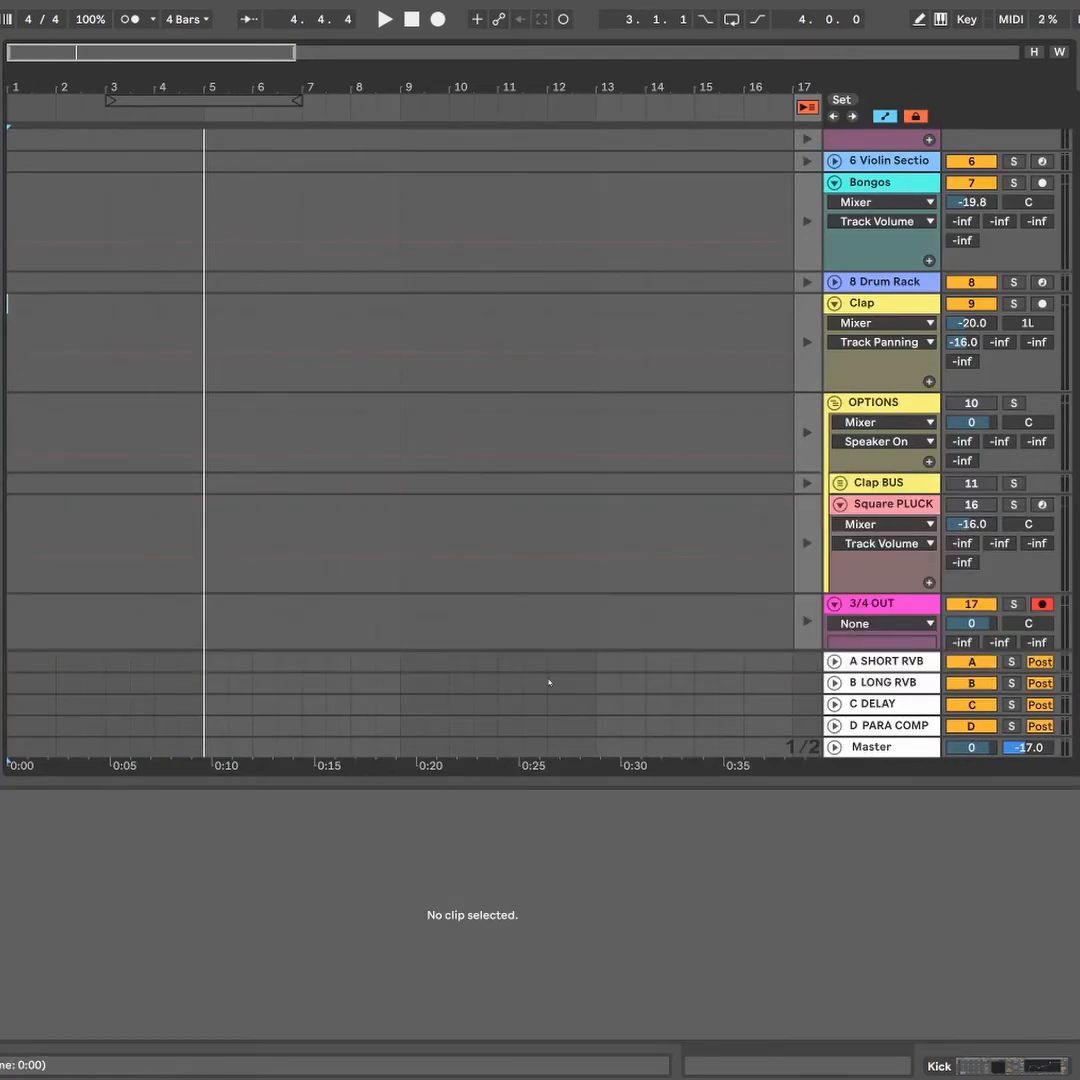
{"action": "key", "text": "Tab"}
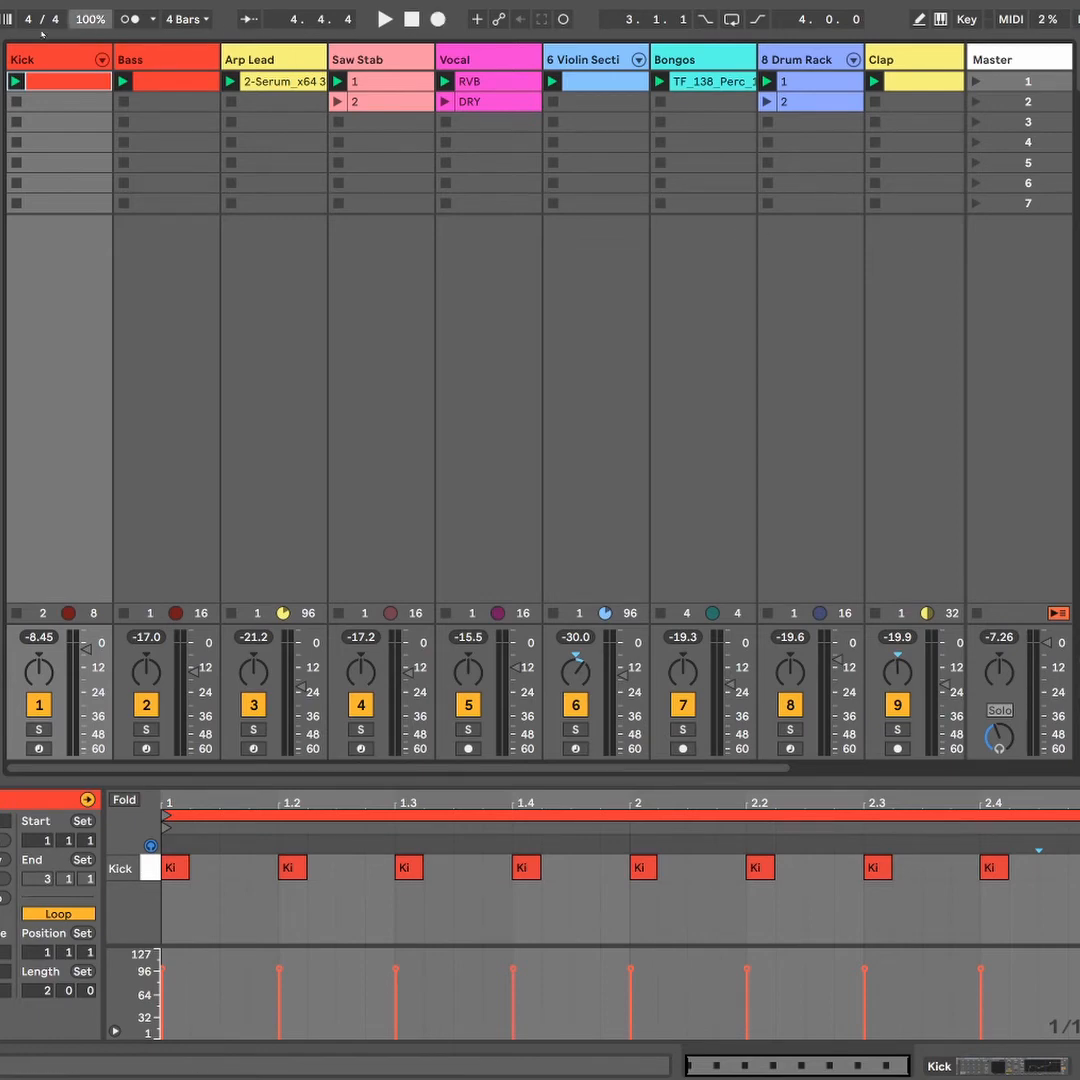
{"action": "left_click", "coordinate": [66, 62]}
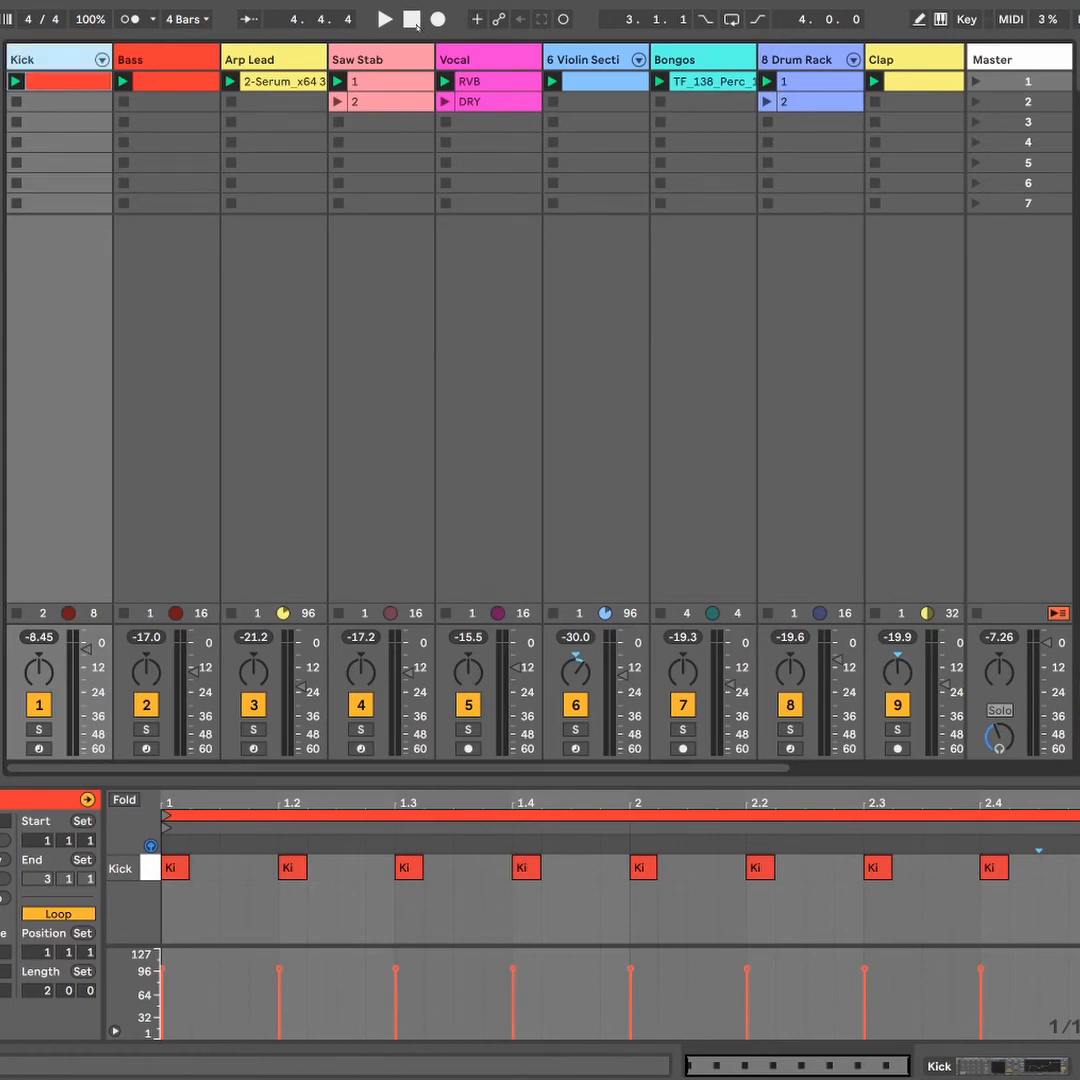
Reset the playback position to the start and place a copy of Saw Stab clip 1 in a new scene 8.
{"action": "left_click", "coordinate": [416, 22]}
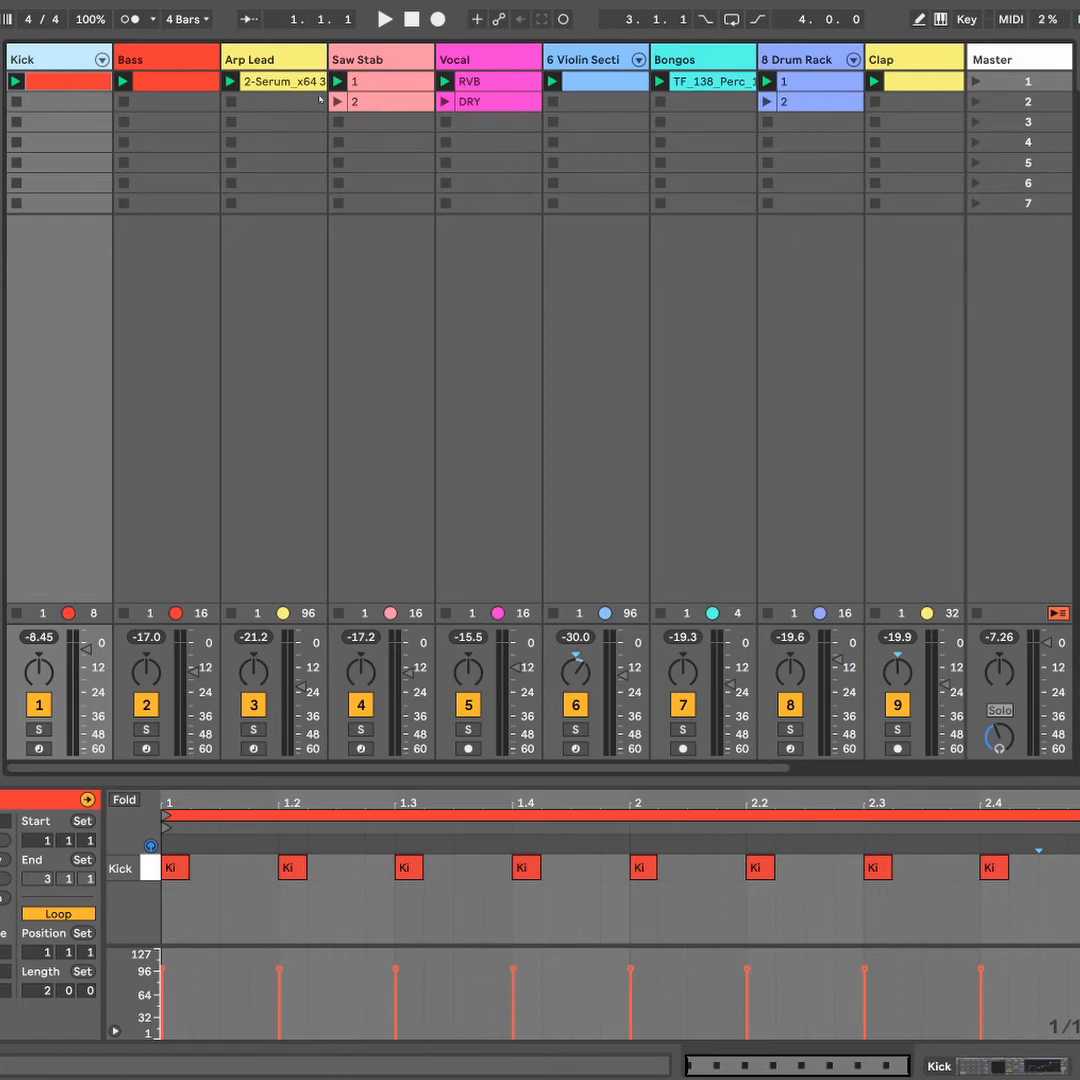
{"action": "left_click", "coordinate": [498, 86]}
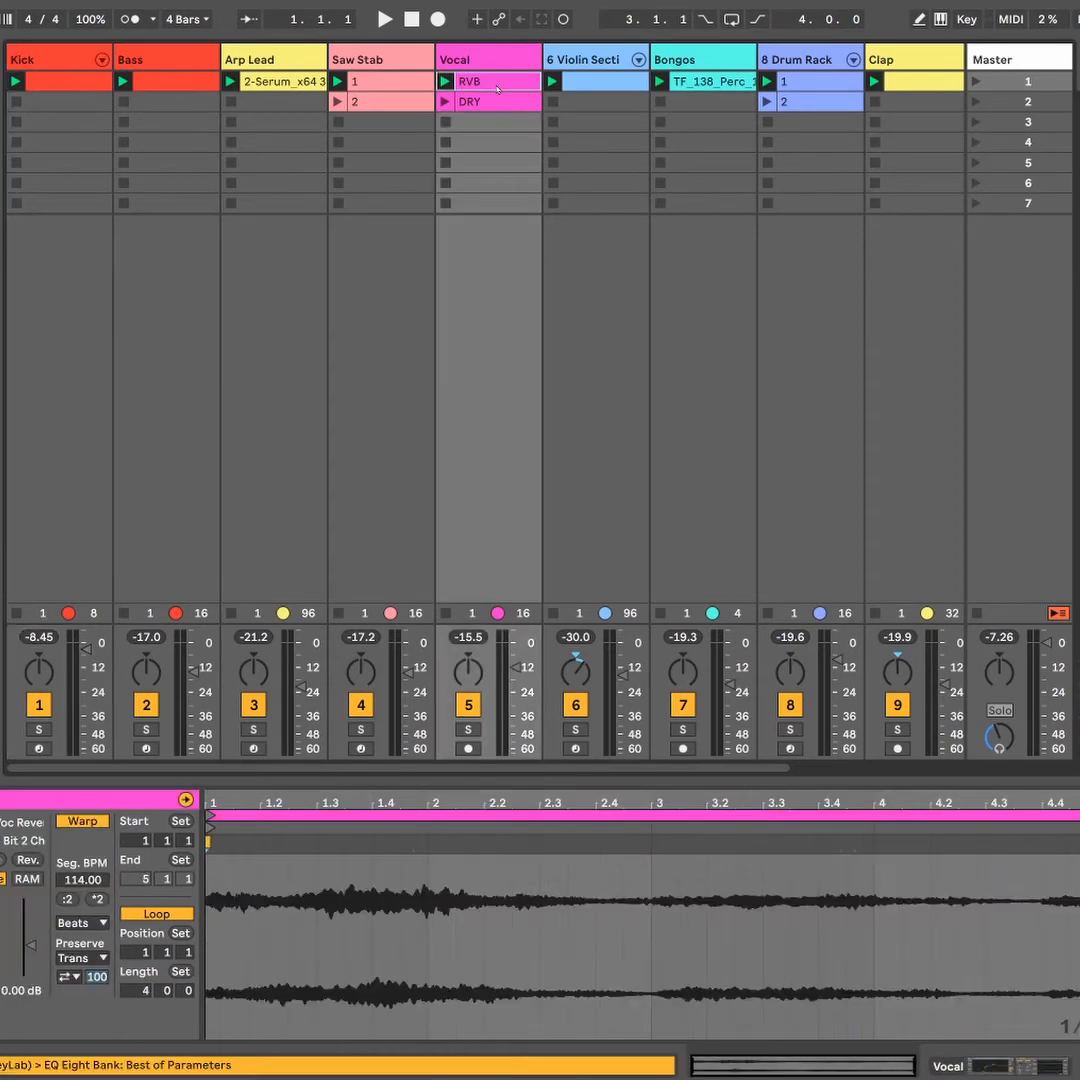
{"action": "left_click", "coordinate": [387, 84]}
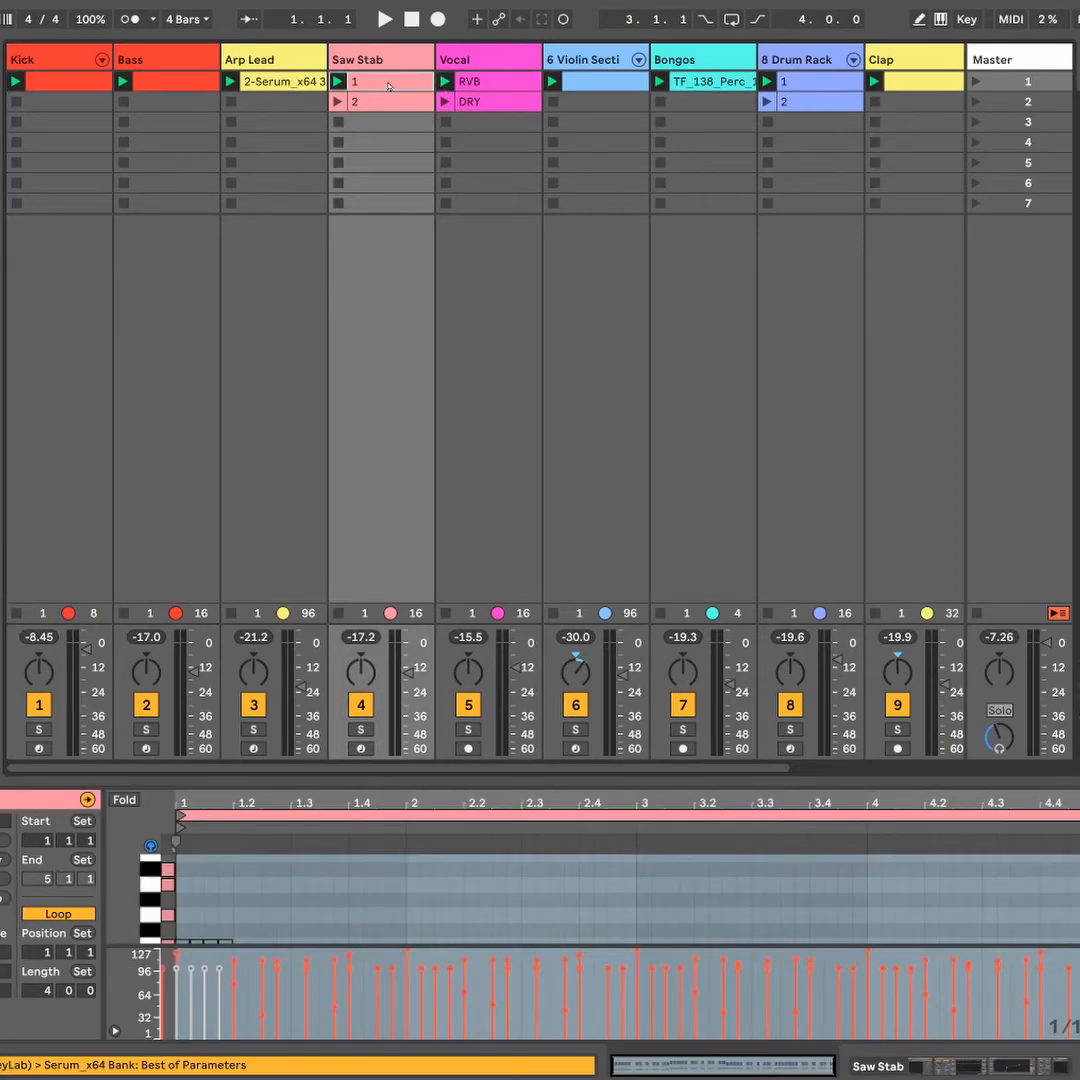
{"action": "left_click_drag", "start_coordinate": [388, 86], "coordinate": [393, 185]}
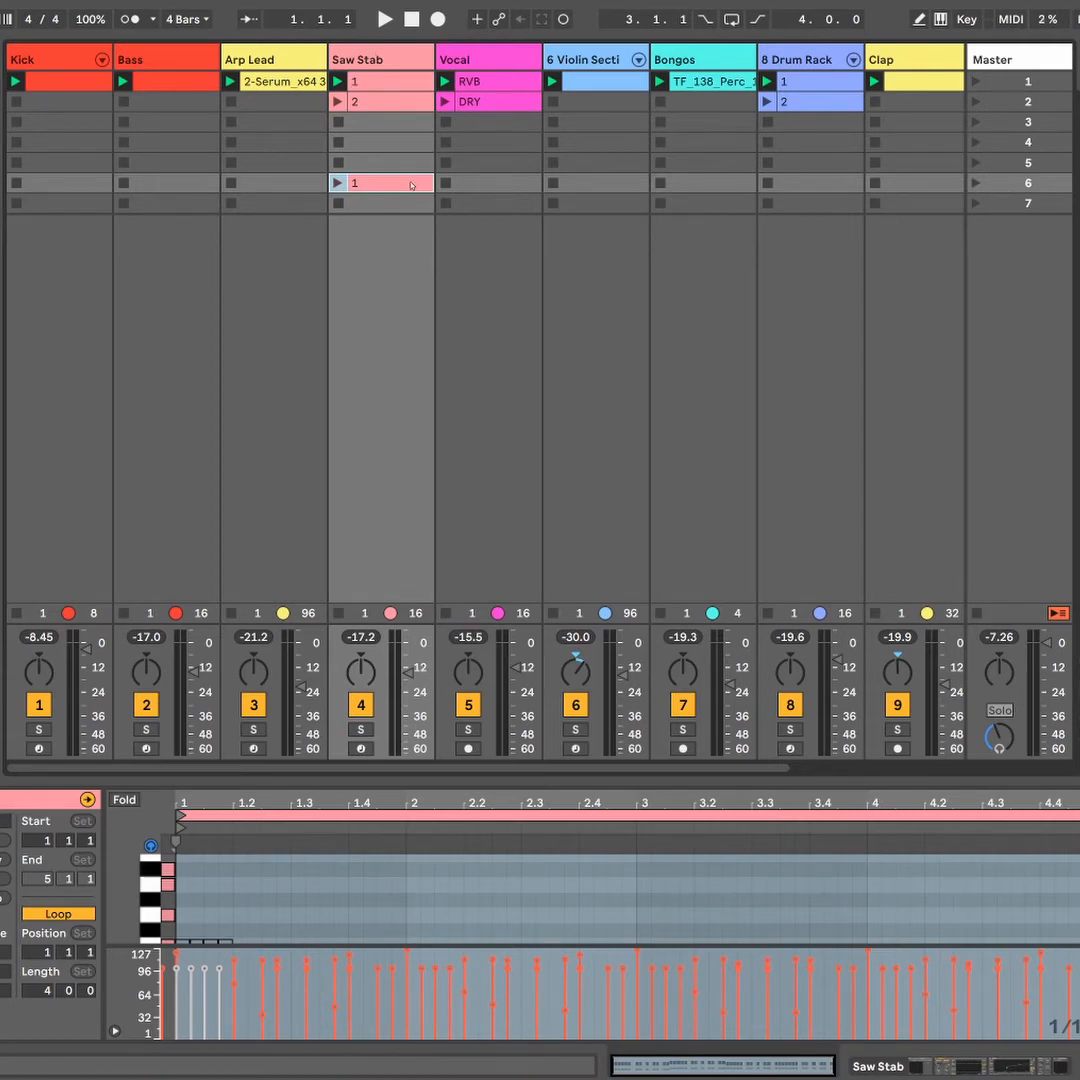
{"action": "left_click_drag", "start_coordinate": [386, 183], "coordinate": [386, 225]}
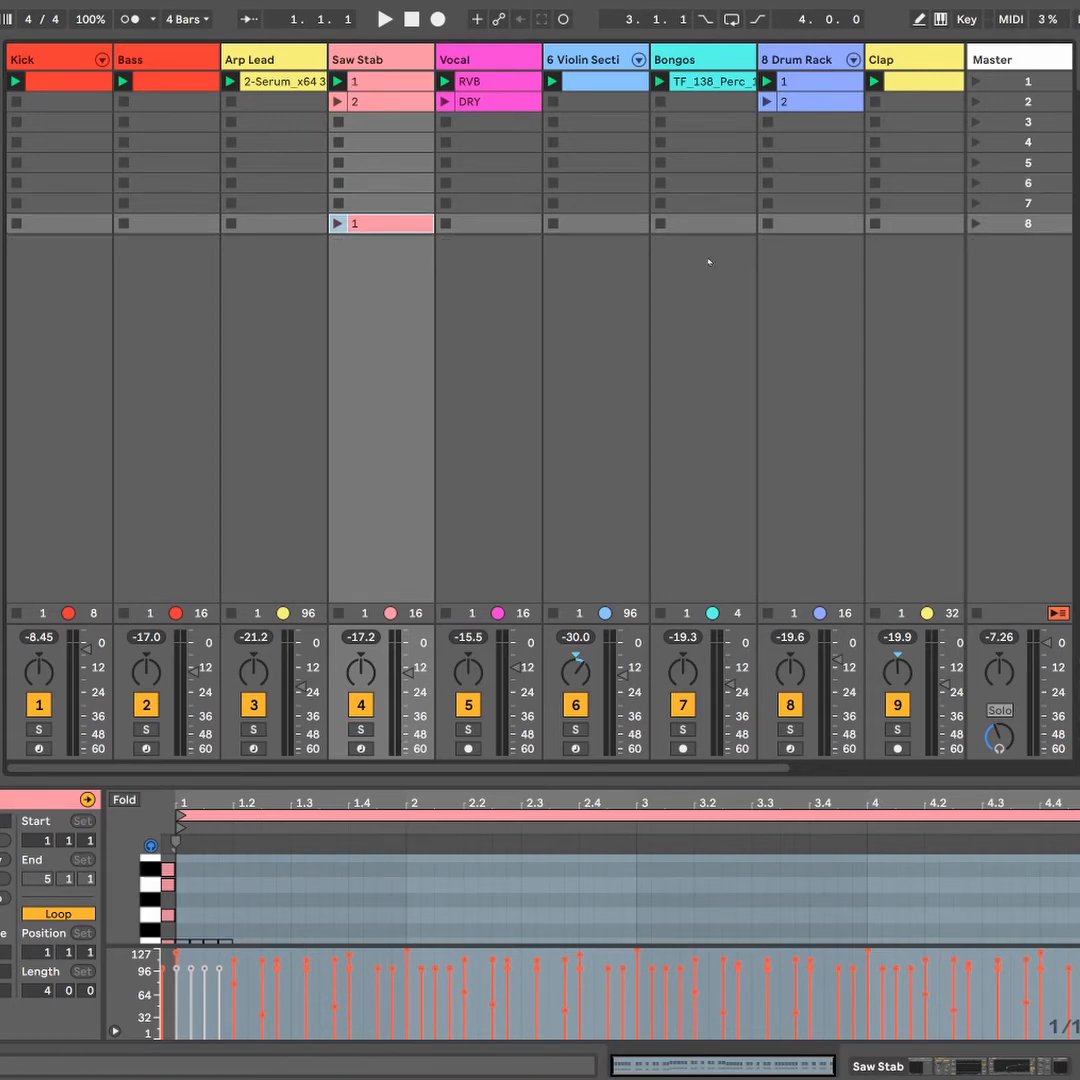
Launch scene 8 to play the copied Saw Stab clip alone.
{"action": "left_click", "coordinate": [1020, 232]}
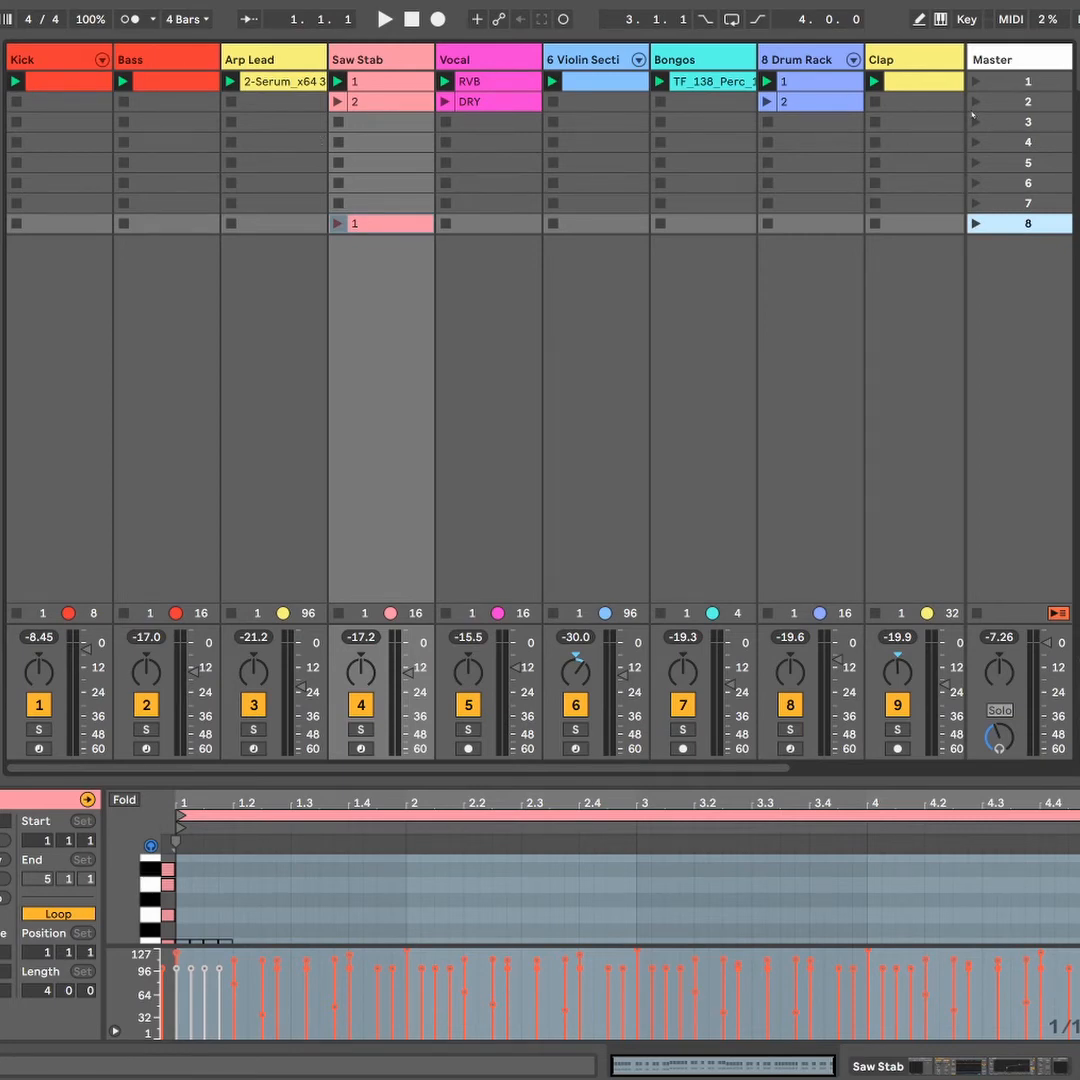
{"action": "left_click", "coordinate": [975, 225]}
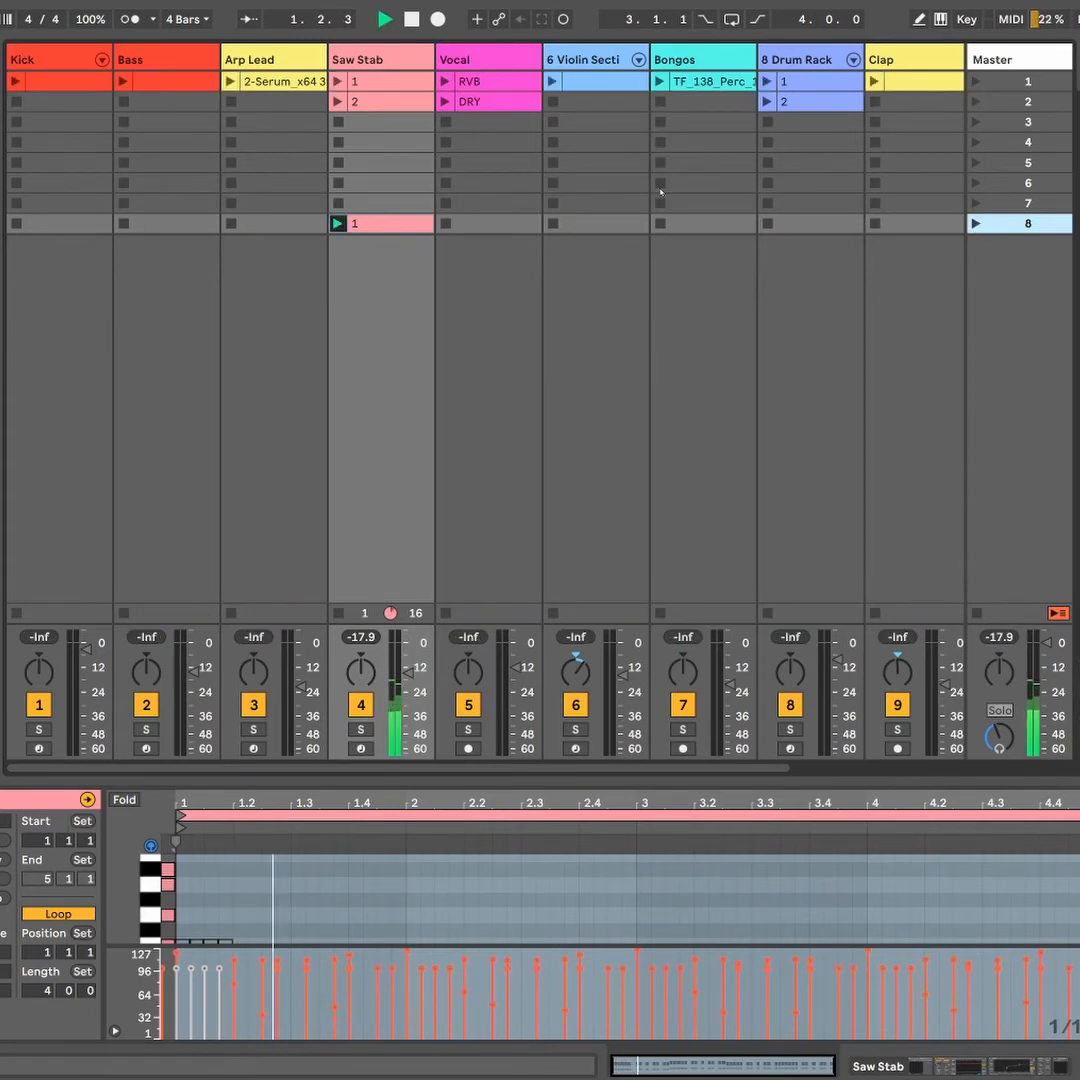
Duplicate the Saw Stab scene, add a copy of the Vocal RVB clip to the duplicate, and launch it.
{"action": "key", "text": "ctrl+d"}
{"action": "left_click", "coordinate": [499, 84]}
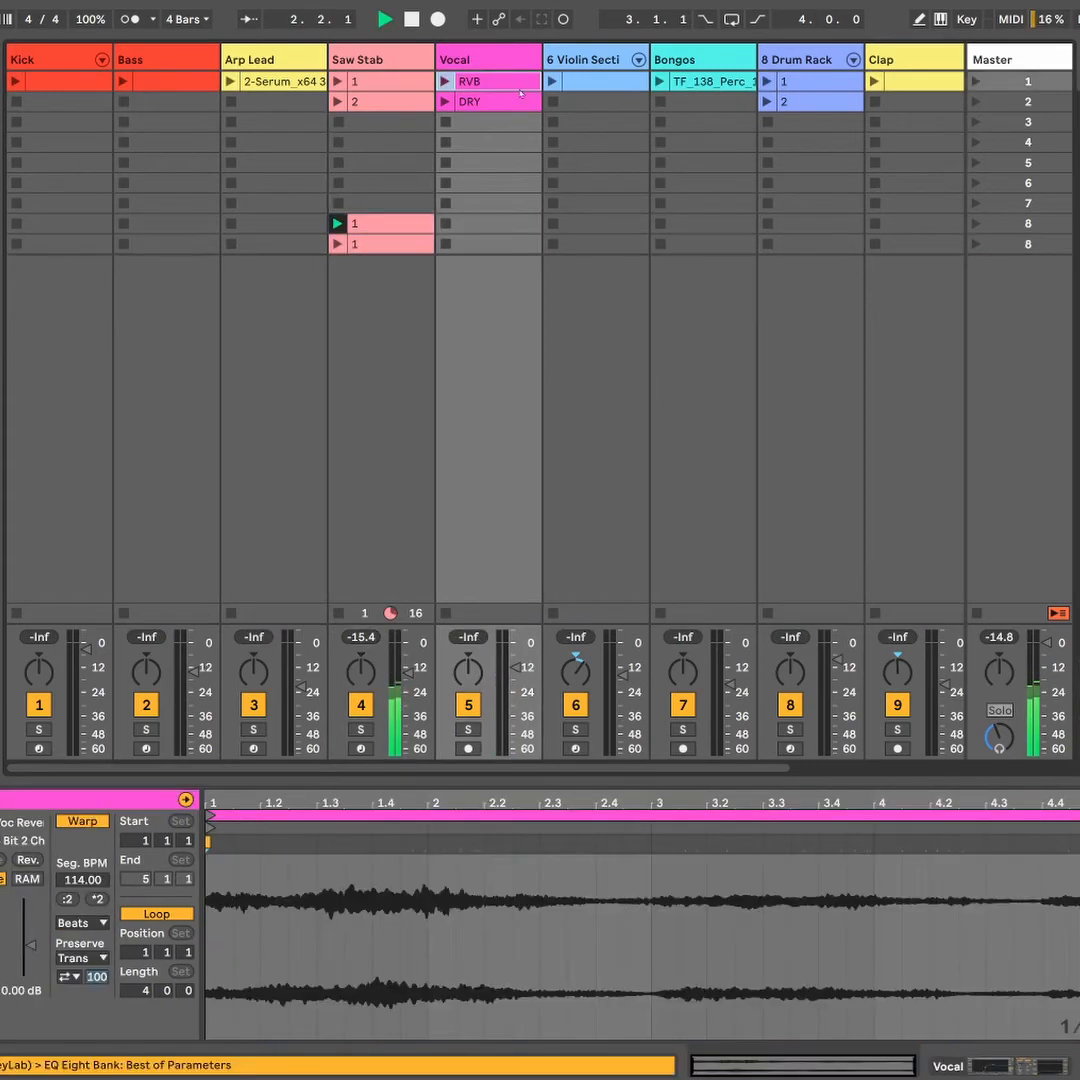
{"action": "left_click_drag", "start_coordinate": [507, 87], "coordinate": [518, 243]}
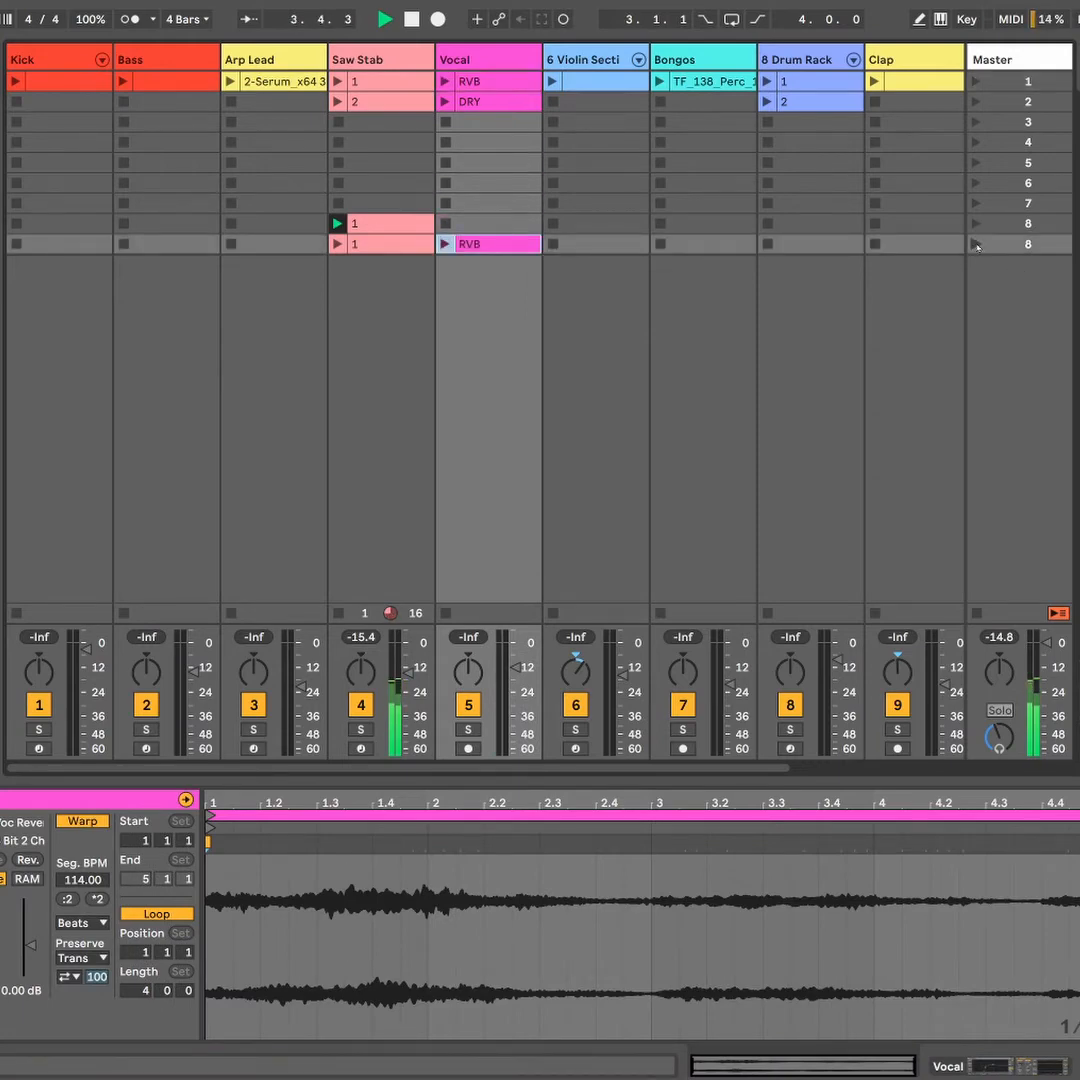
{"action": "left_click", "coordinate": [977, 244]}
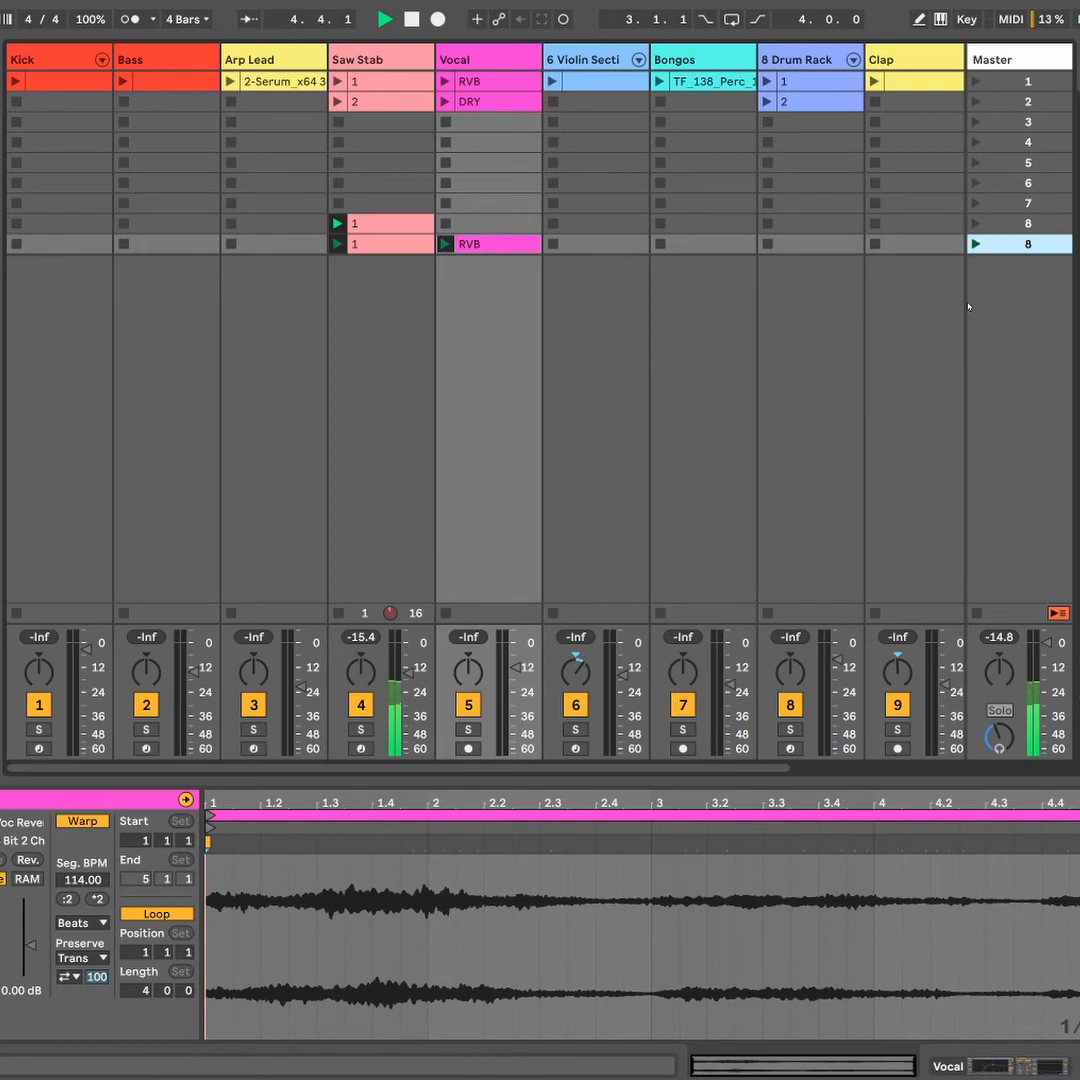
Duplicate the Saw Stab and Vocal scene, add copies of the Bongos and Arp Lead clips to it, and launch the new scene.
{"action": "key", "text": "ctrl+d"}
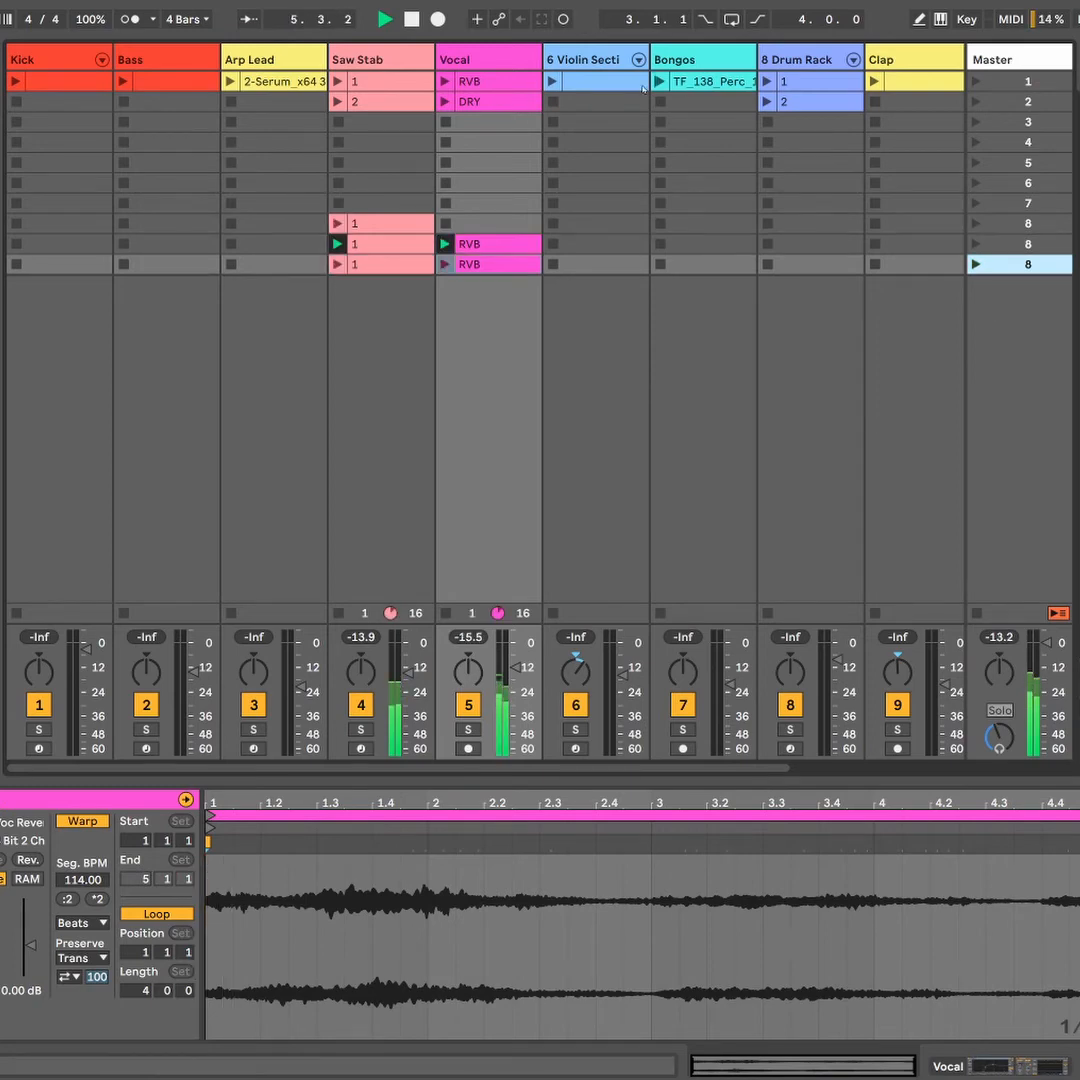
{"action": "left_click", "coordinate": [713, 83]}
{"action": "left_click_drag", "start_coordinate": [713, 83], "coordinate": [718, 265]}
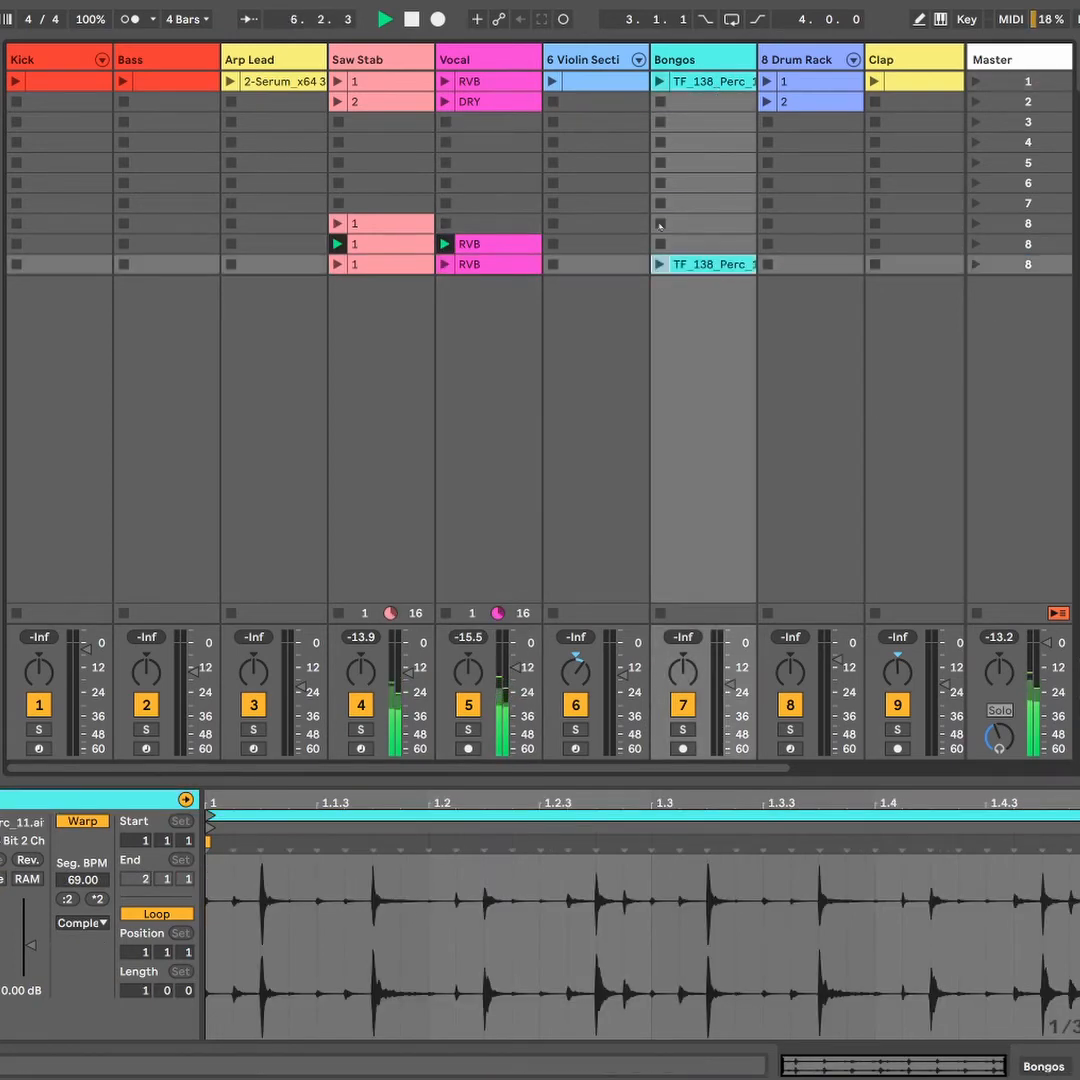
{"action": "left_click", "coordinate": [294, 88]}
{"action": "left_click_drag", "start_coordinate": [294, 91], "coordinate": [300, 264]}
{"action": "left_click", "coordinate": [975, 264]}
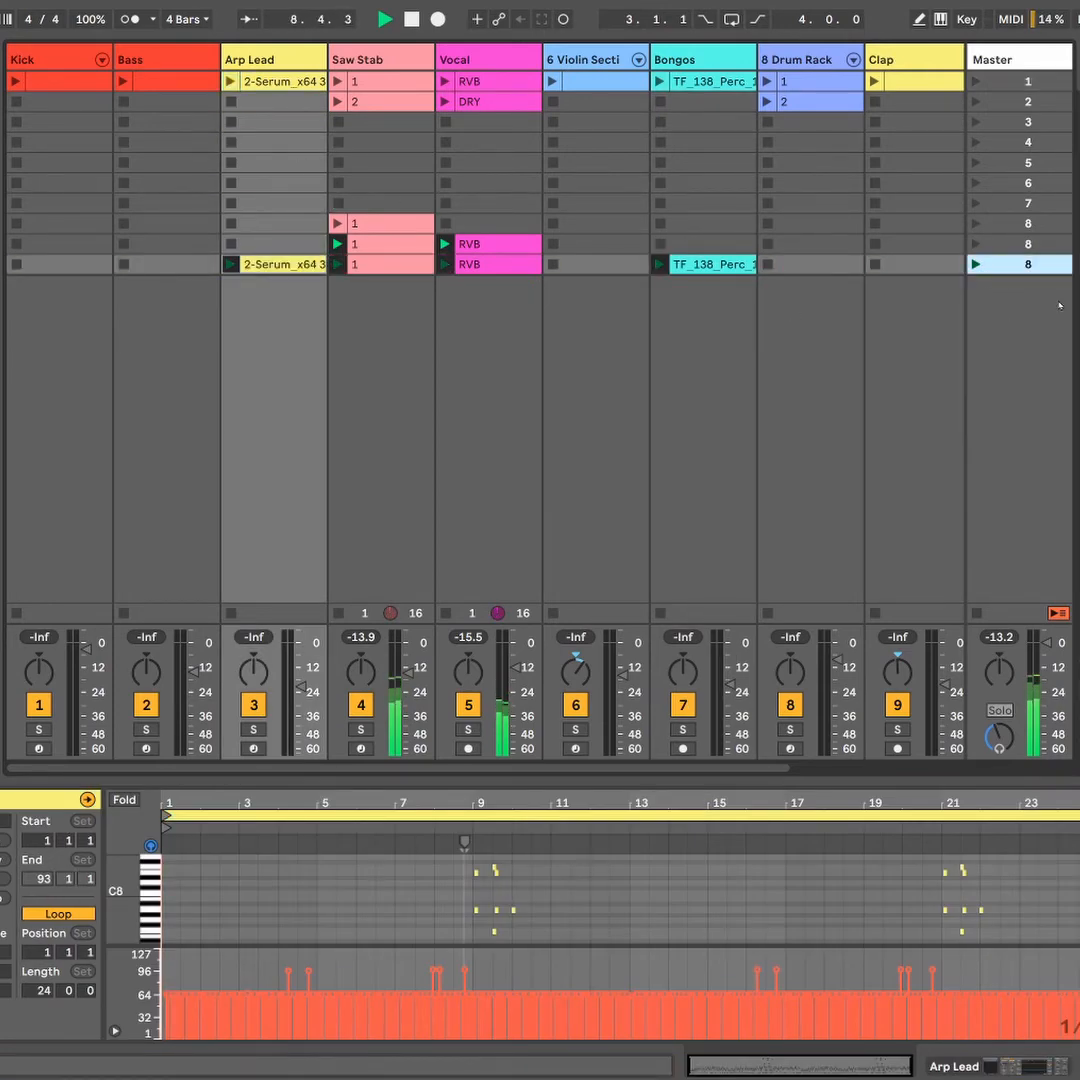
Duplicate the last scene, add a copy of the Clap clip to the duplicate, and launch it.
{"action": "key", "text": "ctrl+d"}
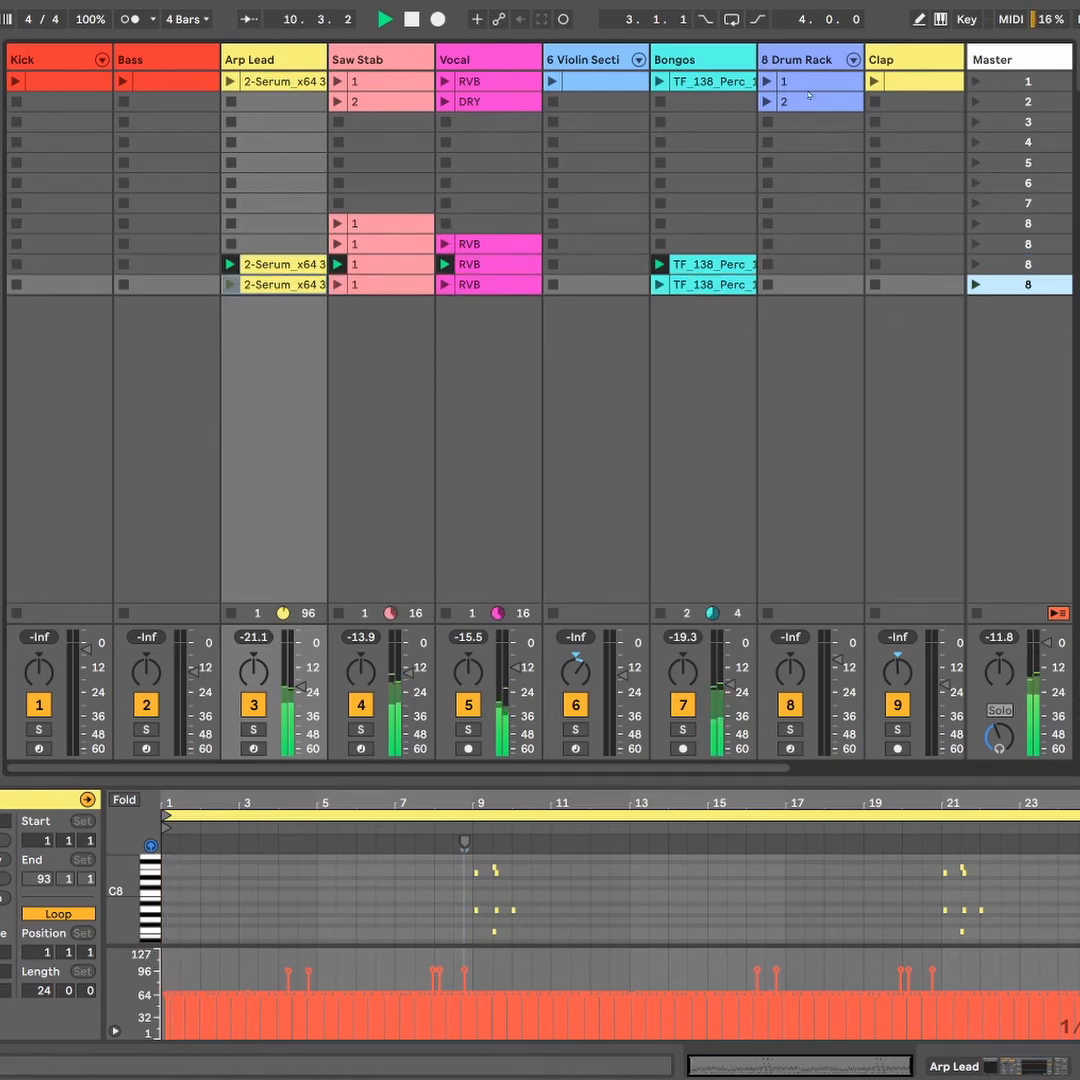
{"action": "left_click", "coordinate": [926, 84]}
{"action": "left_click_drag", "start_coordinate": [926, 84], "coordinate": [820, 295]}
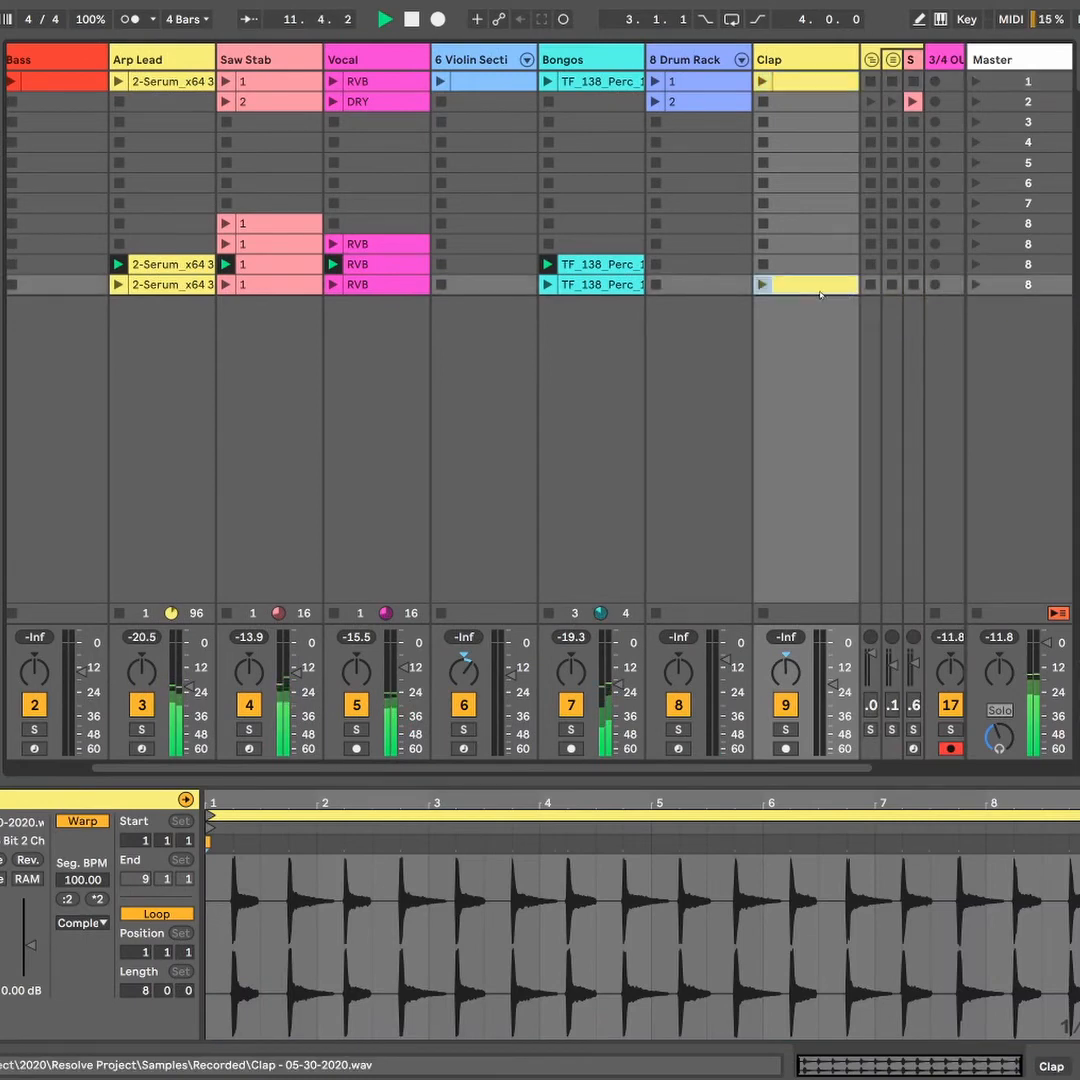
{"action": "left_click", "coordinate": [977, 285]}
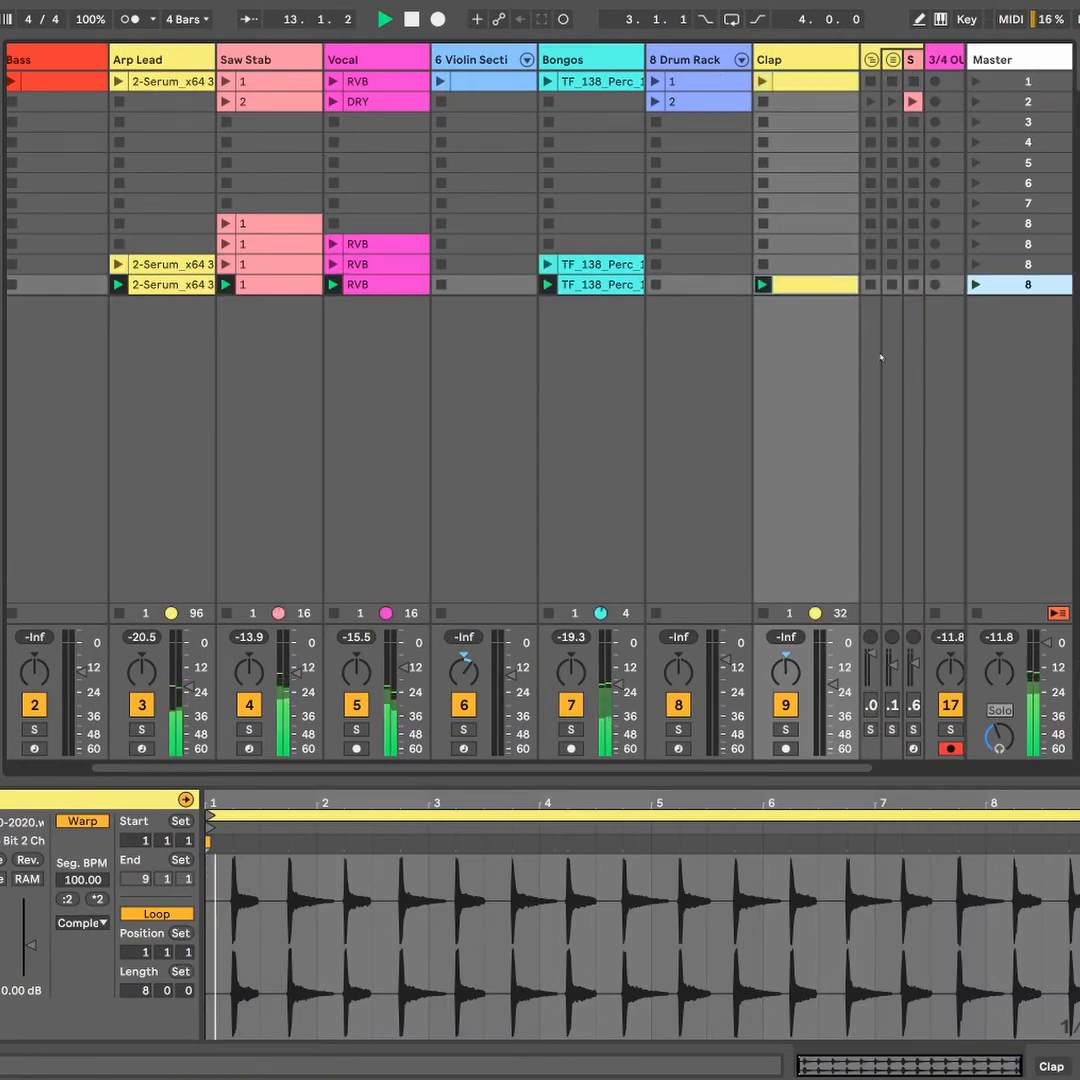
Duplicate the scene with the Clap, add a copy of Drum Rack clip 1 to the duplicate, and launch it.
{"action": "key", "text": "ctrl+d"}
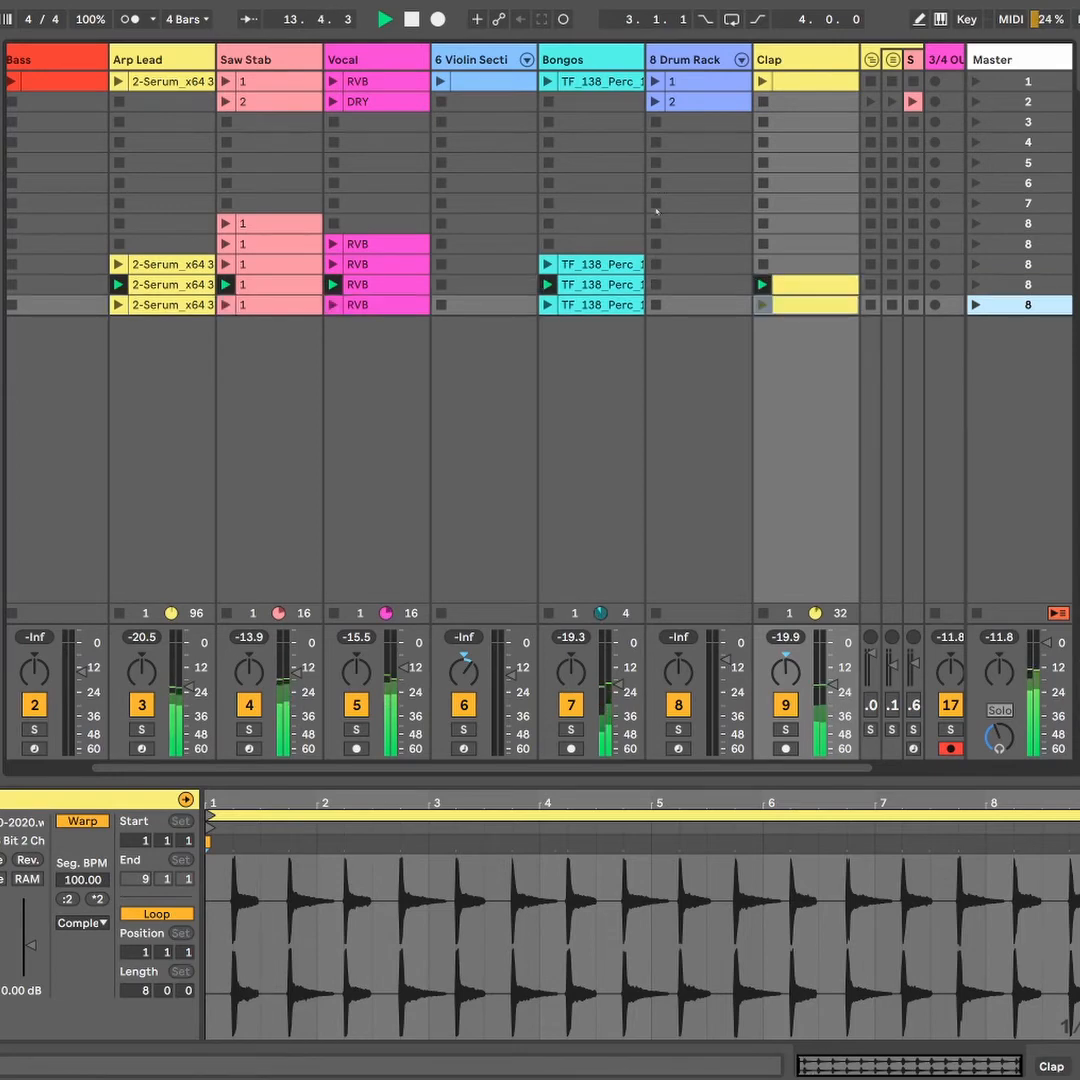
{"action": "left_click", "coordinate": [694, 83]}
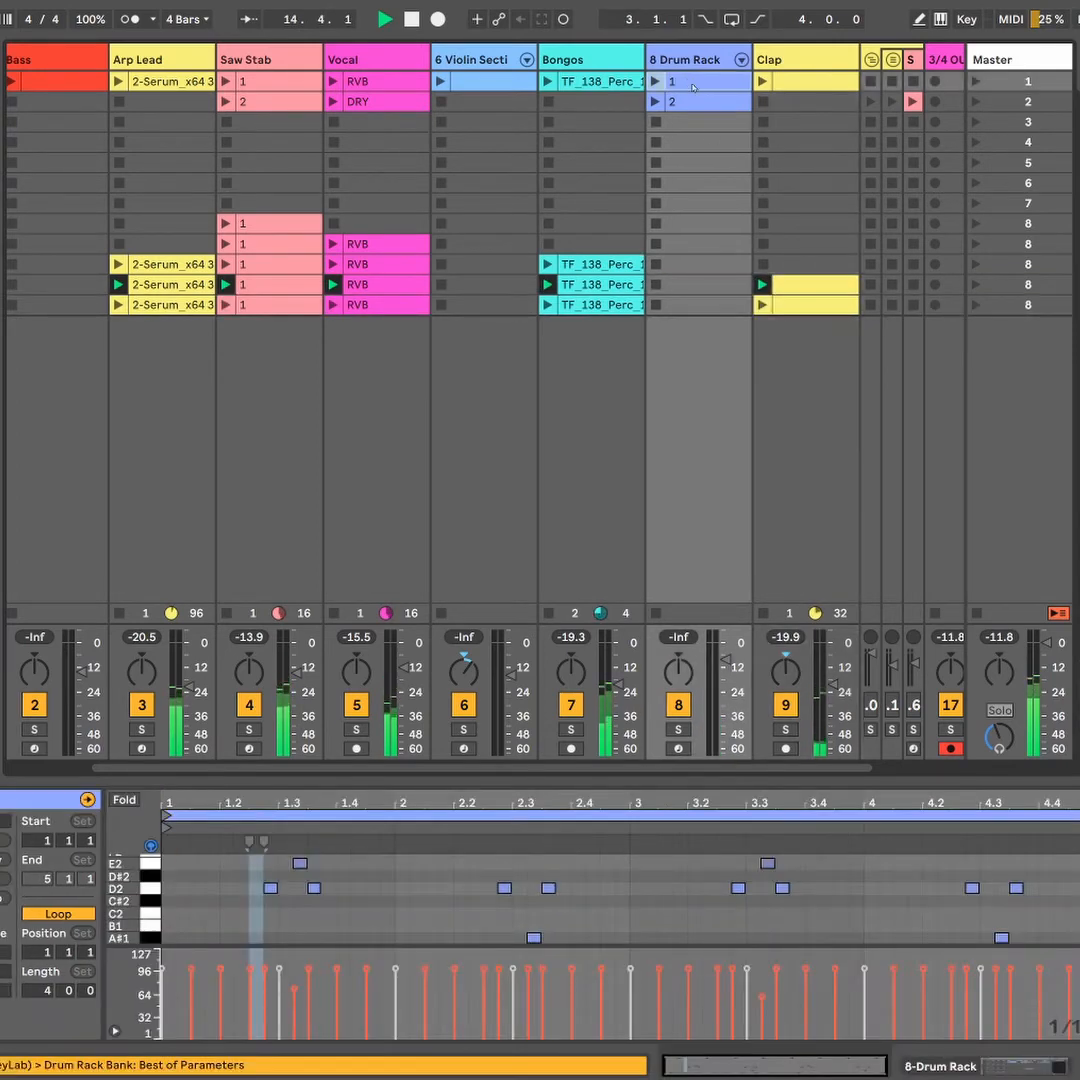
{"action": "left_click_drag", "start_coordinate": [692, 84], "coordinate": [727, 315]}
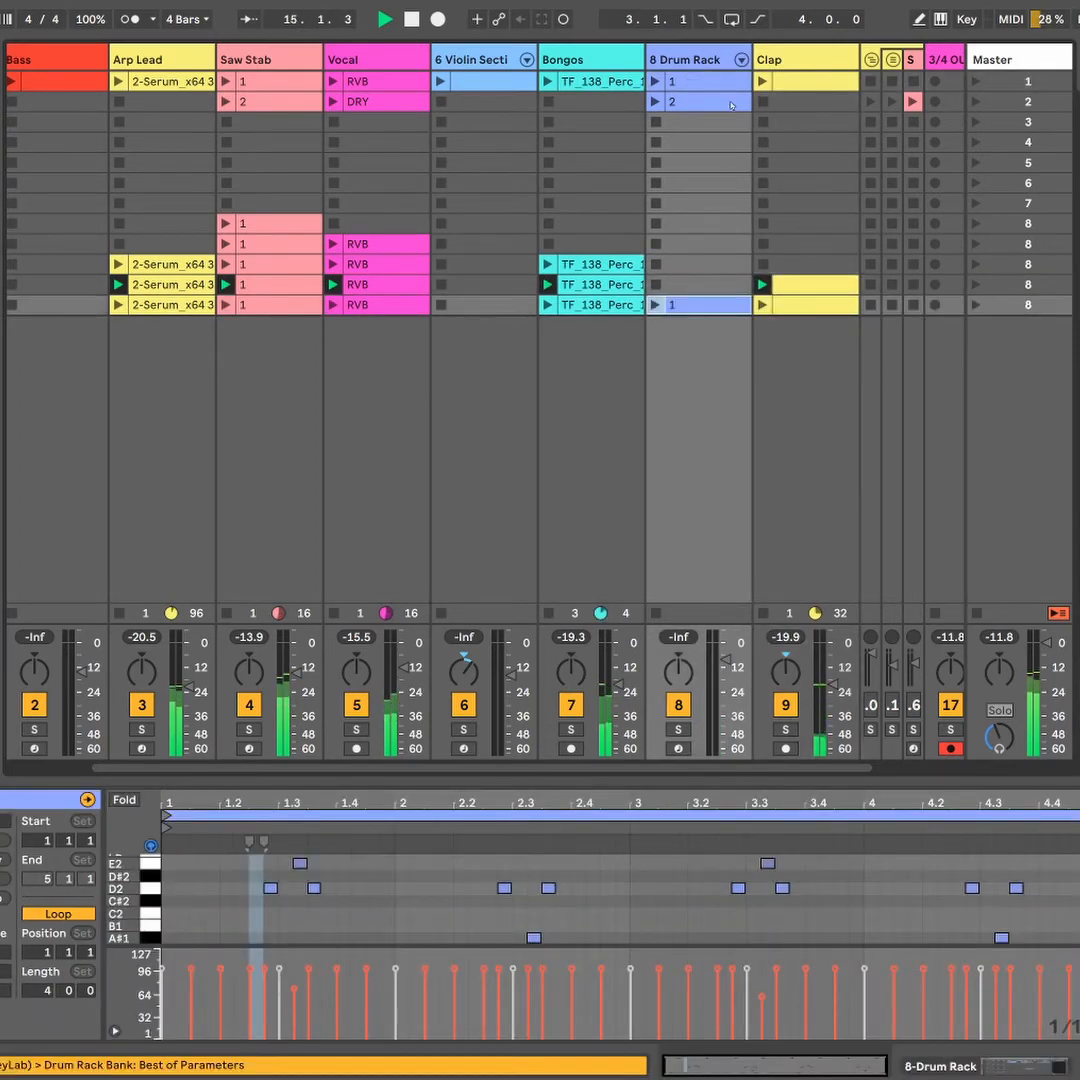
{"action": "left_click", "coordinate": [975, 307]}
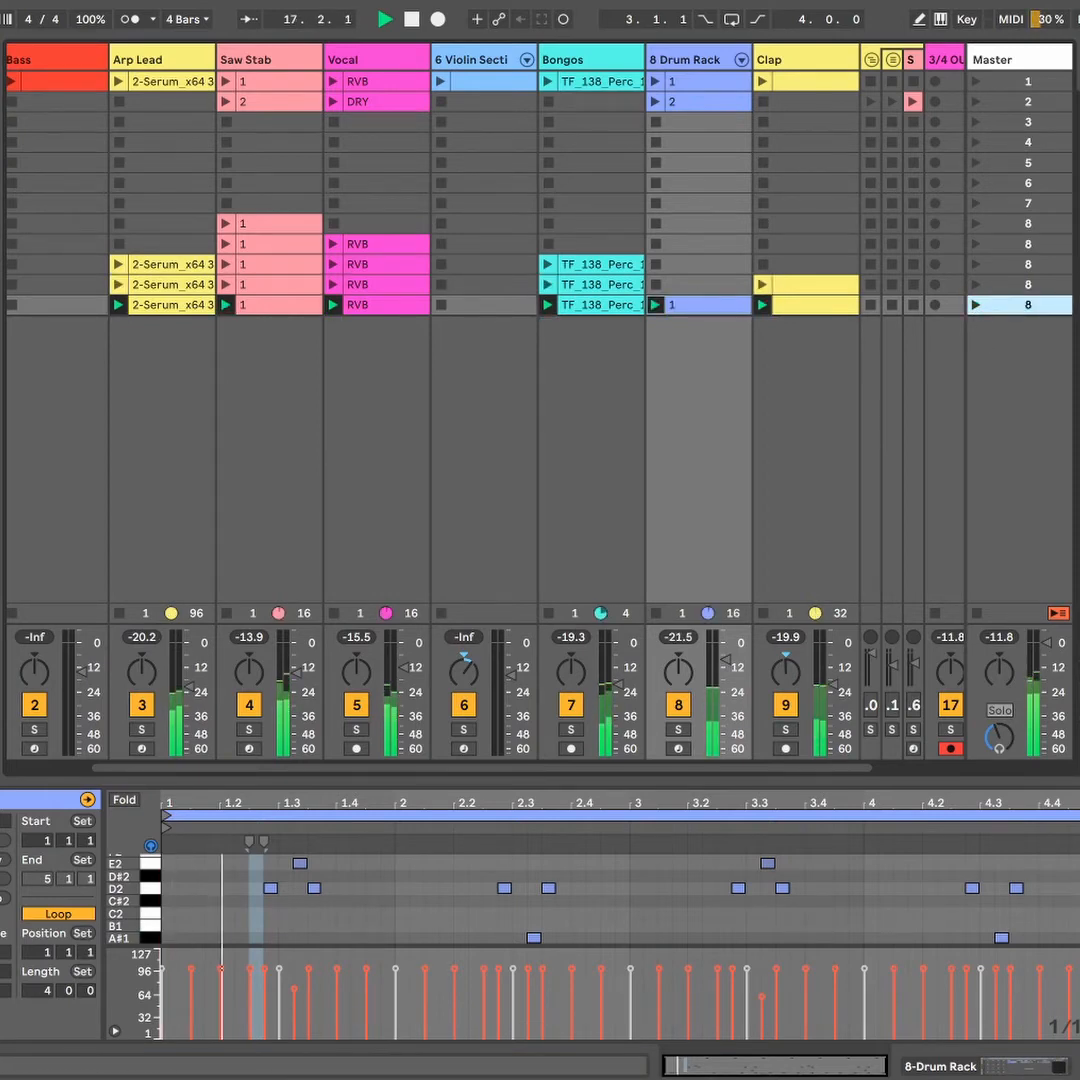
Duplicate the scene with the Drum Rack, add copies of the Kick and Bass clips together, and launch the new scene.
{"action": "key", "text": "ctrl+d"}
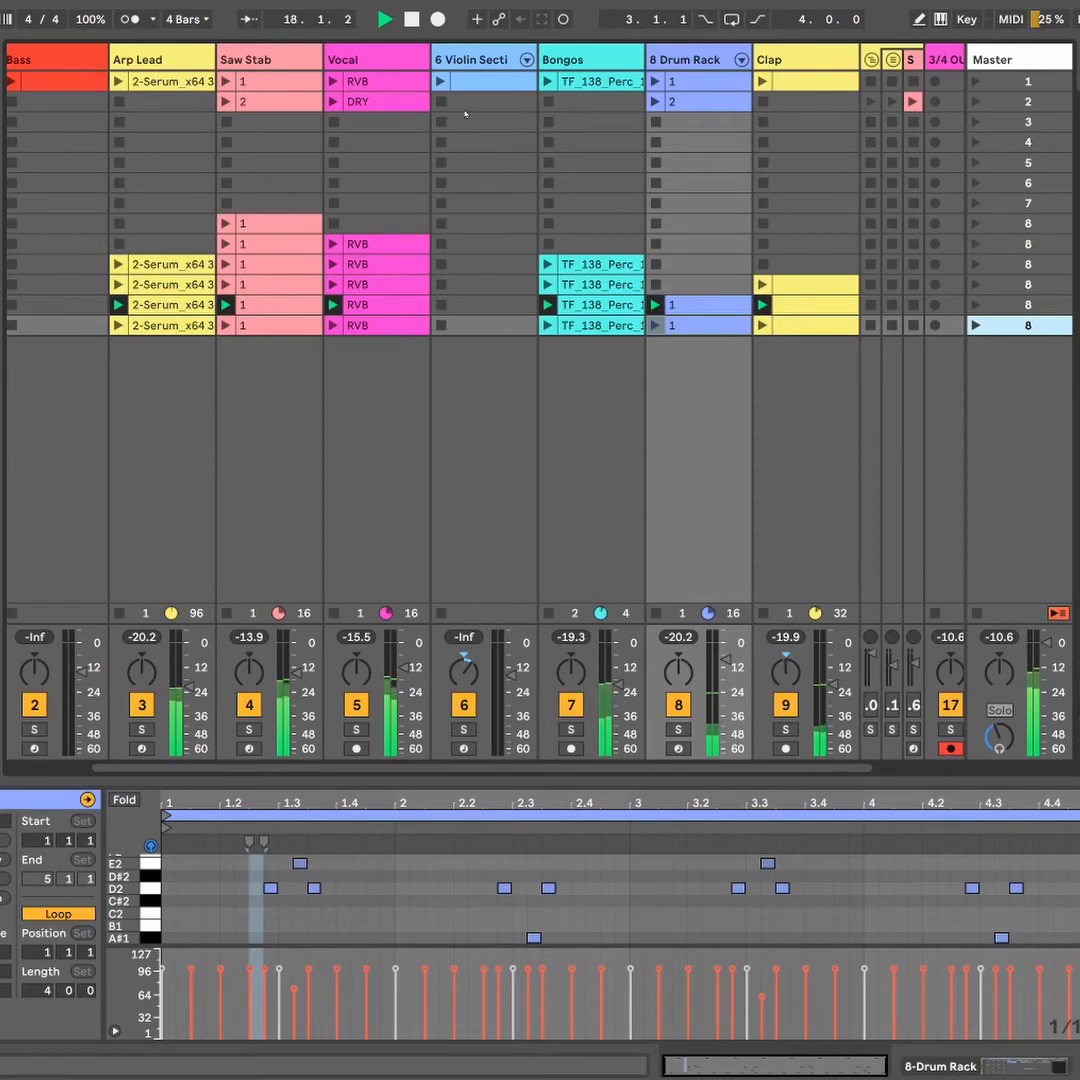
{"action": "left_click", "coordinate": [59, 83]}
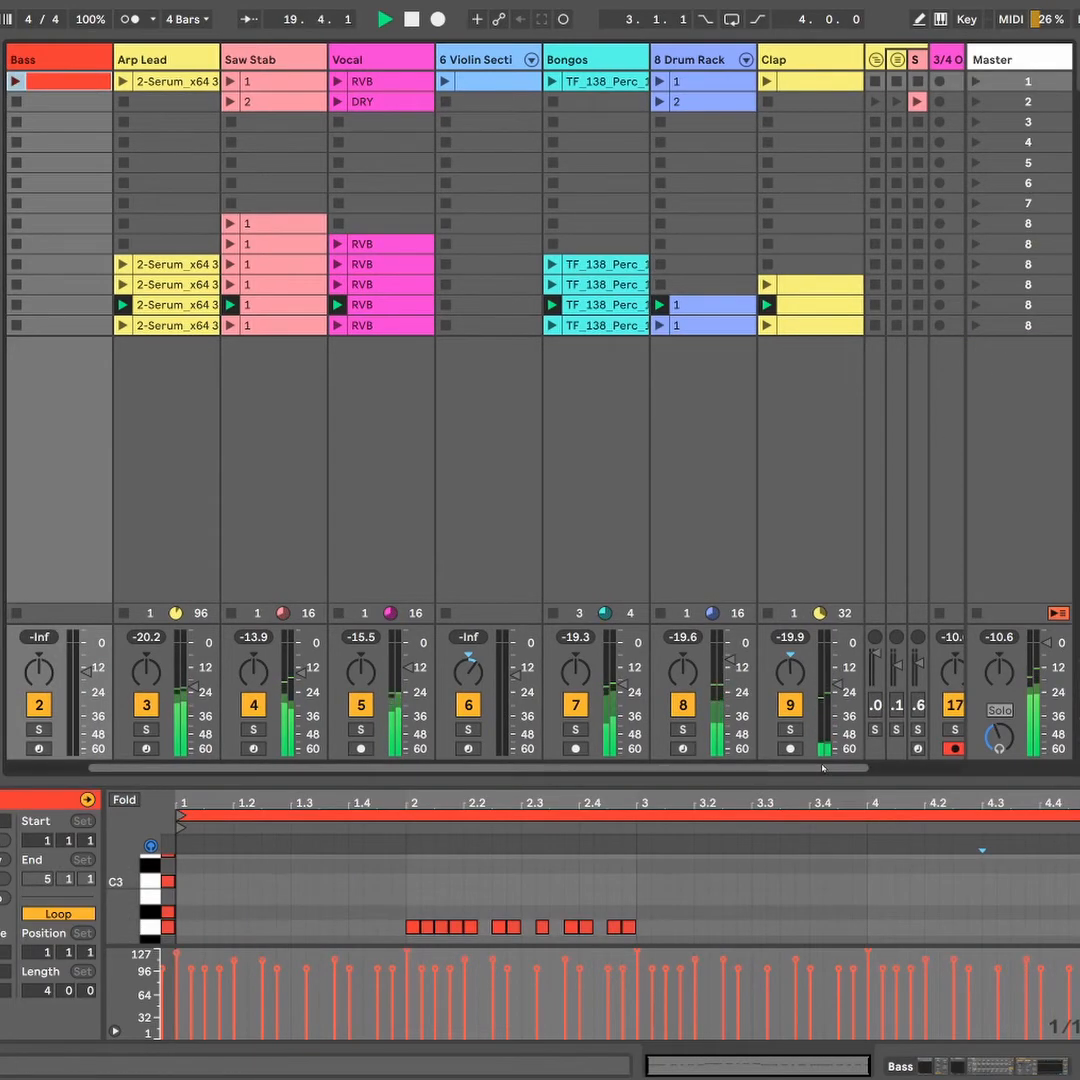
{"action": "left_click_drag", "start_coordinate": [800, 768], "coordinate": [700, 768]}
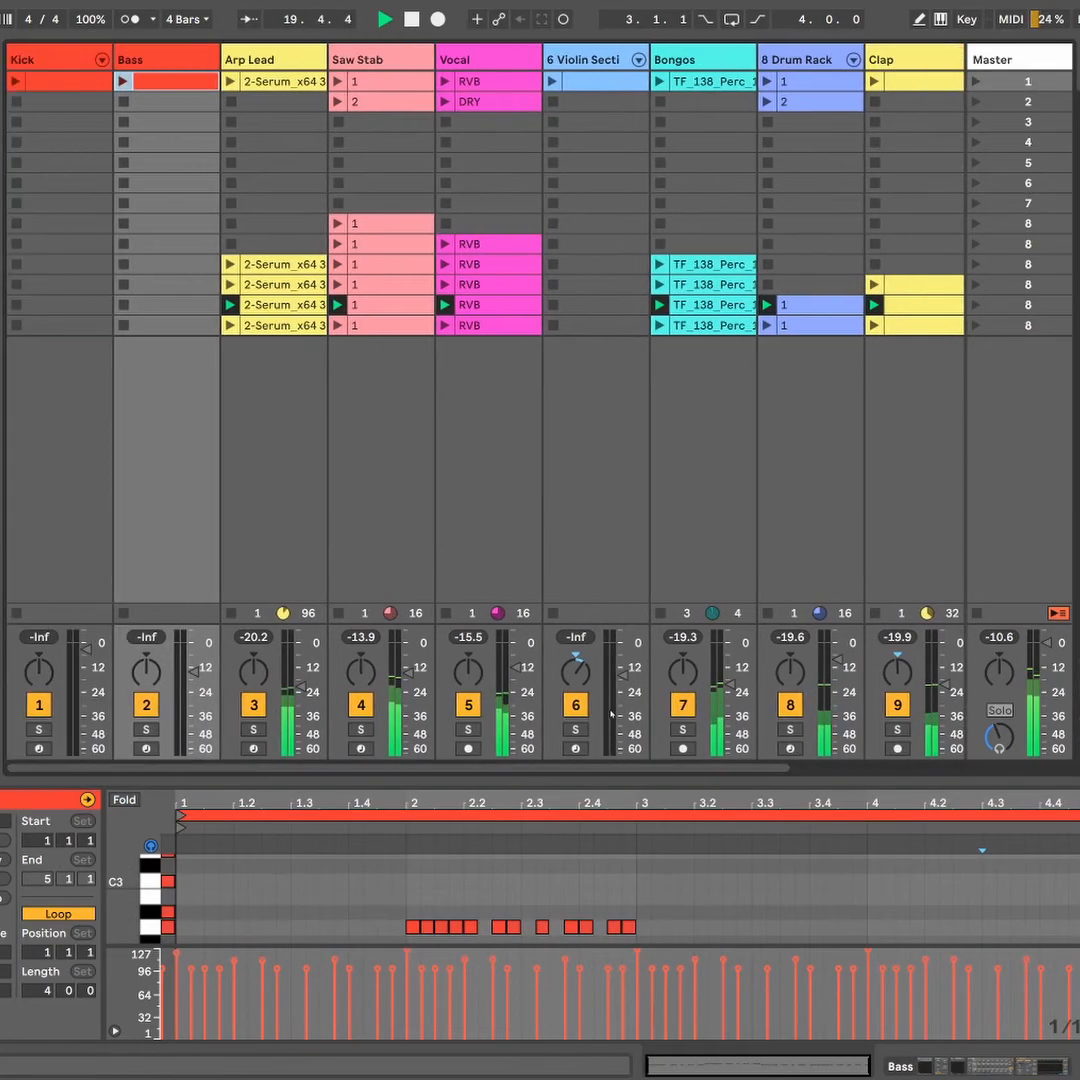
{"action": "left_click", "coordinate": [45, 83]}
{"action": "left_click", "coordinate": [152, 84], "text": "shift"}
{"action": "left_click_drag", "start_coordinate": [70, 86], "coordinate": [86, 330]}
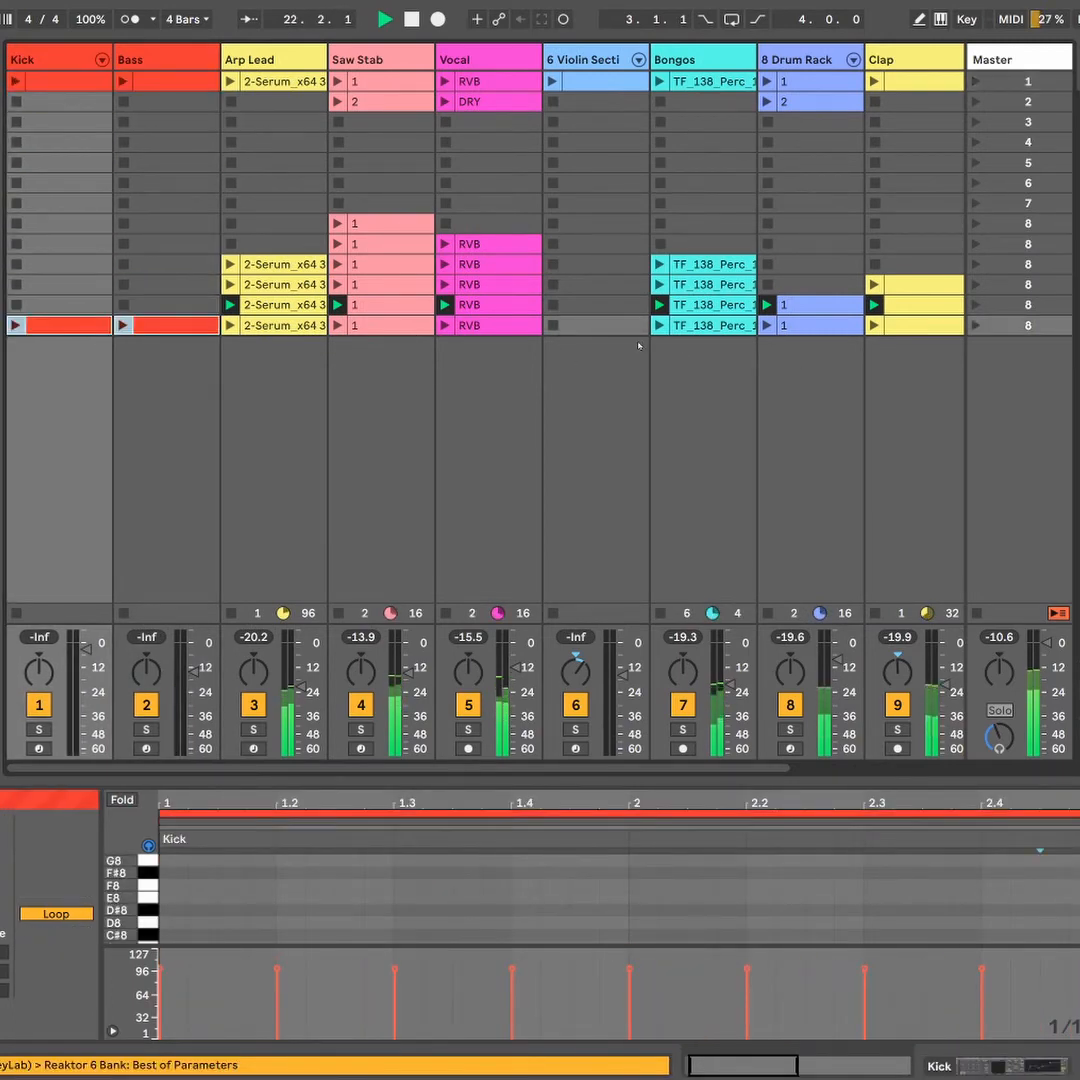
{"action": "left_click", "coordinate": [976, 325]}
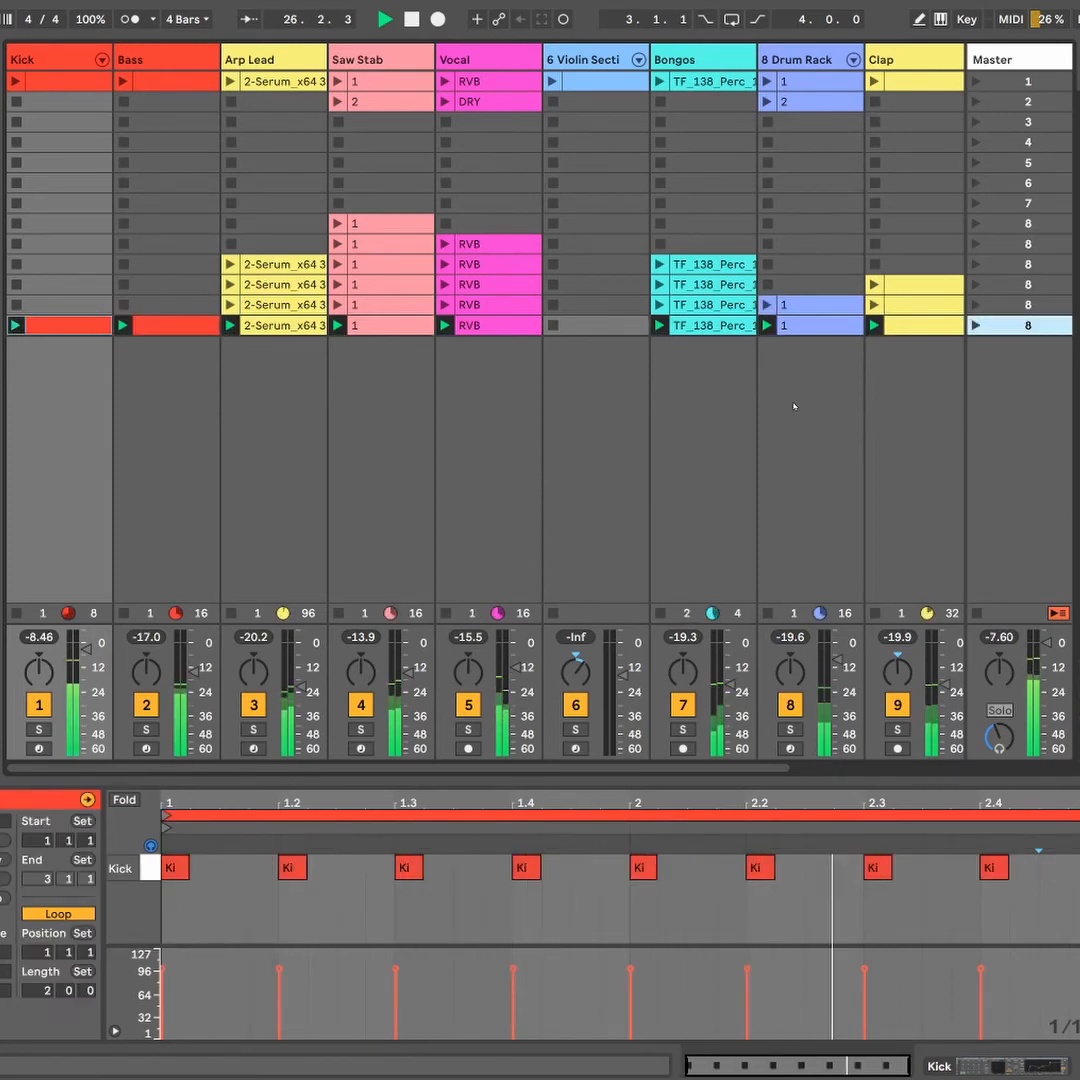
Duplicate the full-beat scene twice, replace Kick and Bass with a copy of the Violin Section clip in the final duplicate, and launch it.
{"action": "key", "text": "ctrl+d"}
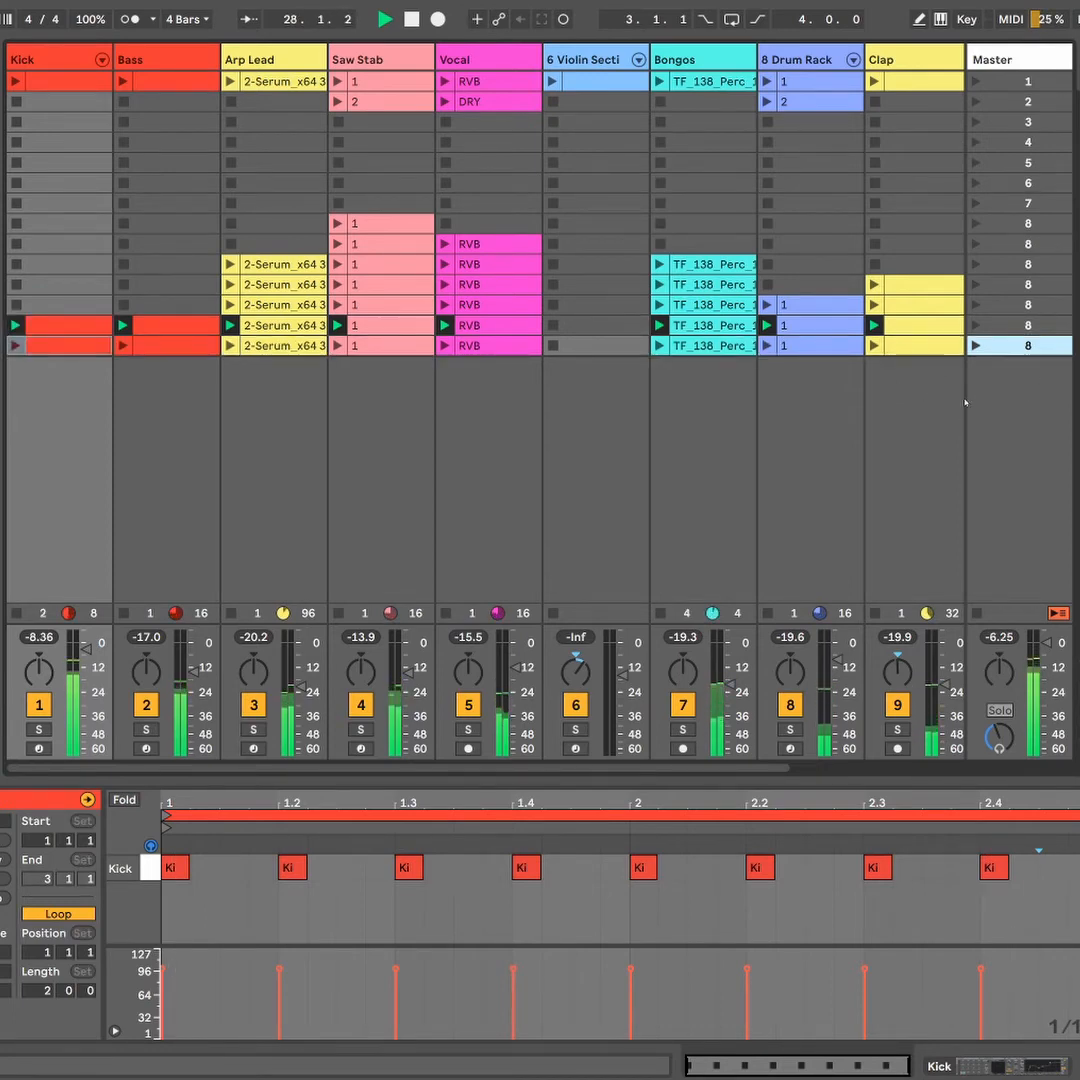
{"action": "key", "text": "ctrl+d"}
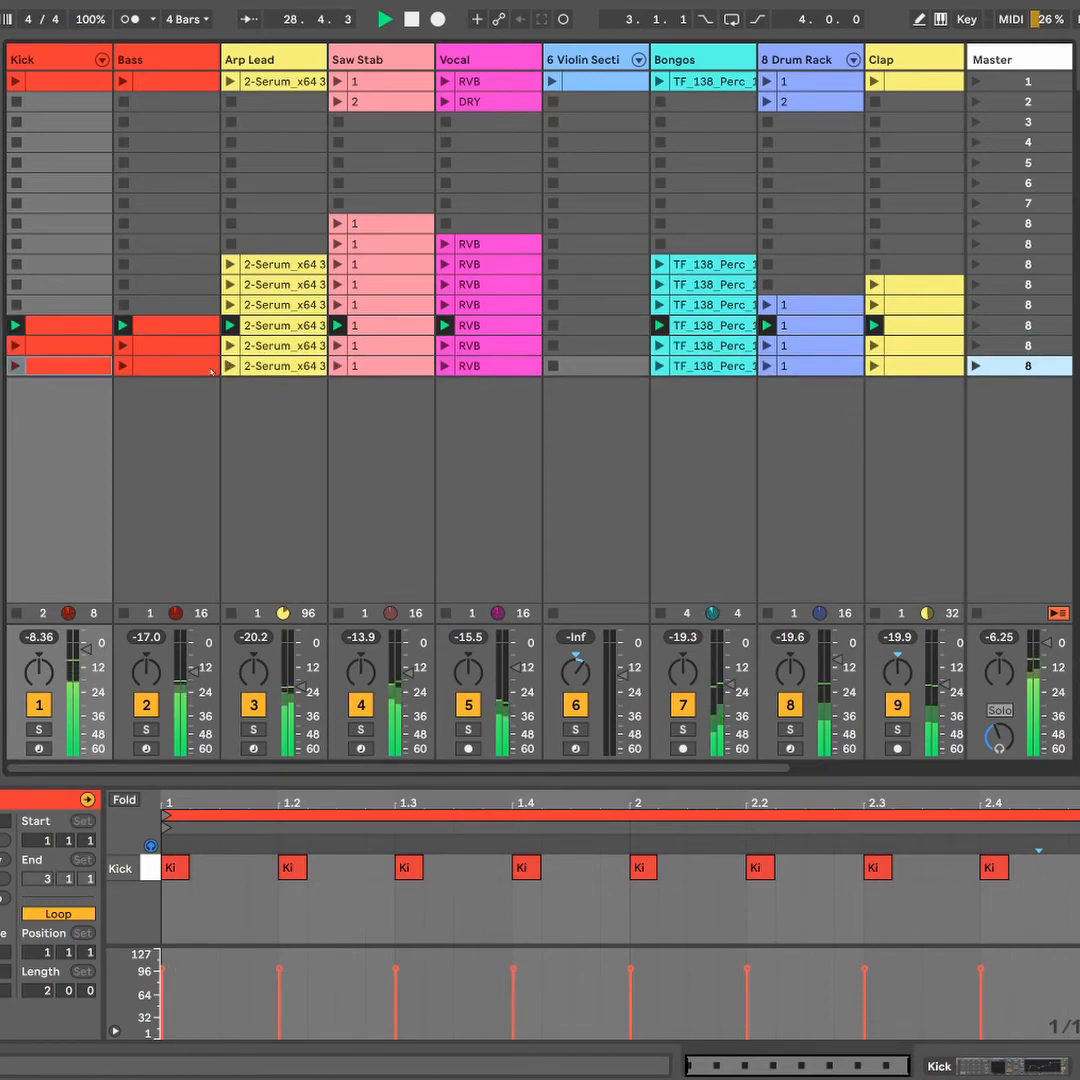
{"action": "left_click", "coordinate": [157, 370]}
{"action": "left_click", "coordinate": [55, 370], "text": "shift"}
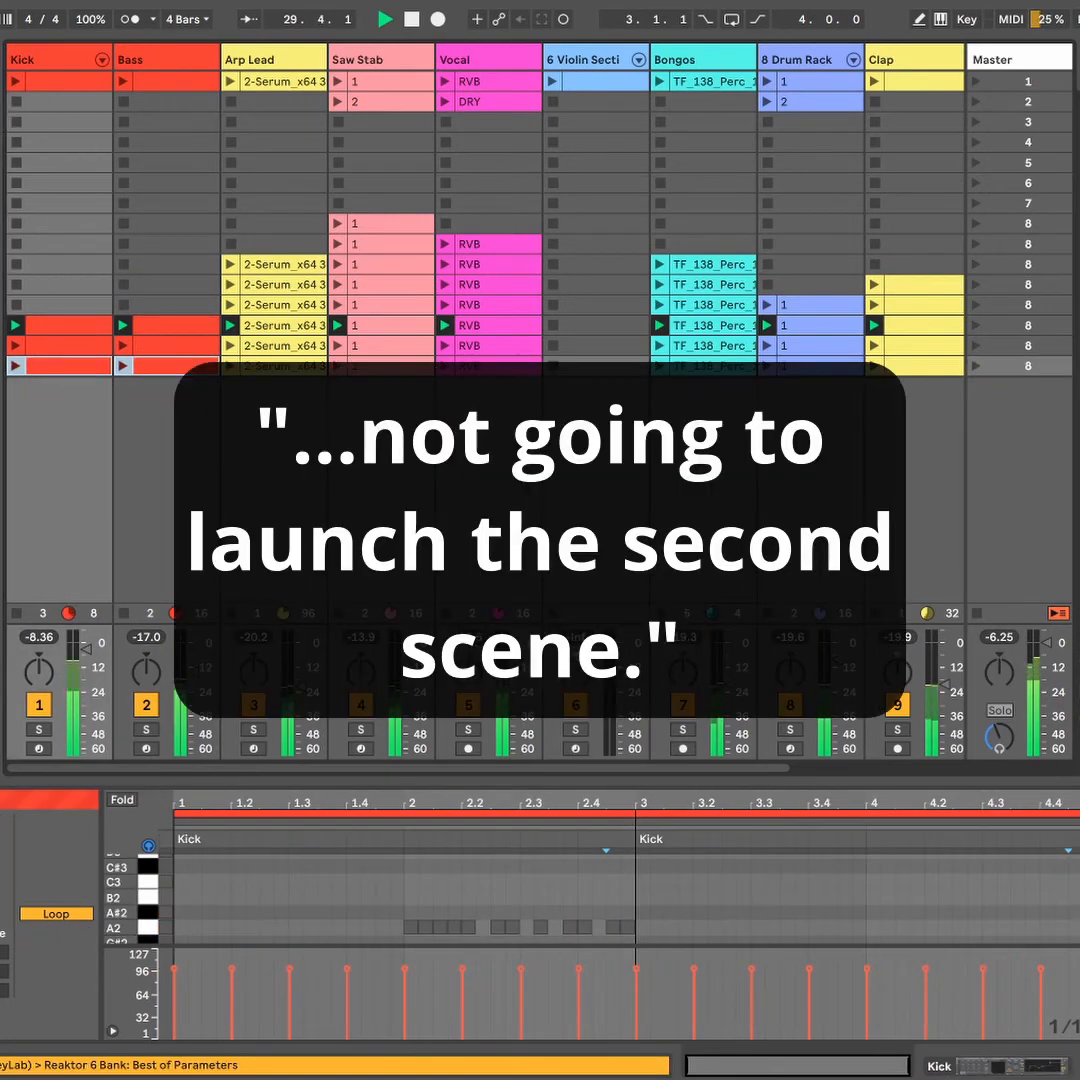
{"action": "key", "text": "Delete"}
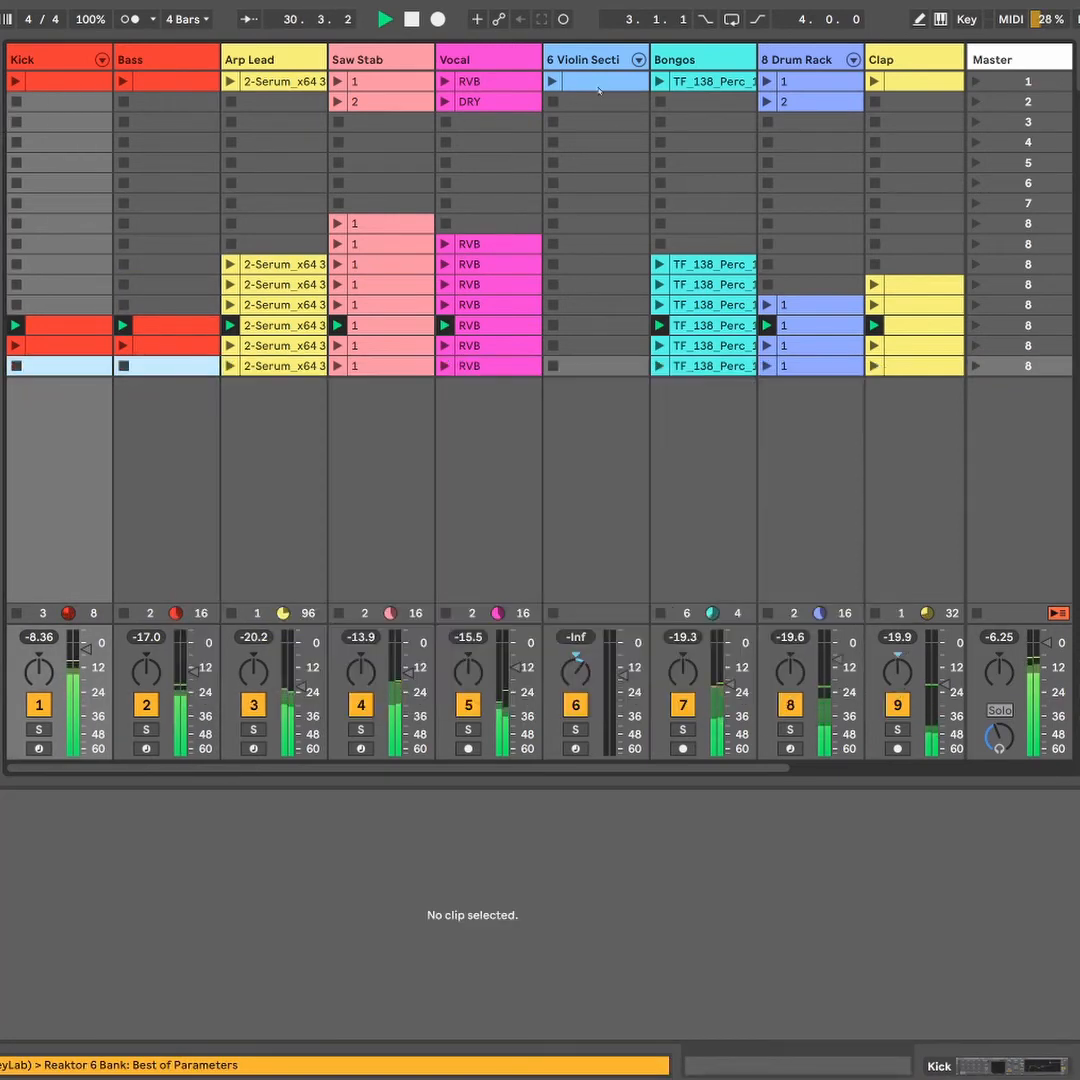
{"action": "left_click_drag", "start_coordinate": [600, 81], "coordinate": [605, 366]}
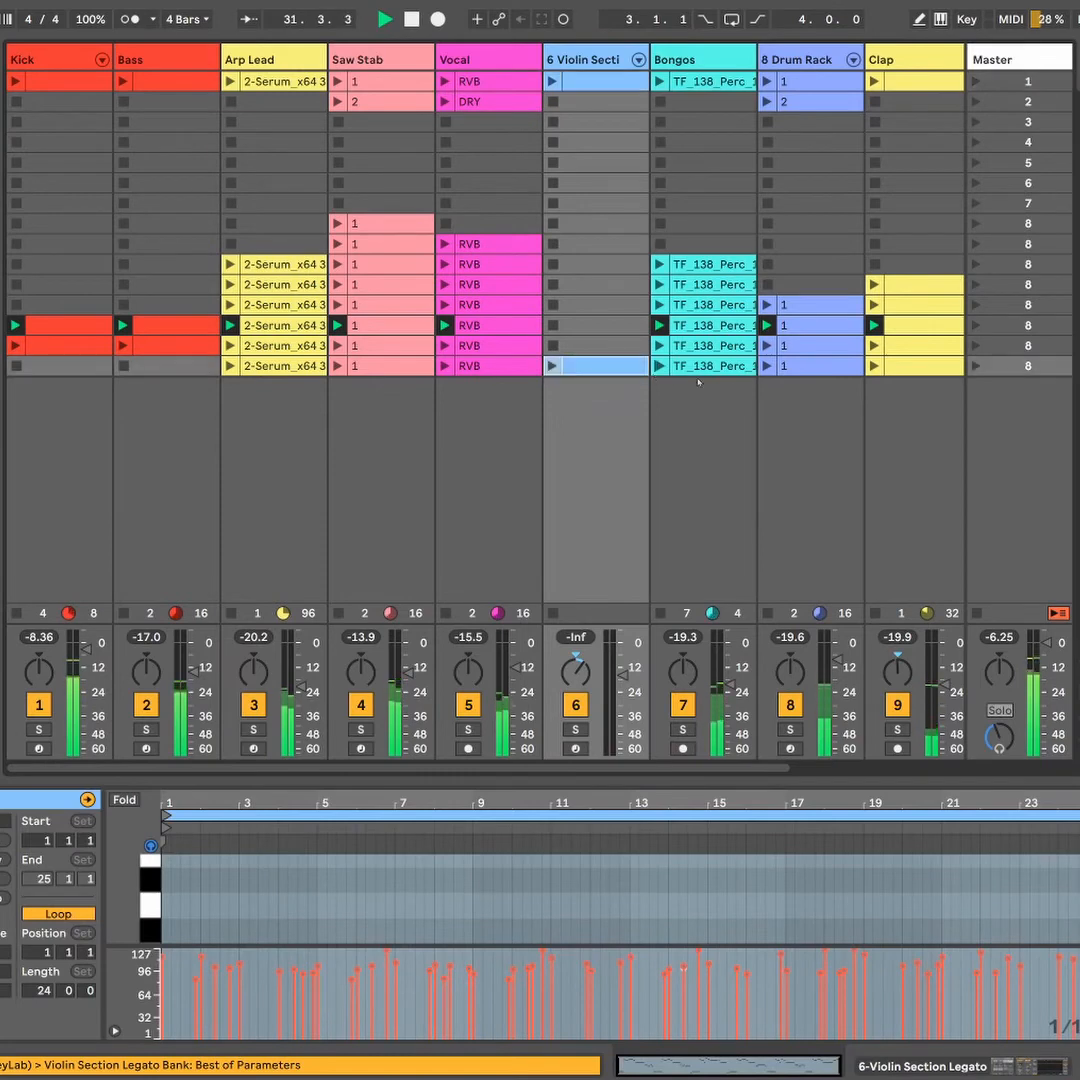
{"action": "left_click", "coordinate": [975, 366]}
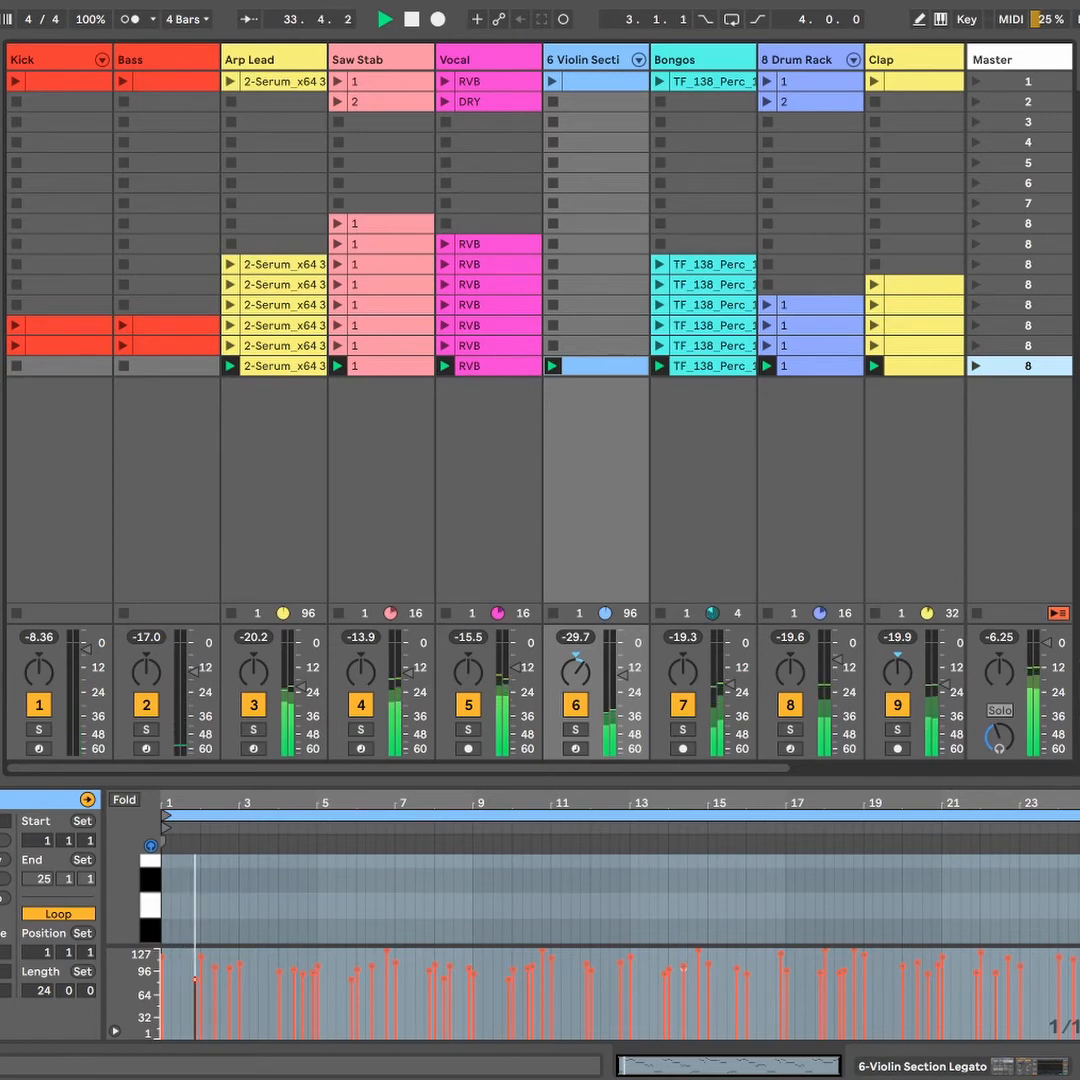
Duplicate the violin scene, replace its Saw Stab clip with a copy of Saw Stab clip 2, and launch it.
{"action": "key", "text": "ctrl+d"}
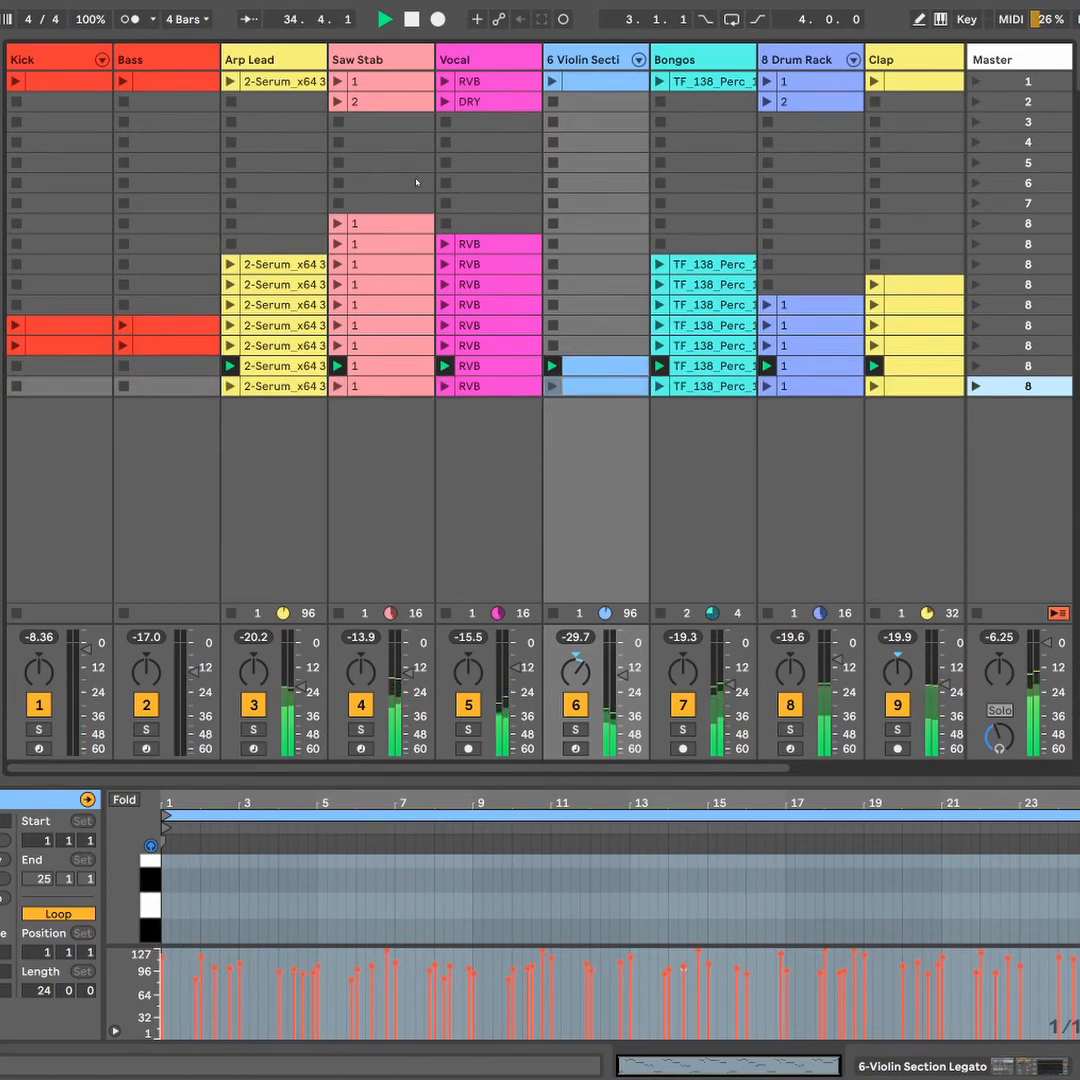
{"action": "left_click", "coordinate": [381, 104]}
{"action": "left_click_drag", "start_coordinate": [411, 429], "coordinate": [414, 388]}
{"action": "left_click", "coordinate": [973, 387]}
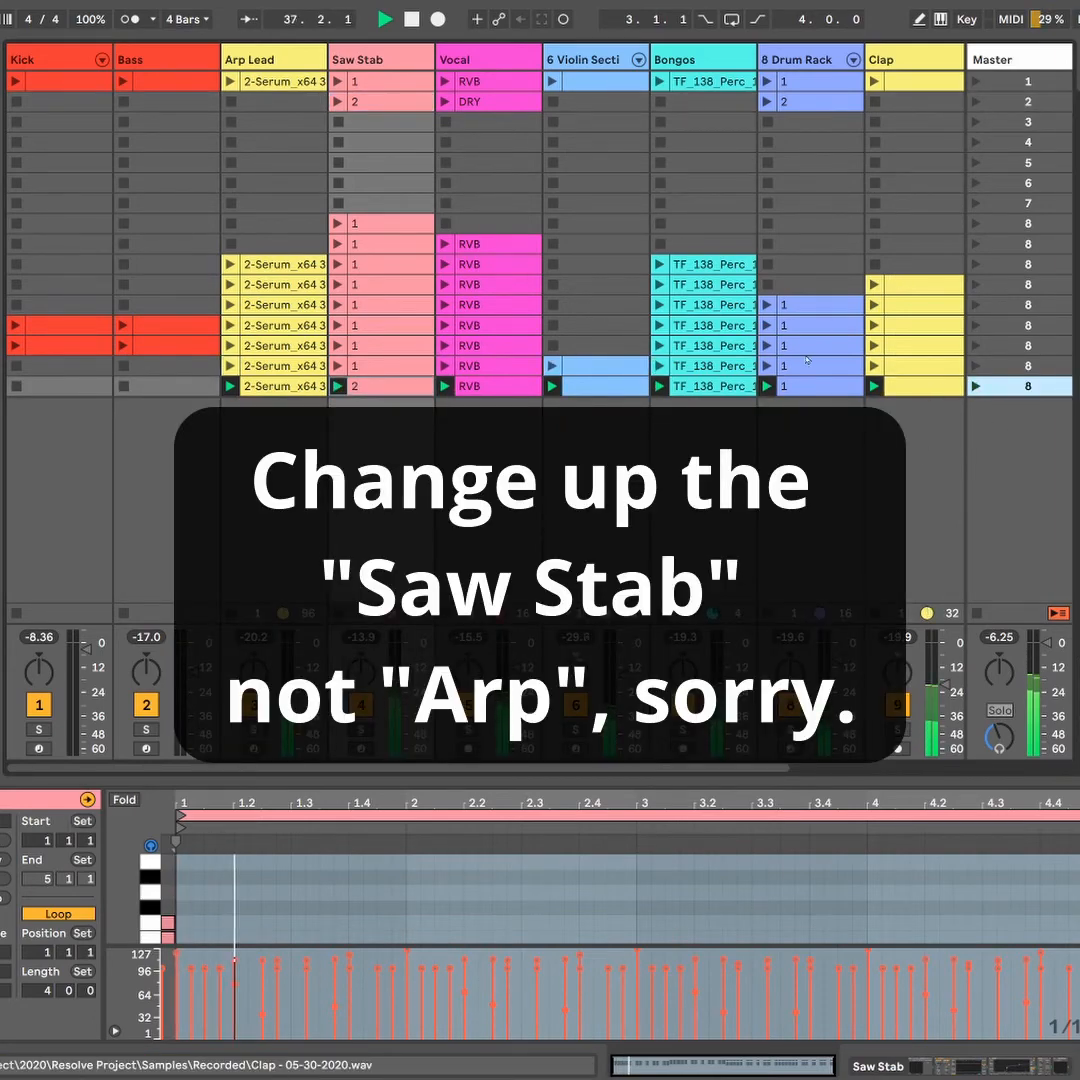
Duplicate the last scene, add Kick and Bass clip copies, swap its Drum Rack clip for clip 2, and launch it.
{"action": "key", "text": "ctrl+d"}
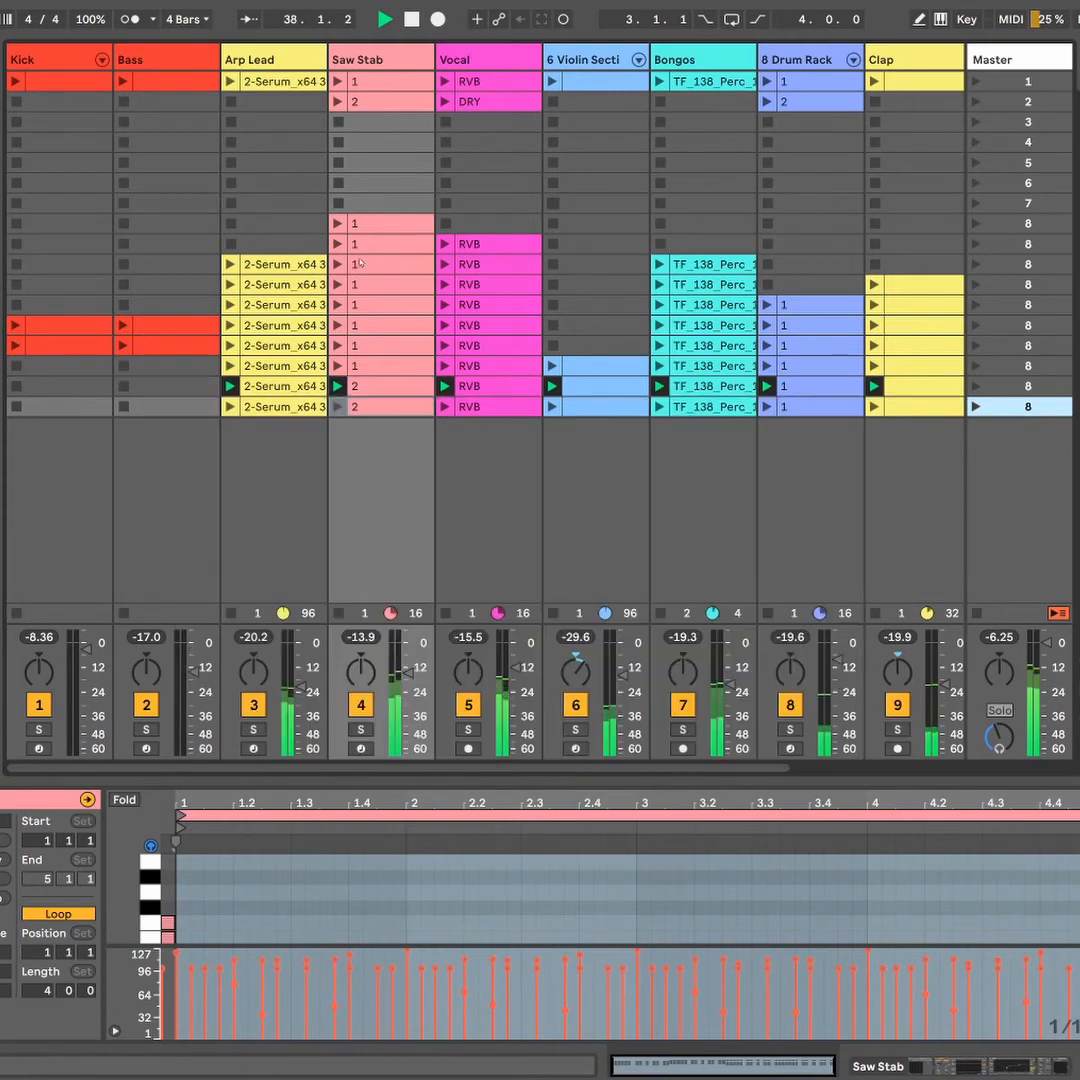
{"action": "left_click", "coordinate": [159, 350]}
{"action": "left_click", "coordinate": [90, 347], "text": "shift"}
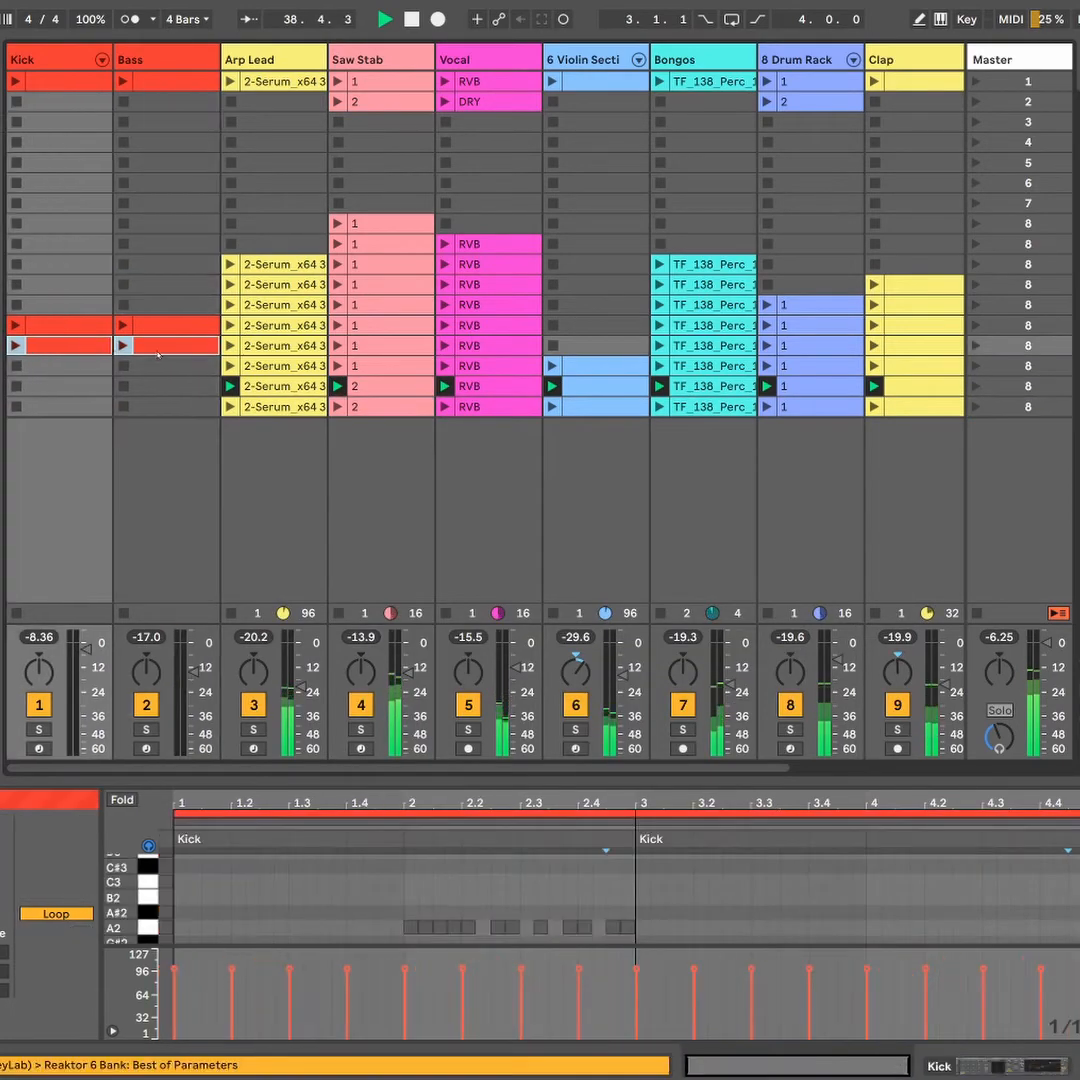
{"action": "left_click_drag", "start_coordinate": [157, 350], "coordinate": [151, 405]}
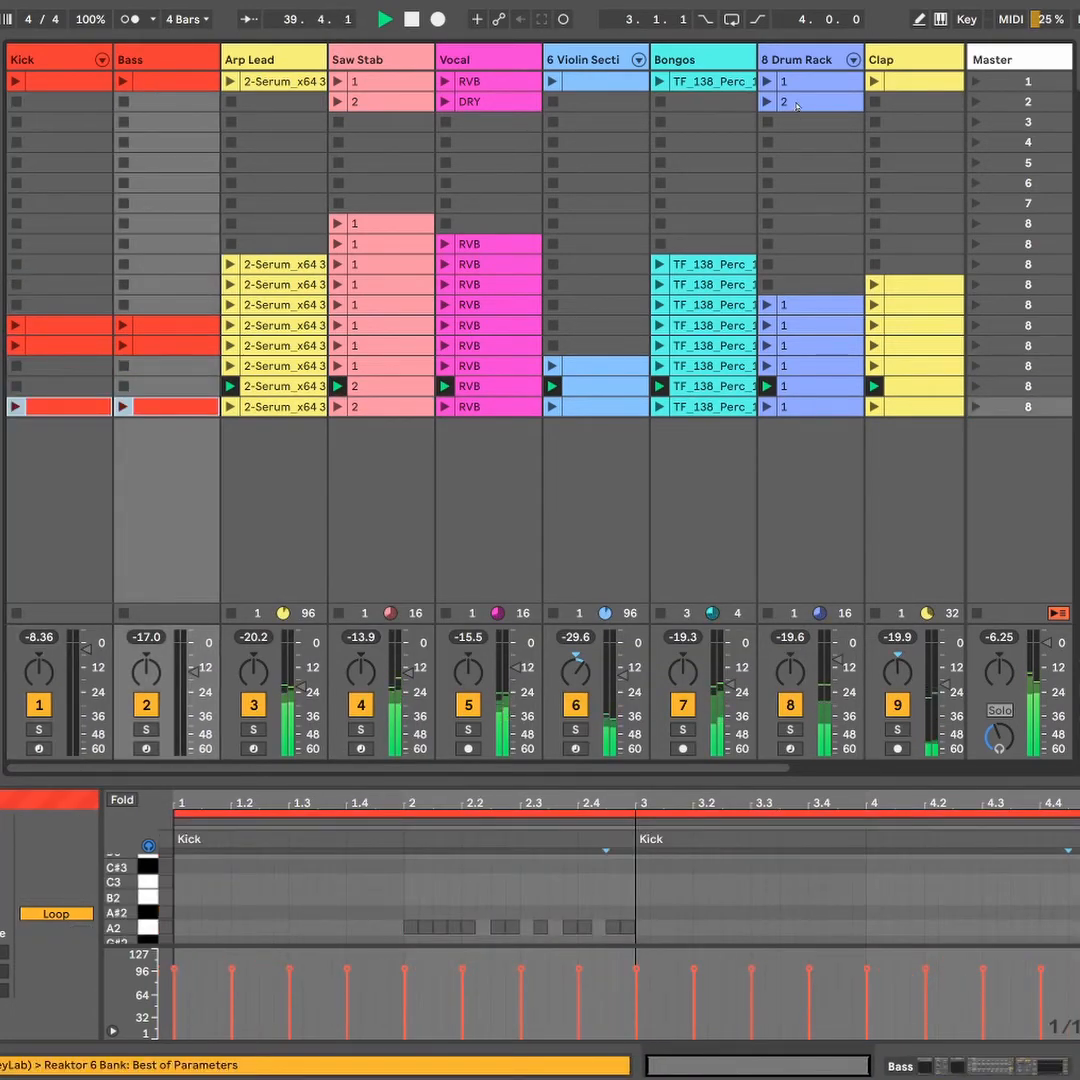
{"action": "left_click_drag", "start_coordinate": [808, 102], "coordinate": [815, 407]}
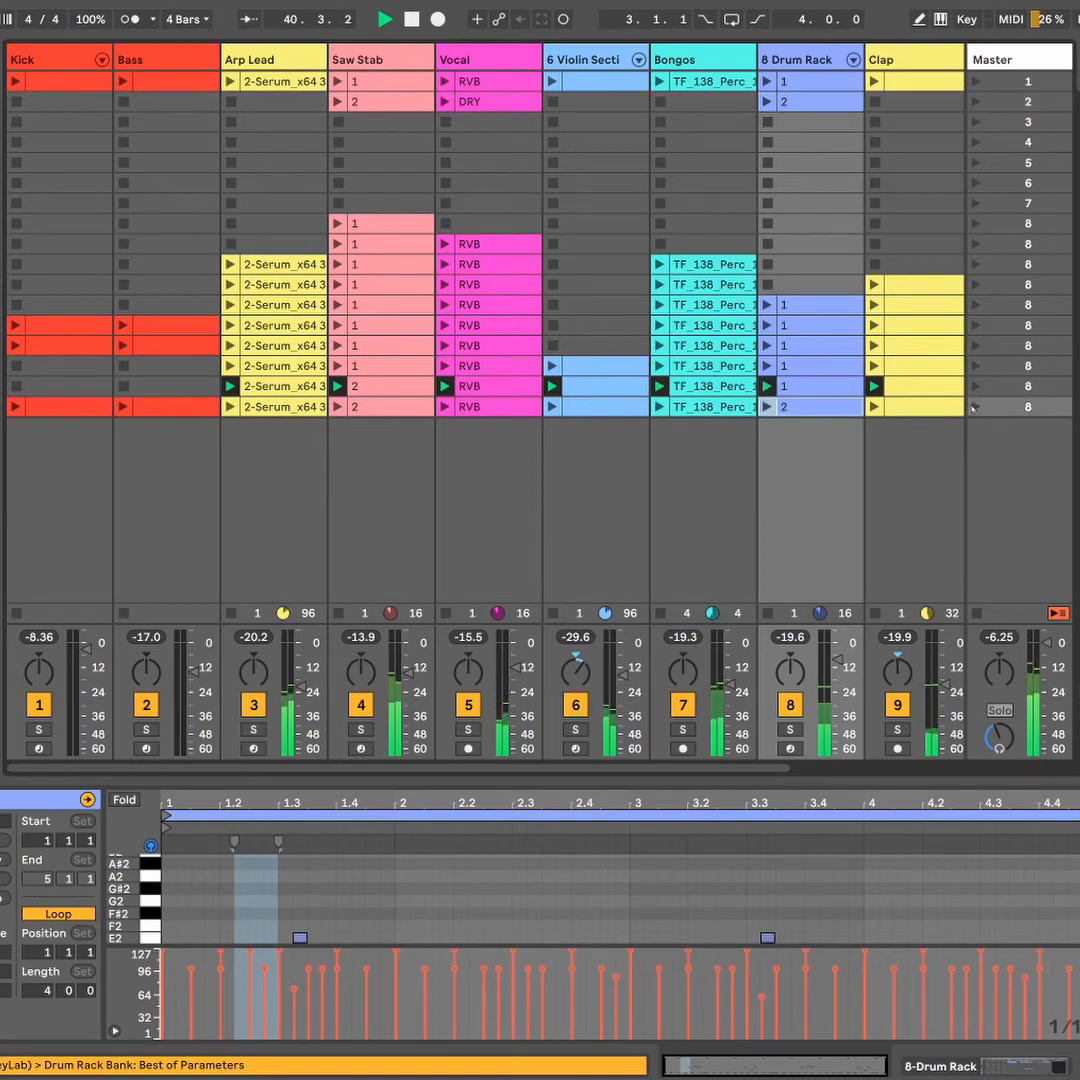
{"action": "left_click", "coordinate": [975, 407]}
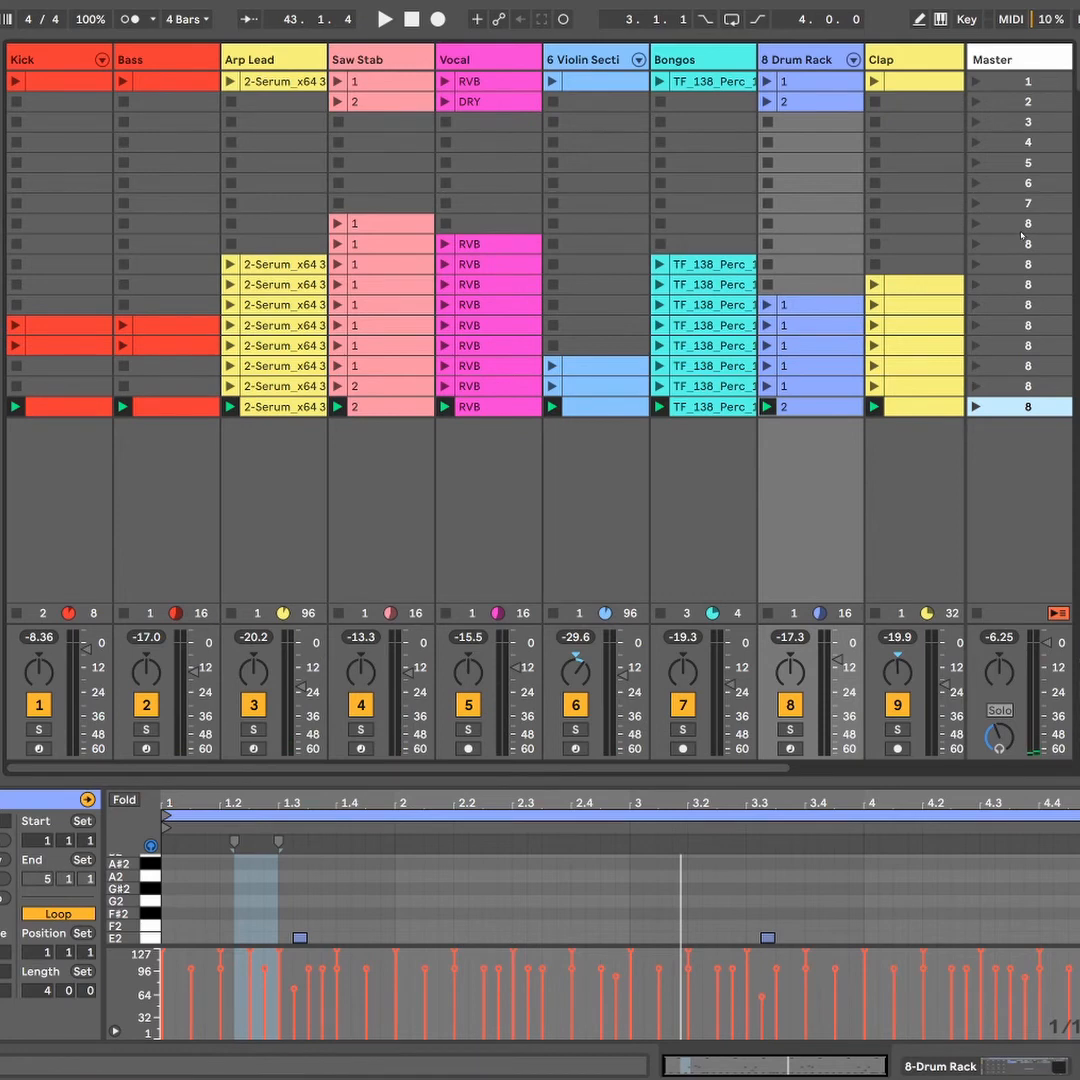
Review the built scenes, from the opening scene with Saw Stab alone to the first one containing Kick and Bass.
{"action": "left_click", "coordinate": [1012, 225]}
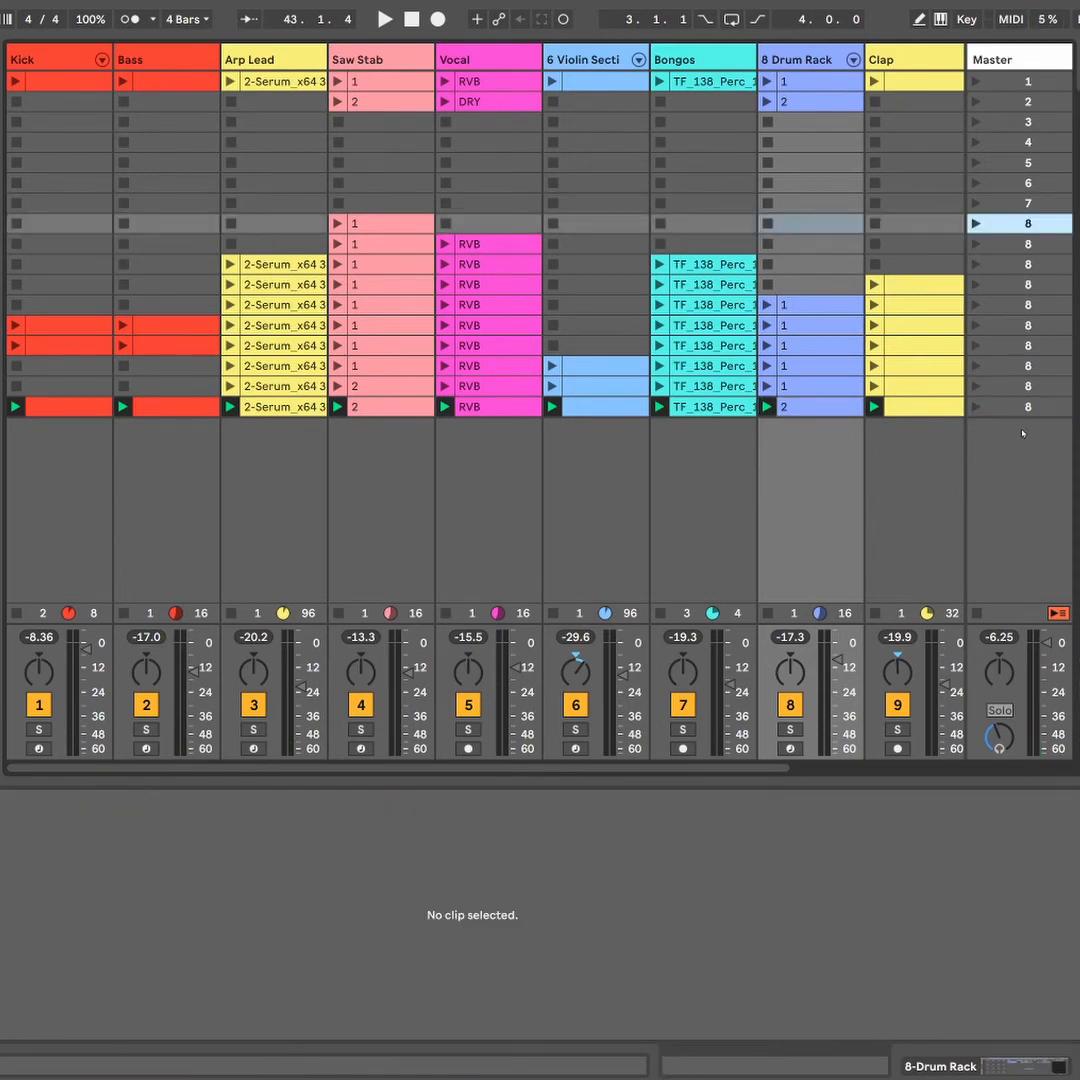
{"action": "left_click", "coordinate": [390, 228]}
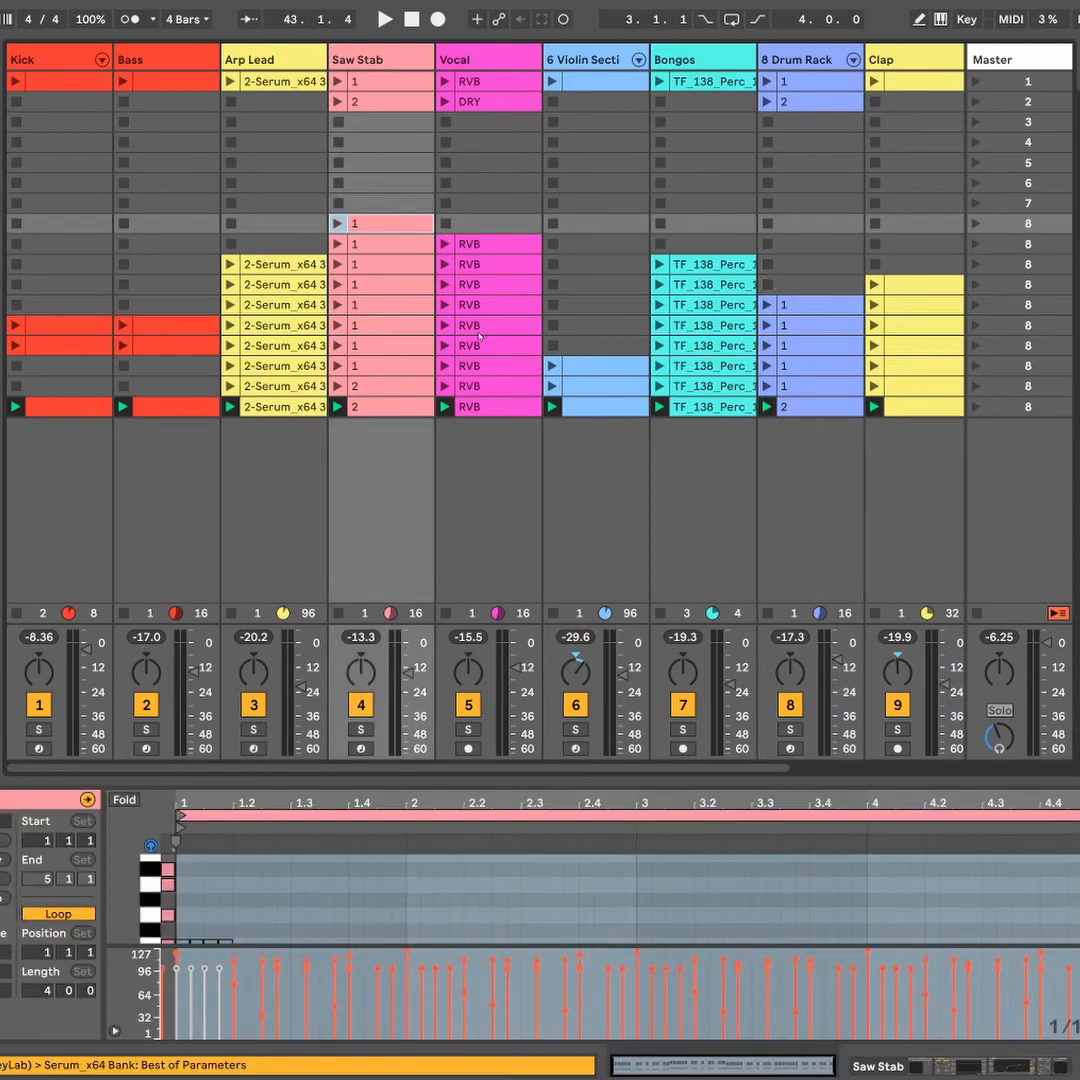
{"action": "left_click", "coordinate": [172, 325]}
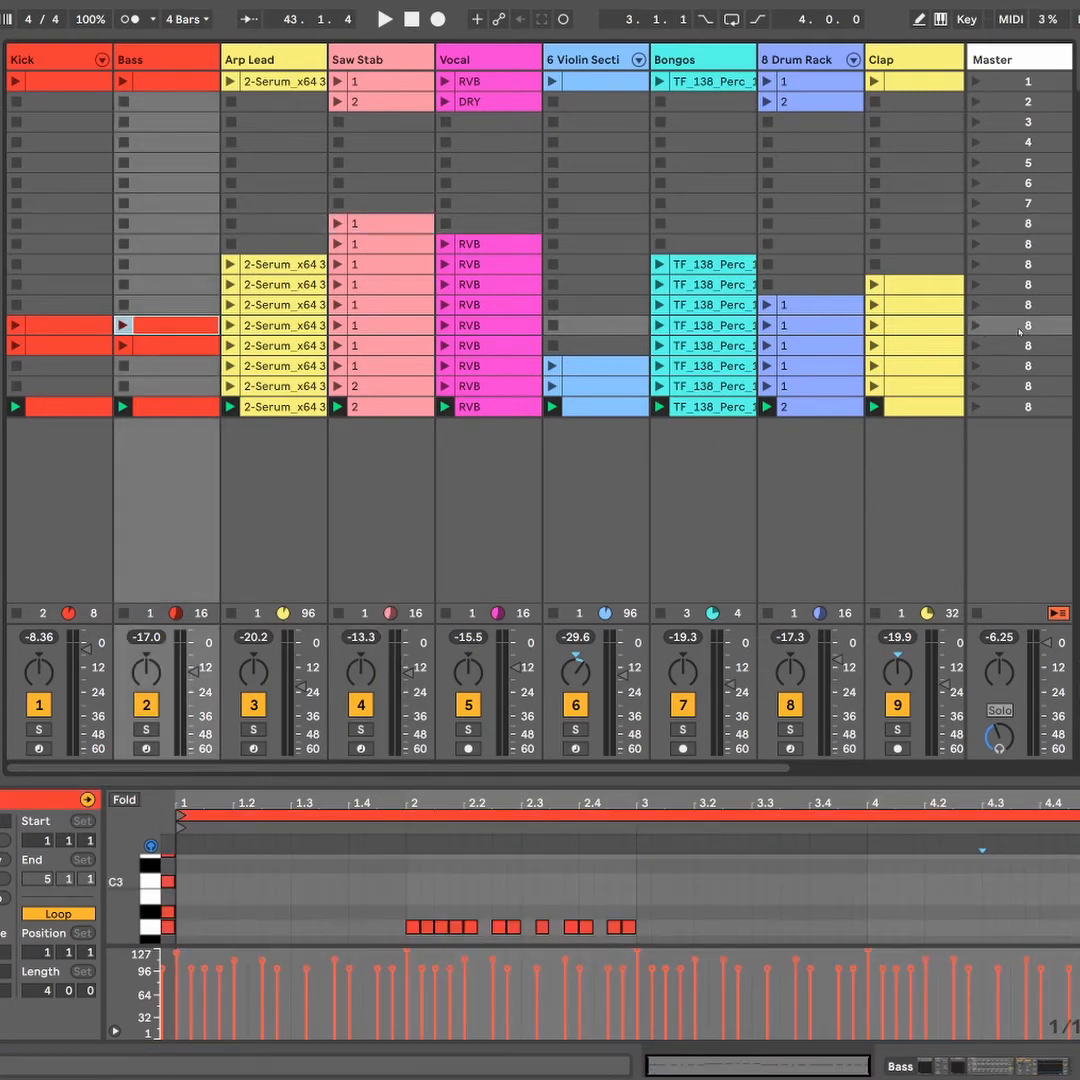
{"action": "left_click", "coordinate": [1019, 330]}
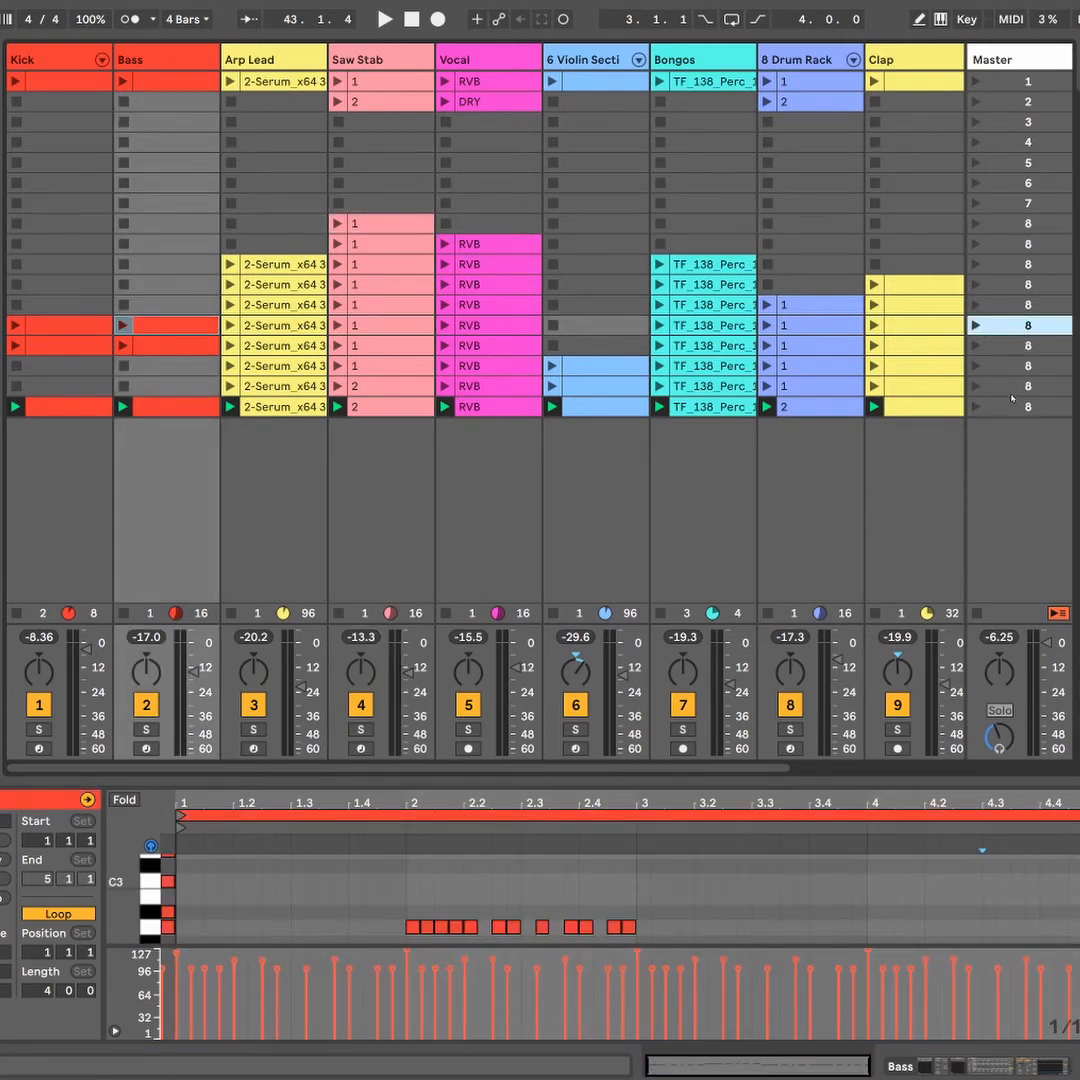
Step through the built scenes again, from the Saw Stab opening scene down to the final full scene.
{"action": "left_click", "coordinate": [1001, 386]}
{"action": "left_click", "coordinate": [1018, 409]}
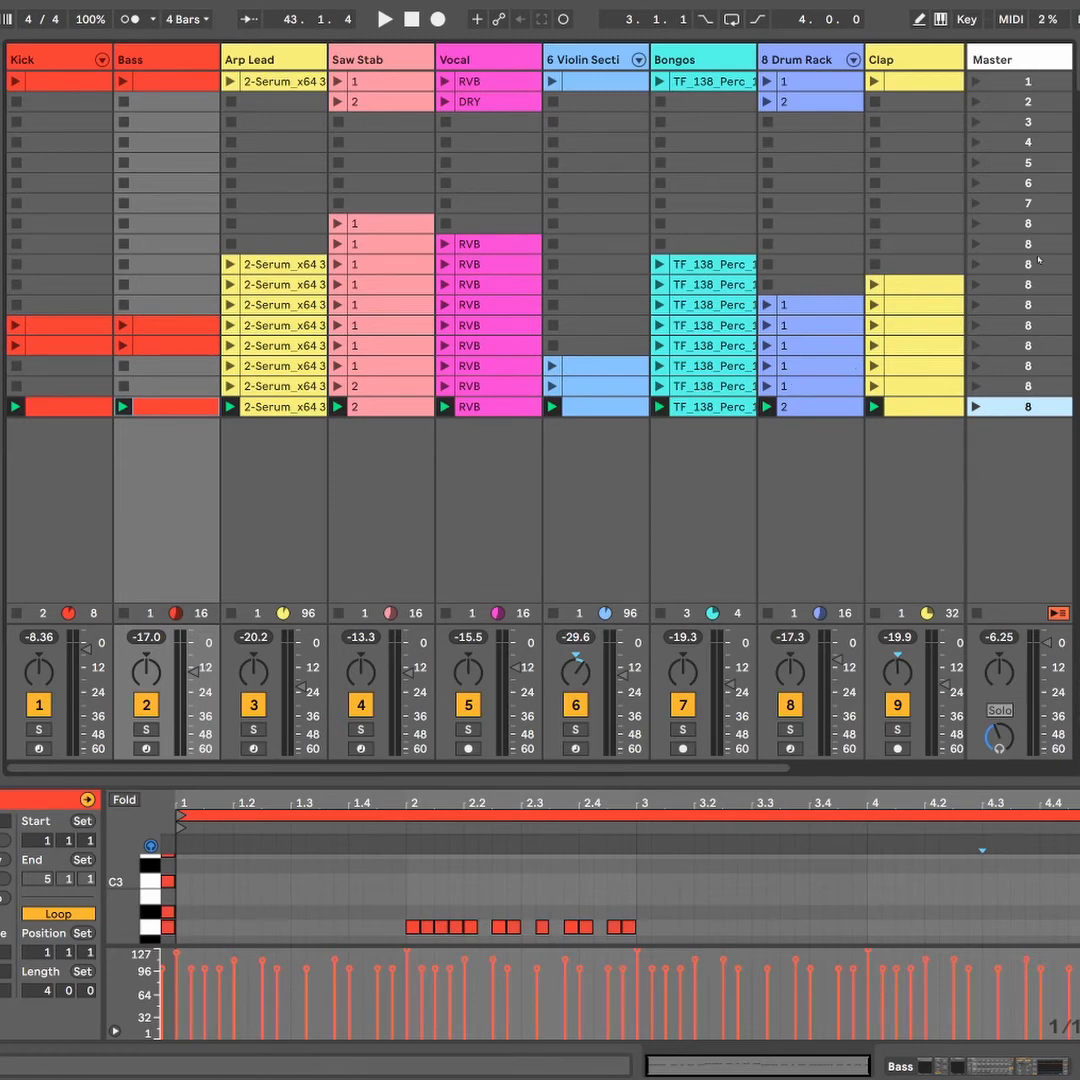
{"action": "left_click", "coordinate": [1019, 226]}
{"action": "left_click", "coordinate": [1018, 246]}
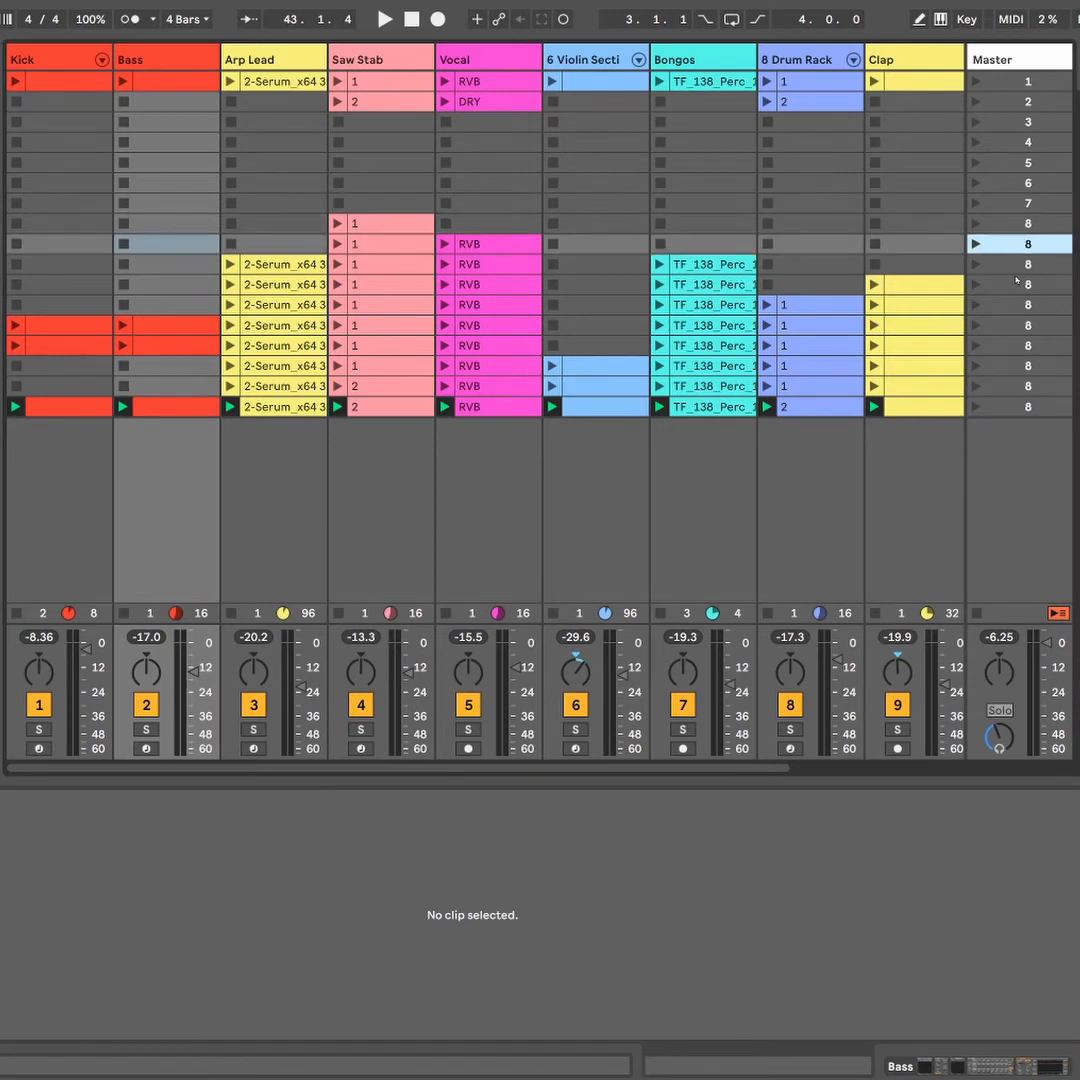
{"action": "left_click", "coordinate": [1017, 280]}
{"action": "left_click", "coordinate": [1011, 310]}
{"action": "left_click", "coordinate": [1012, 347]}
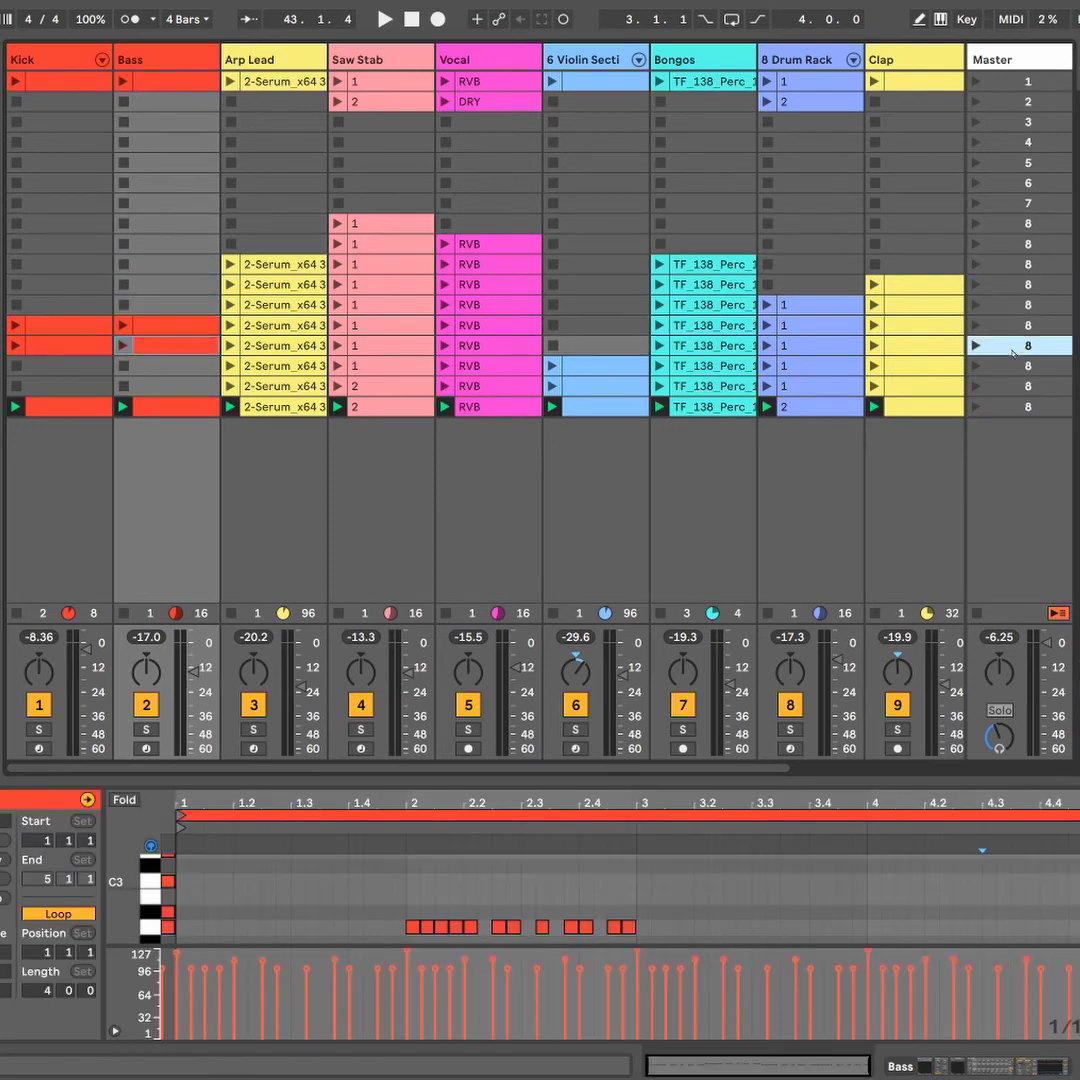
{"action": "key", "text": "Down"}
{"action": "key", "text": "Down"}
{"action": "key", "text": "Down"}
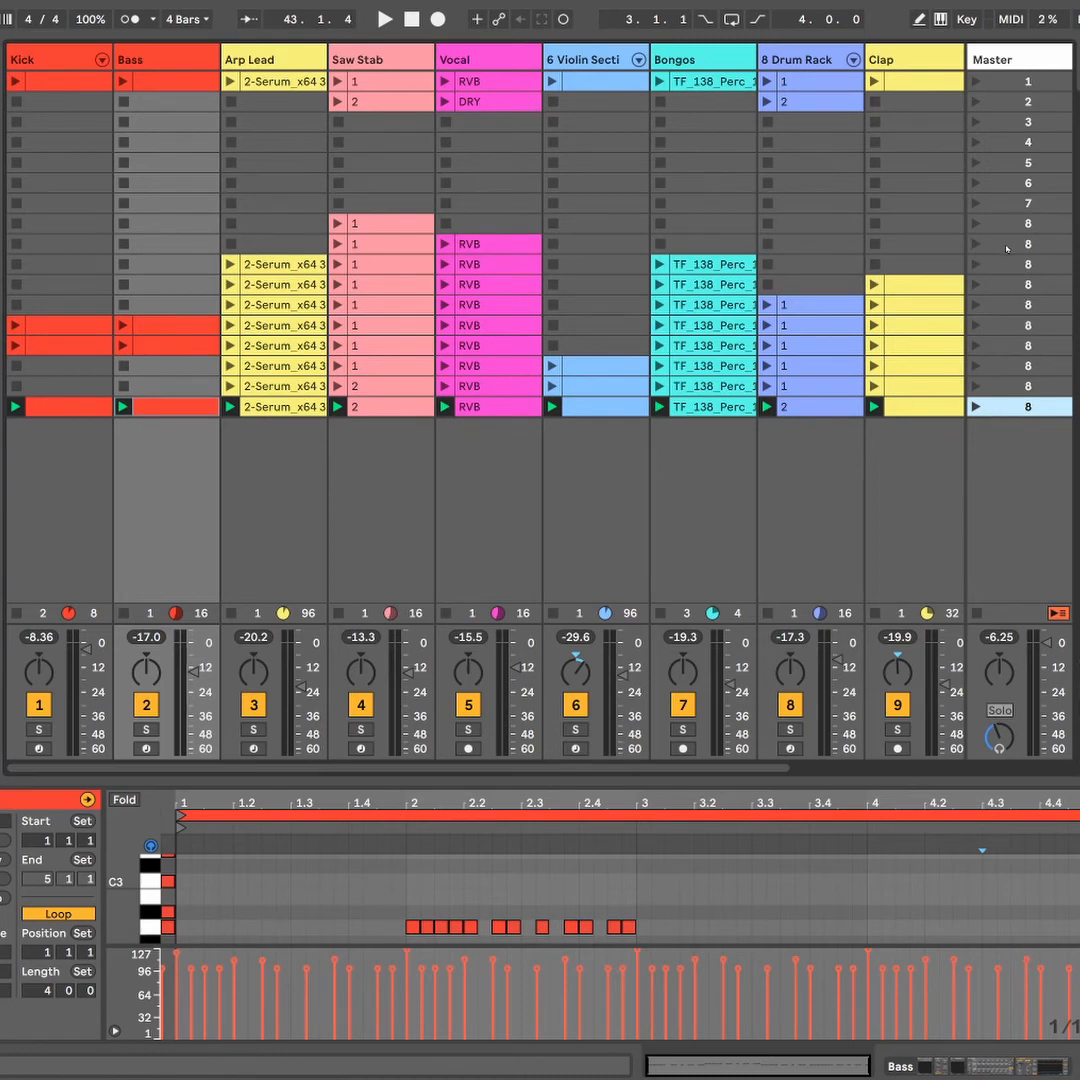
Audition the final scene, the first Arp Lead and Bongos scene, the first Clap scene, and the final scene again.
{"action": "left_click", "coordinate": [977, 406]}
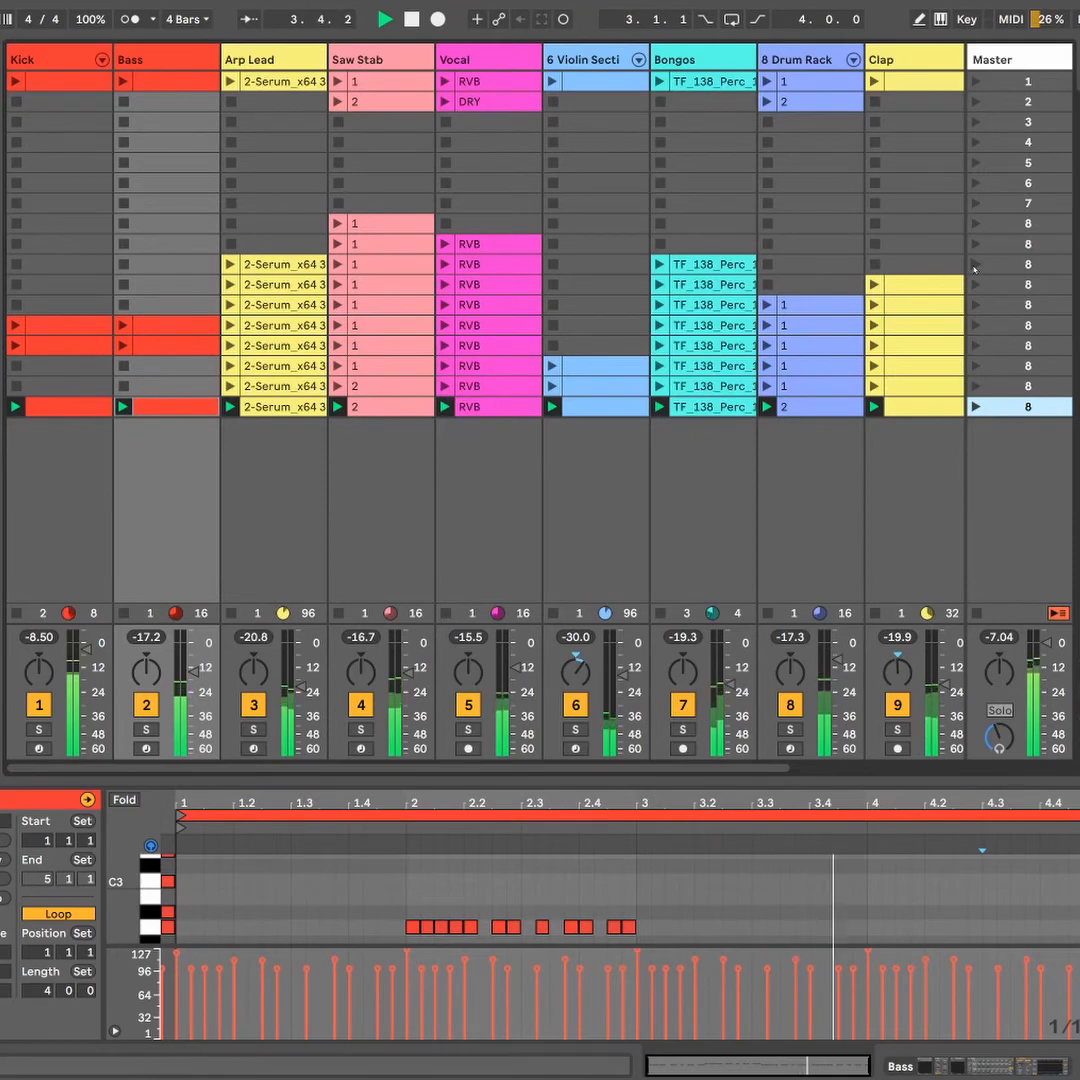
{"action": "left_click", "coordinate": [975, 265]}
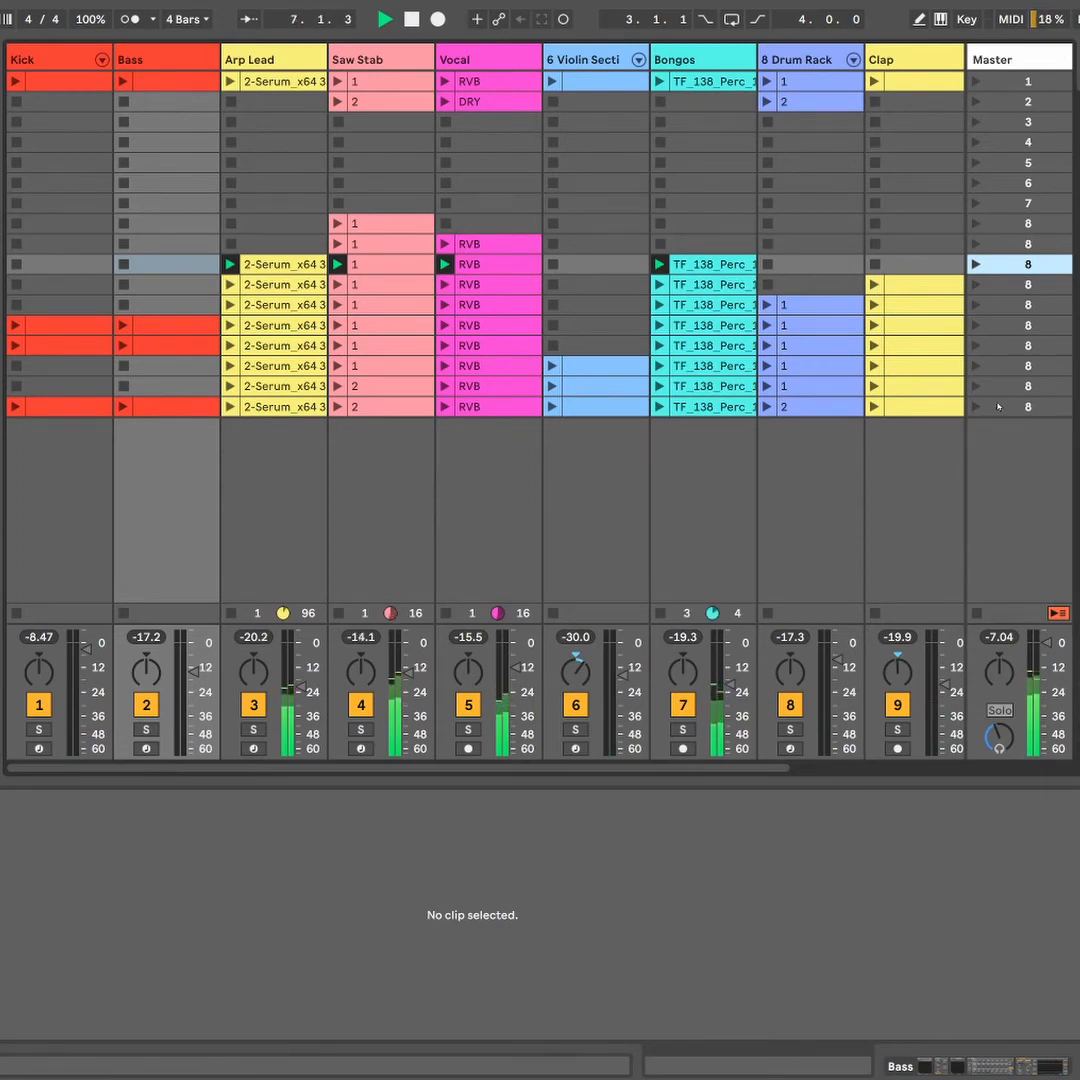
{"action": "left_click", "coordinate": [976, 286]}
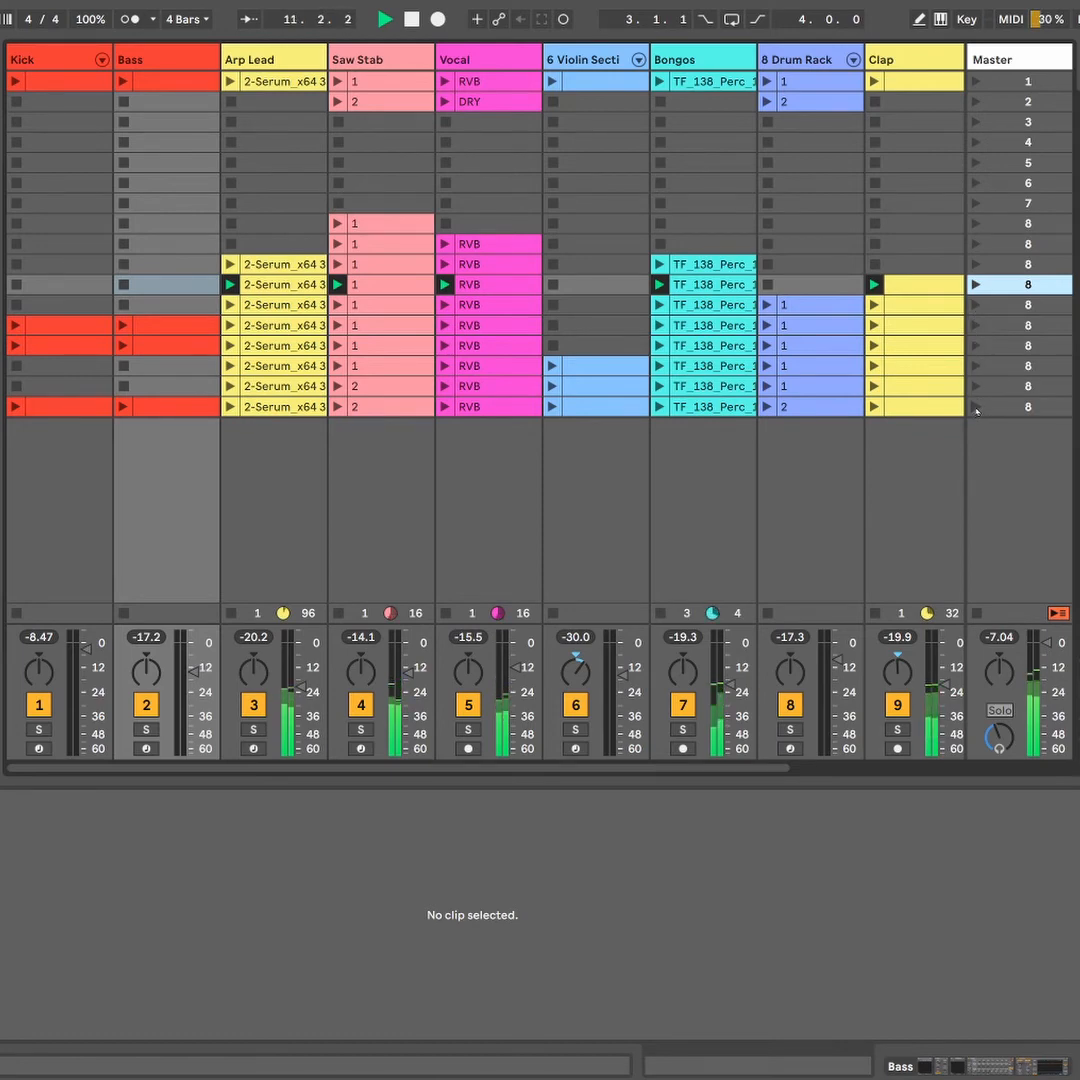
{"action": "left_click", "coordinate": [976, 407]}
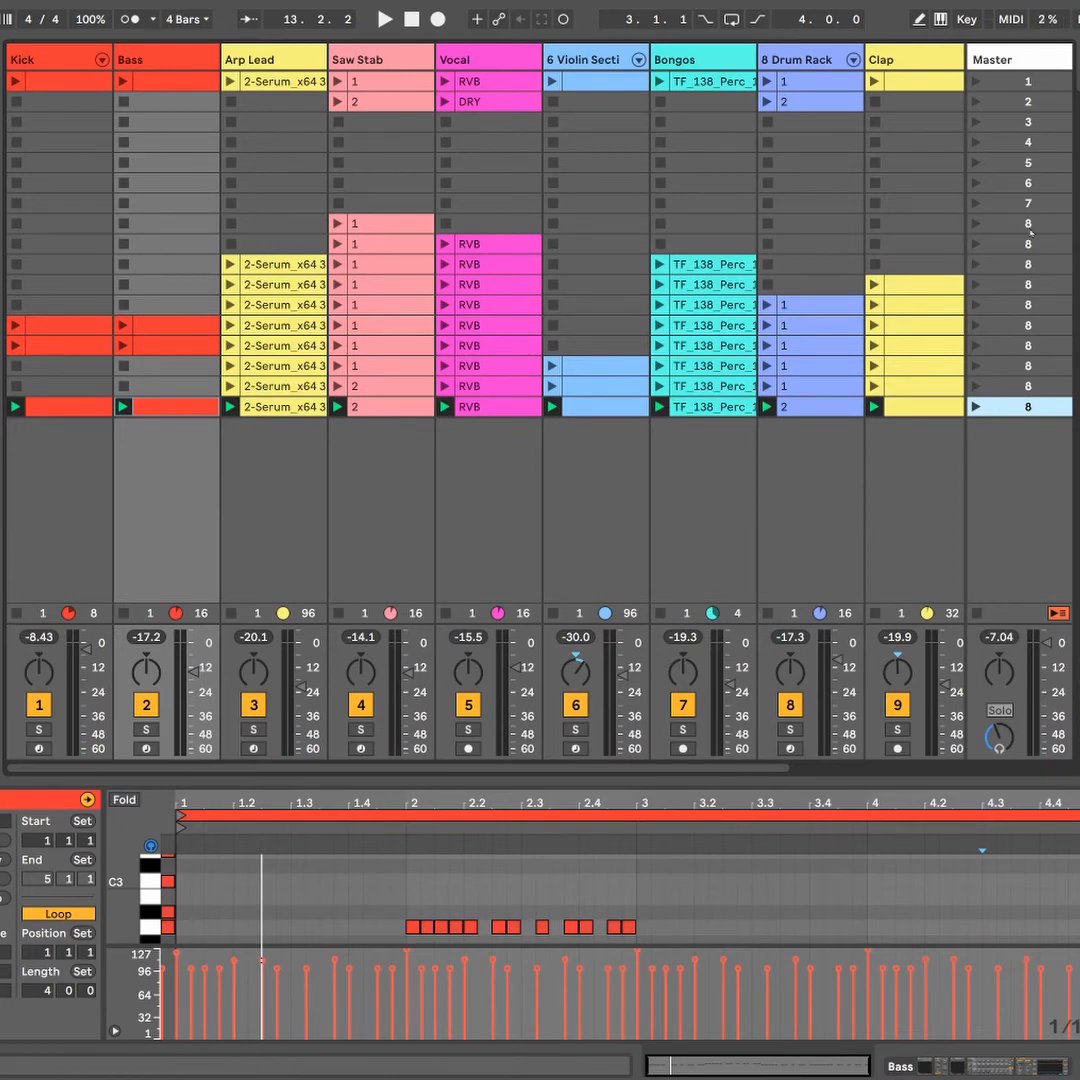
{"action": "left_click", "coordinate": [1020, 225]}
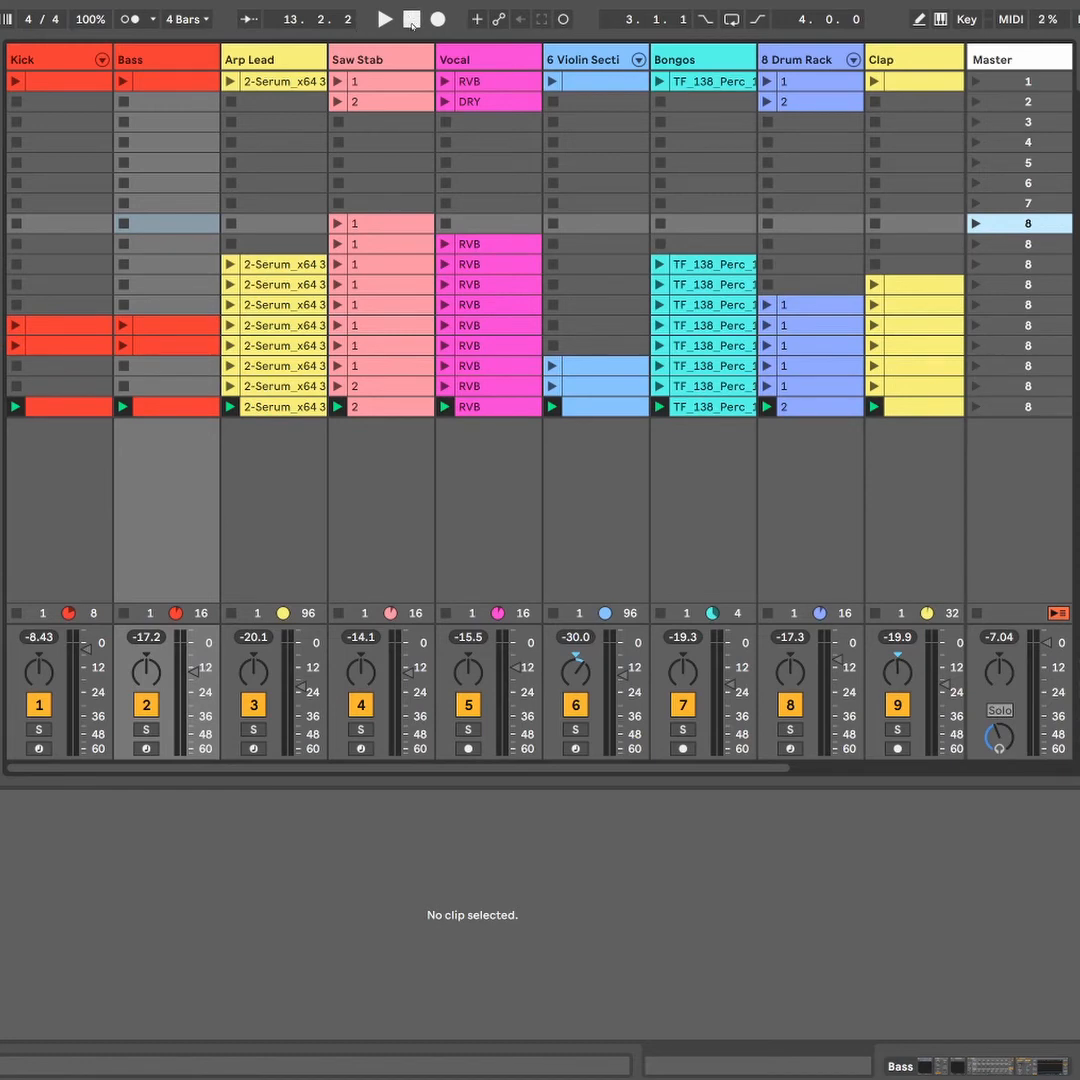
{"action": "left_click", "coordinate": [1036, 408]}
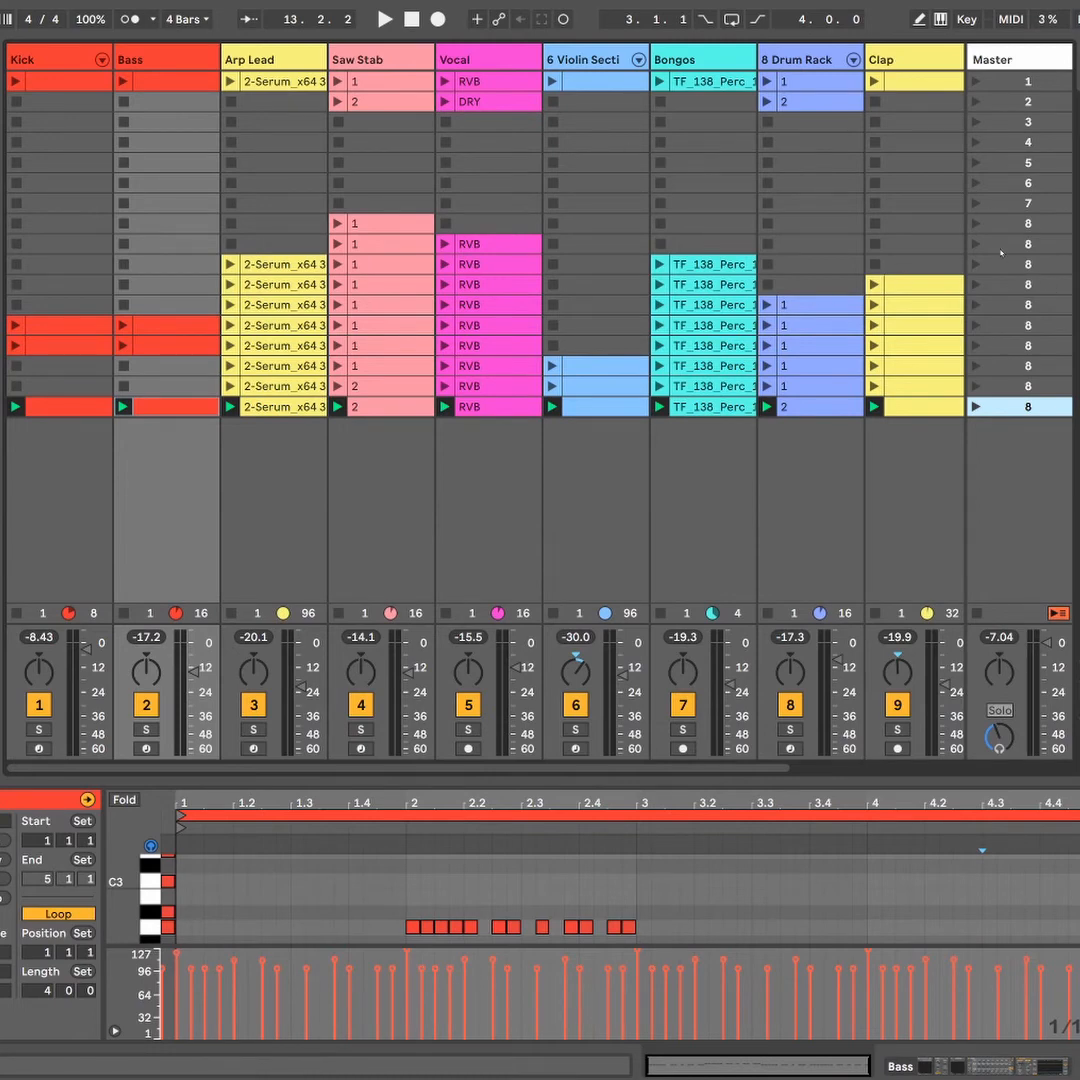
Delete all the built scenes numbered 8, from the Saw Stab opening through the final full scene.
{"action": "left_click", "coordinate": [1012, 244]}
{"action": "left_click", "coordinate": [1020, 229]}
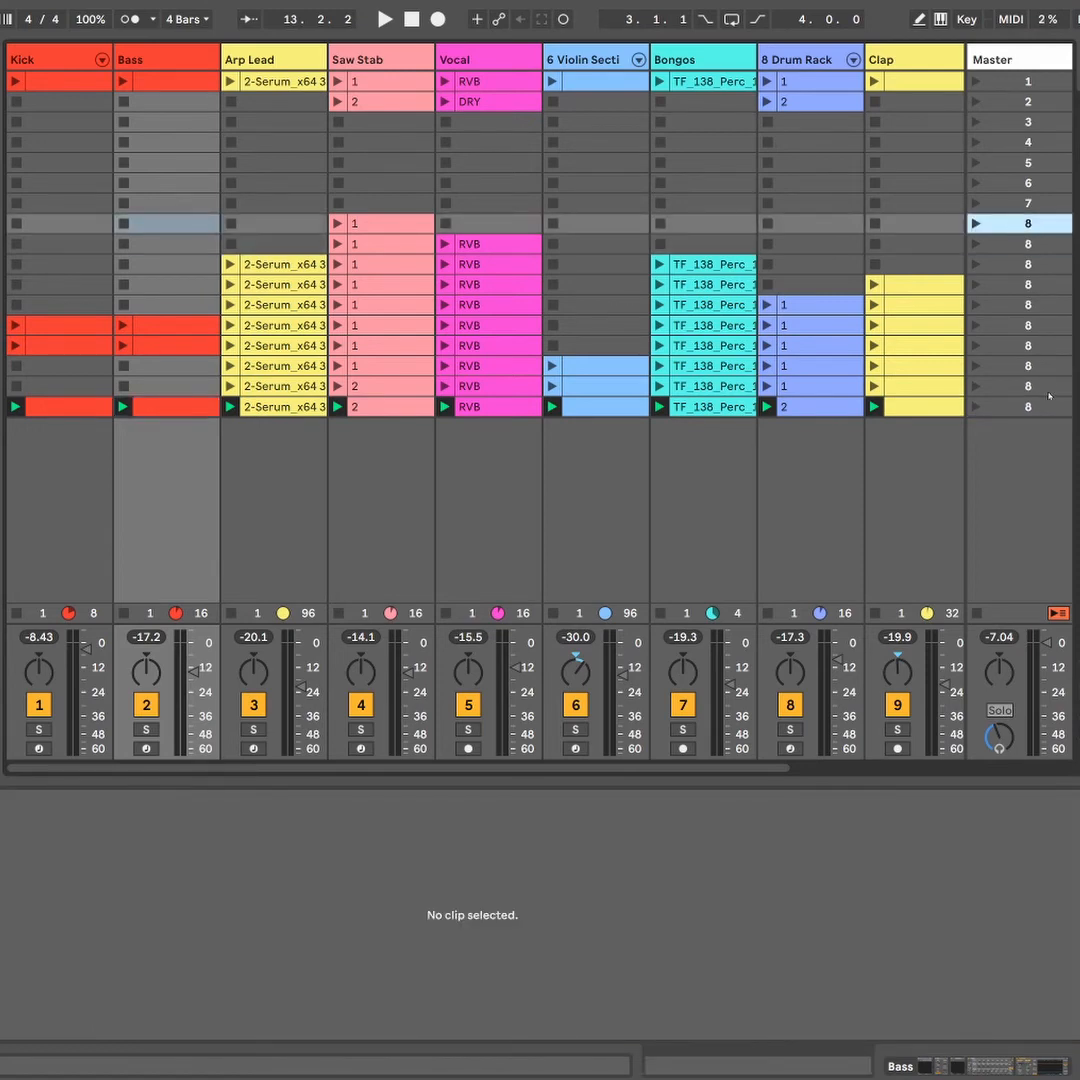
{"action": "left_click", "coordinate": [1043, 407], "text": "shift"}
{"action": "key", "text": "Delete"}
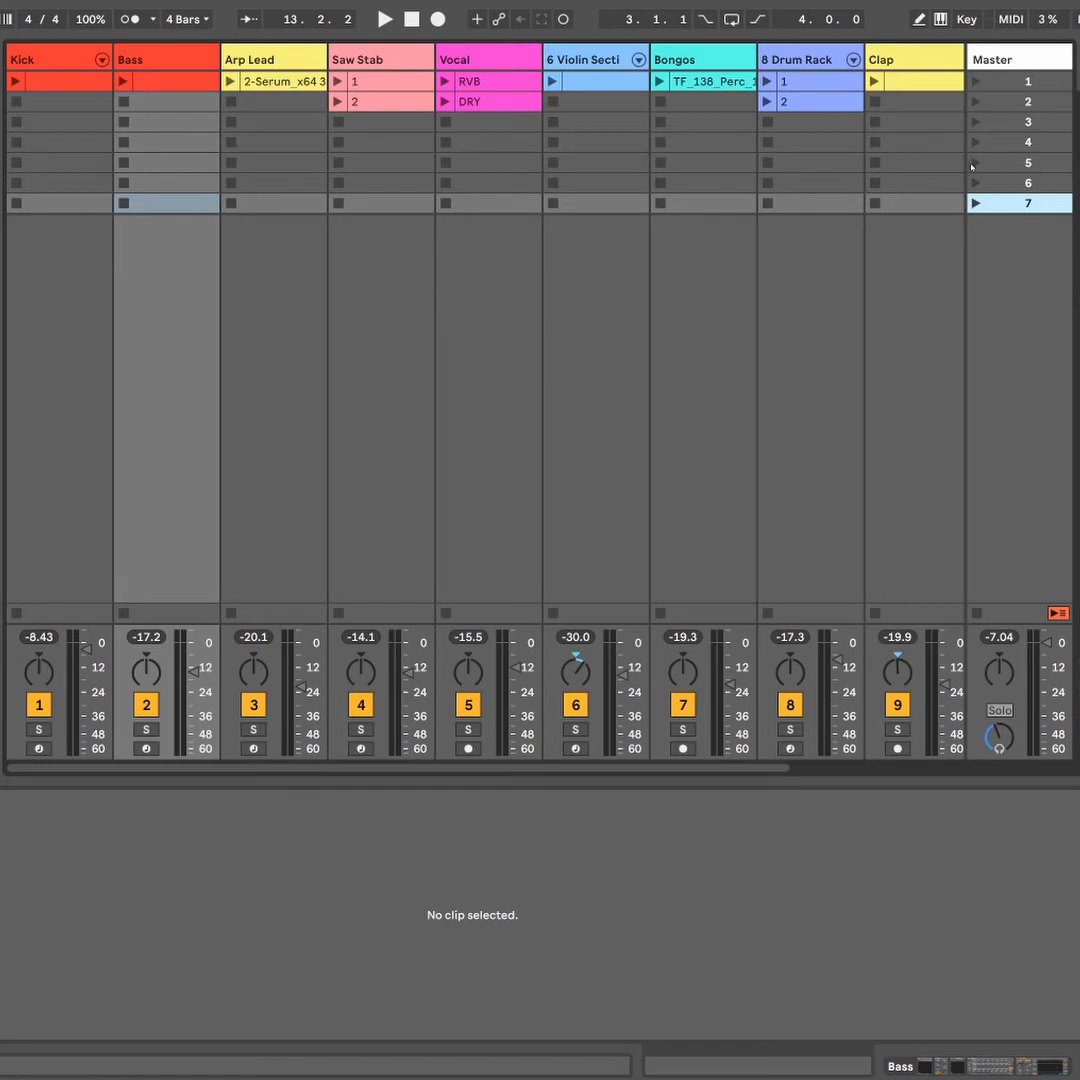
Launch scene 1, stop playback, and deactivate every numbered track except Saw Stab.
{"action": "left_click", "coordinate": [1005, 88]}
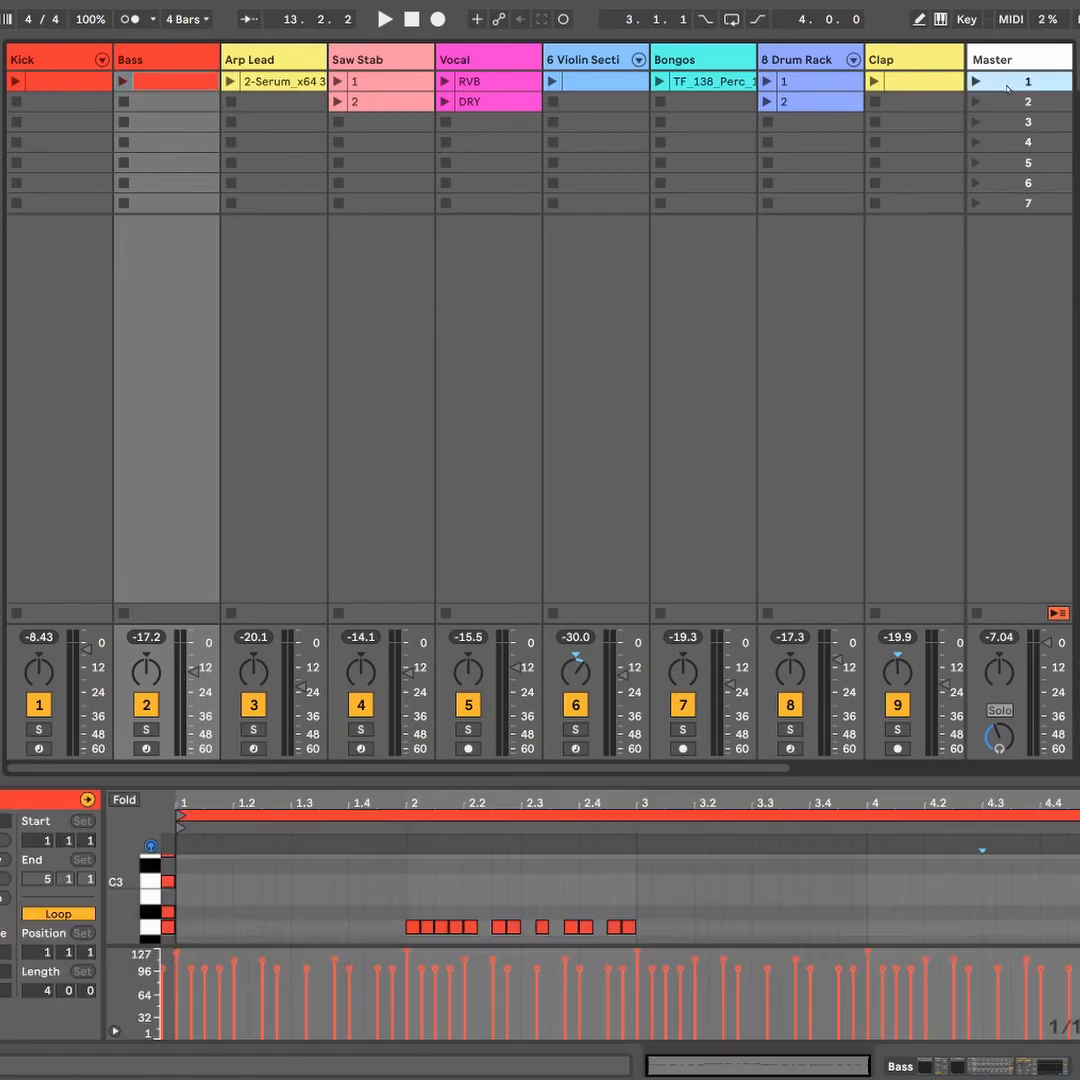
{"action": "left_click", "coordinate": [975, 84]}
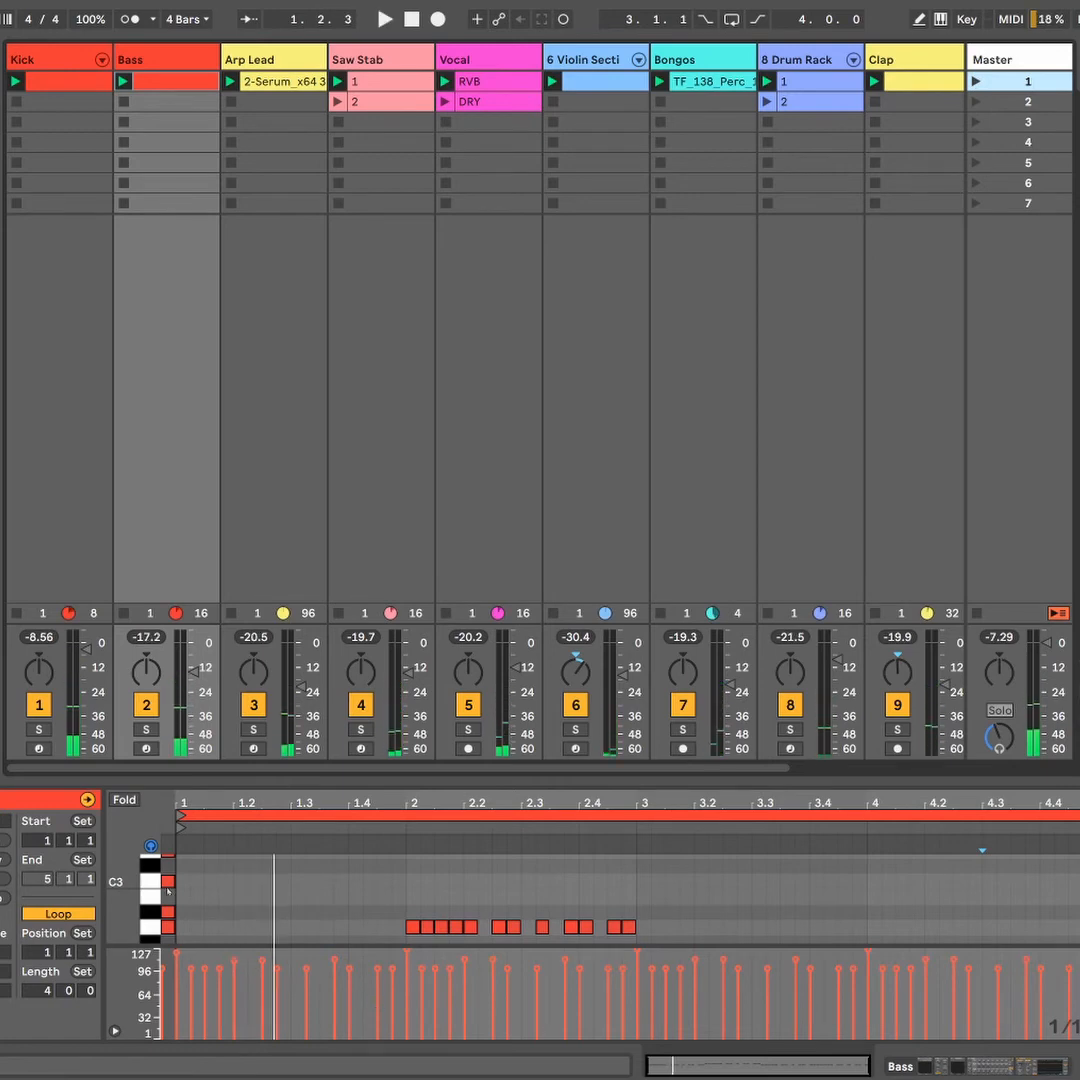
{"action": "left_click", "coordinate": [39, 705]}
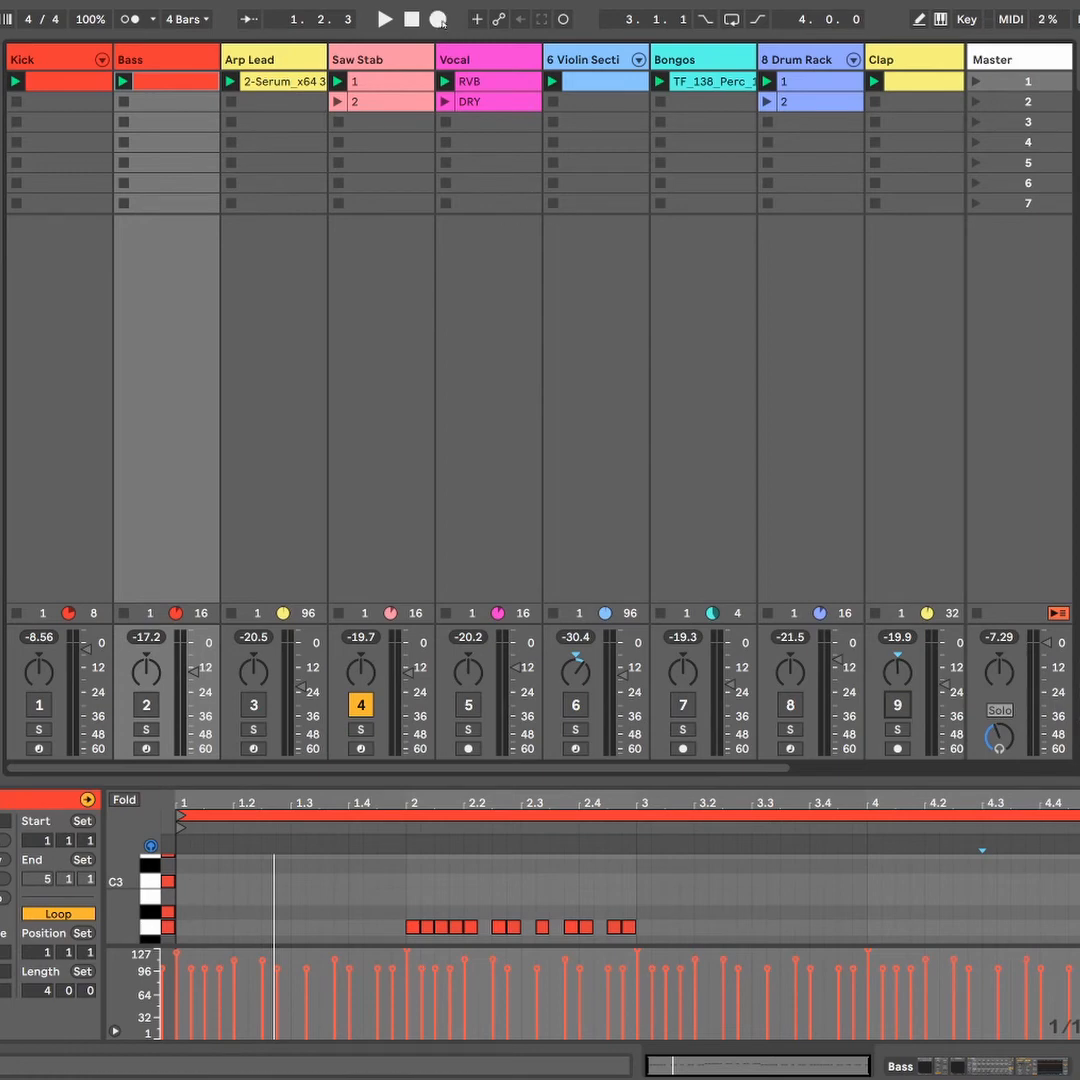
Start arrangement recording and bring in Vocal, Arp Lead, Bongos, Clap, Drum Rack, Kick and Bass by activating their tracks one after another.
{"action": "left_click", "coordinate": [439, 20]}
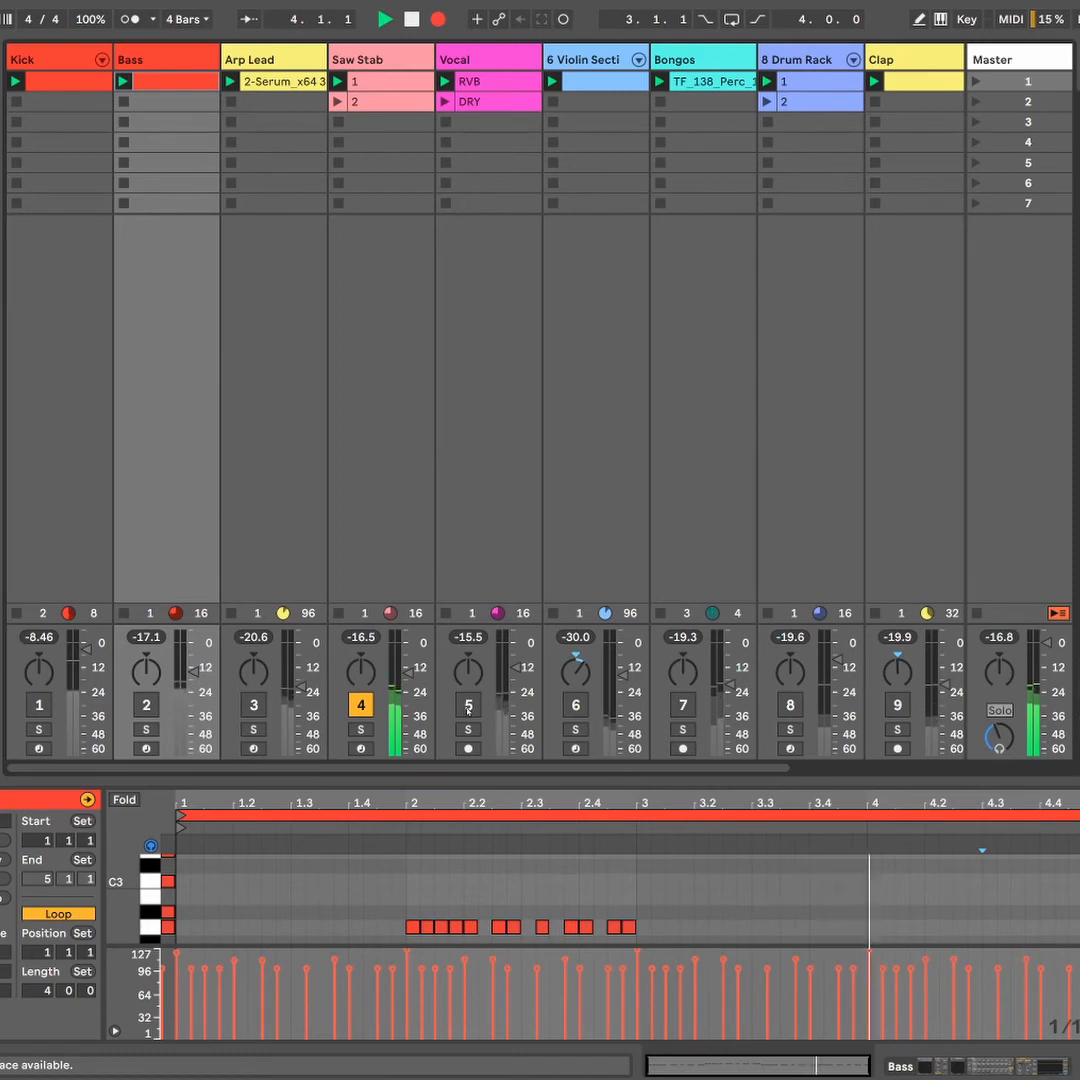
{"action": "left_click", "coordinate": [468, 706]}
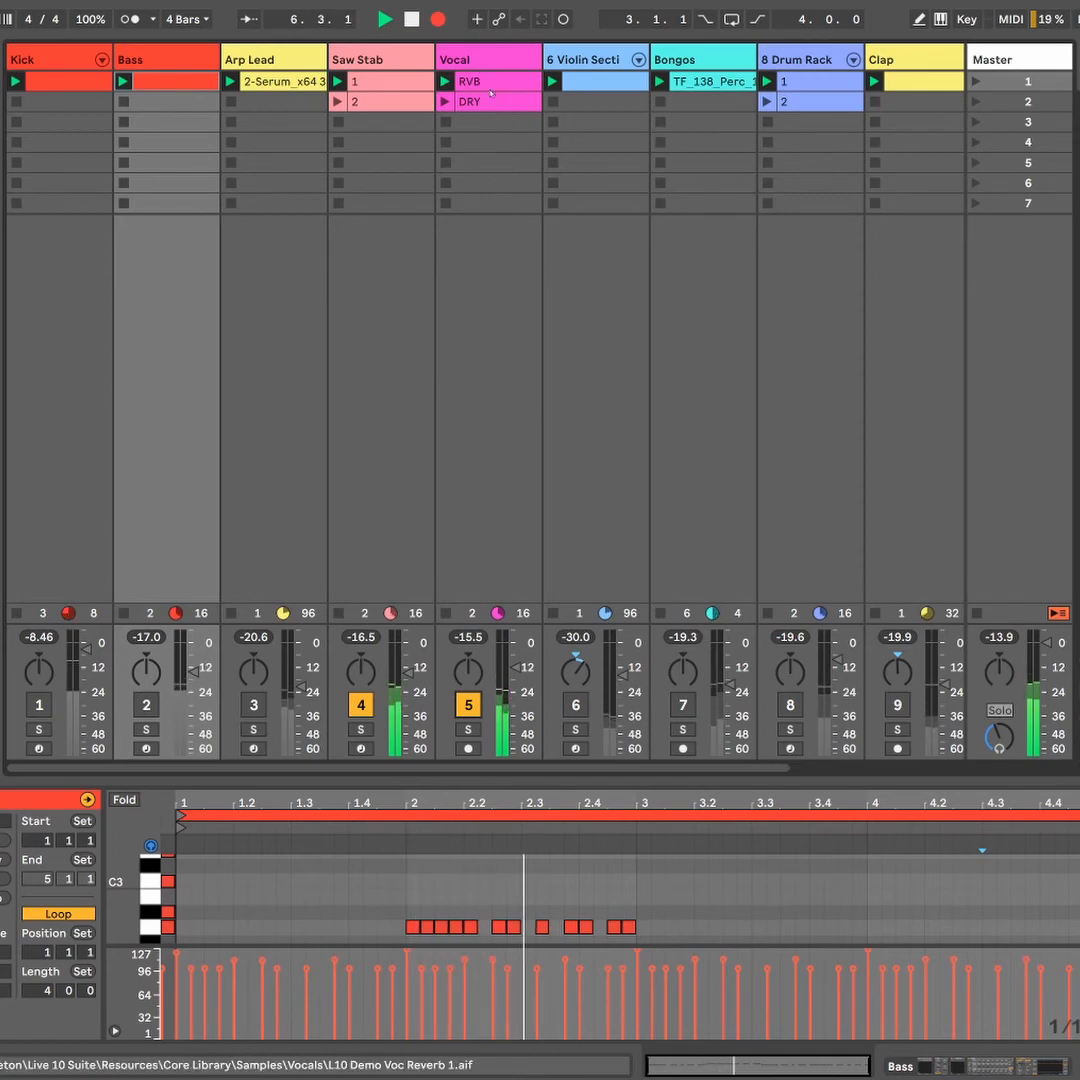
{"action": "left_click", "coordinate": [254, 705]}
{"action": "left_click", "coordinate": [684, 705]}
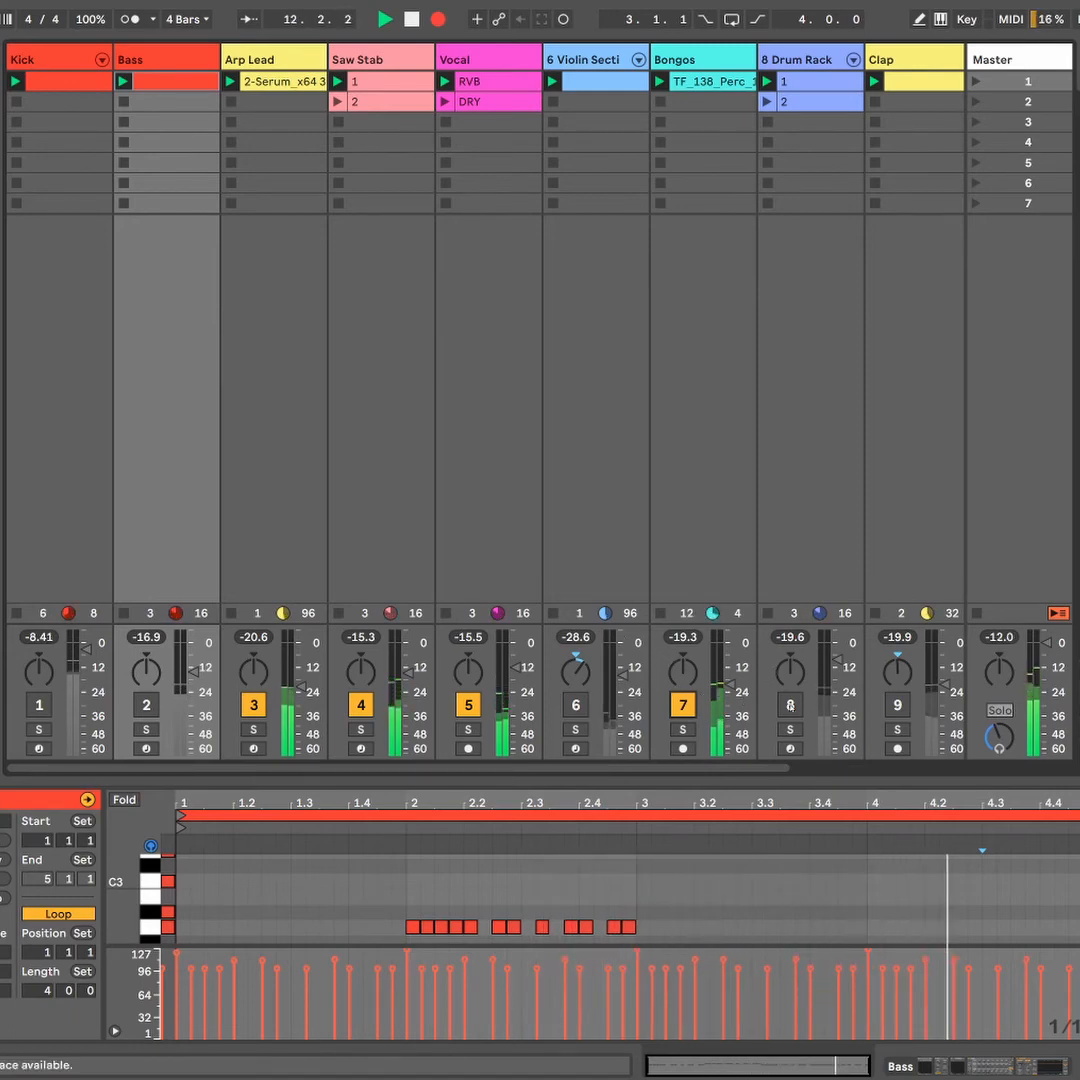
{"action": "left_click", "coordinate": [897, 705]}
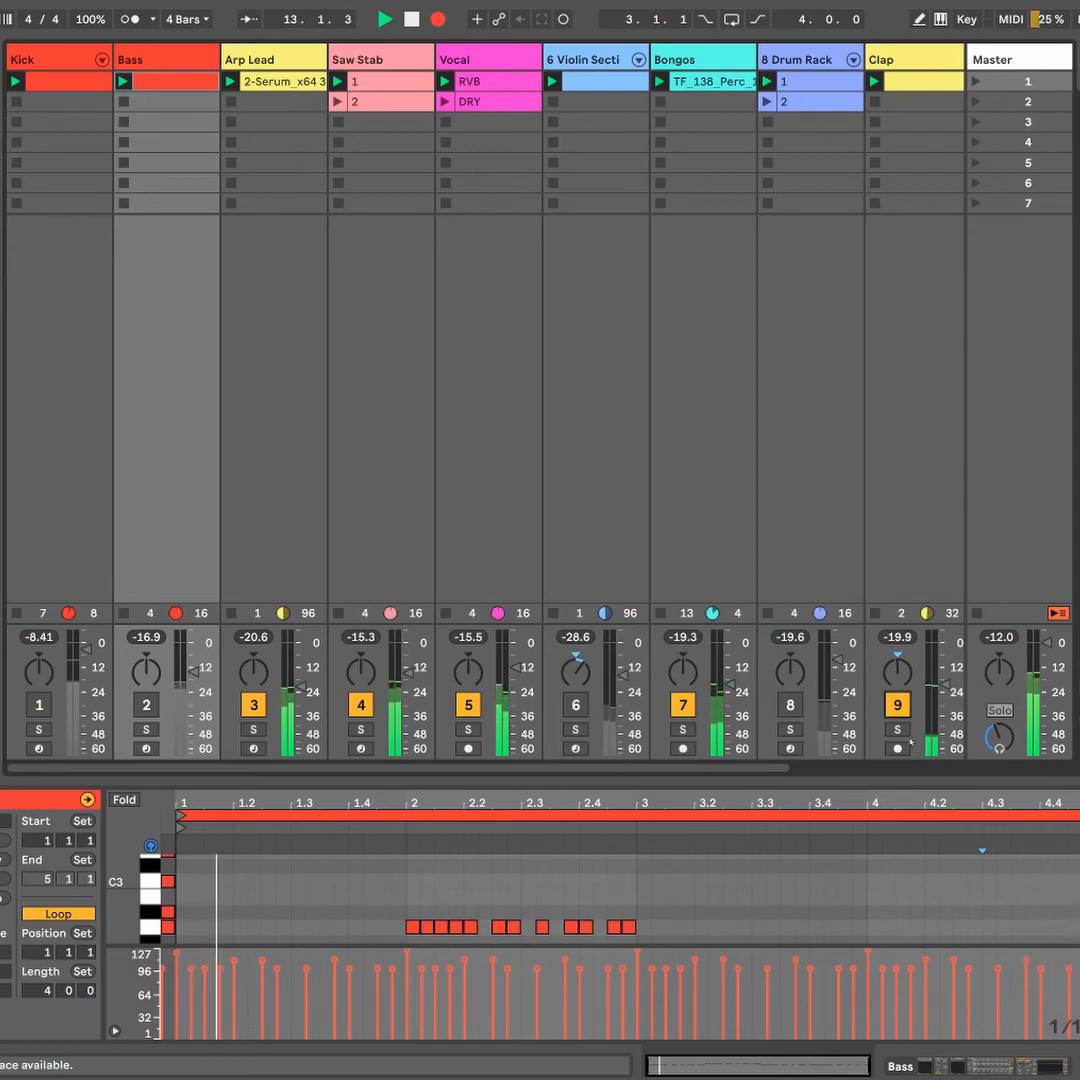
{"action": "left_click", "coordinate": [790, 705]}
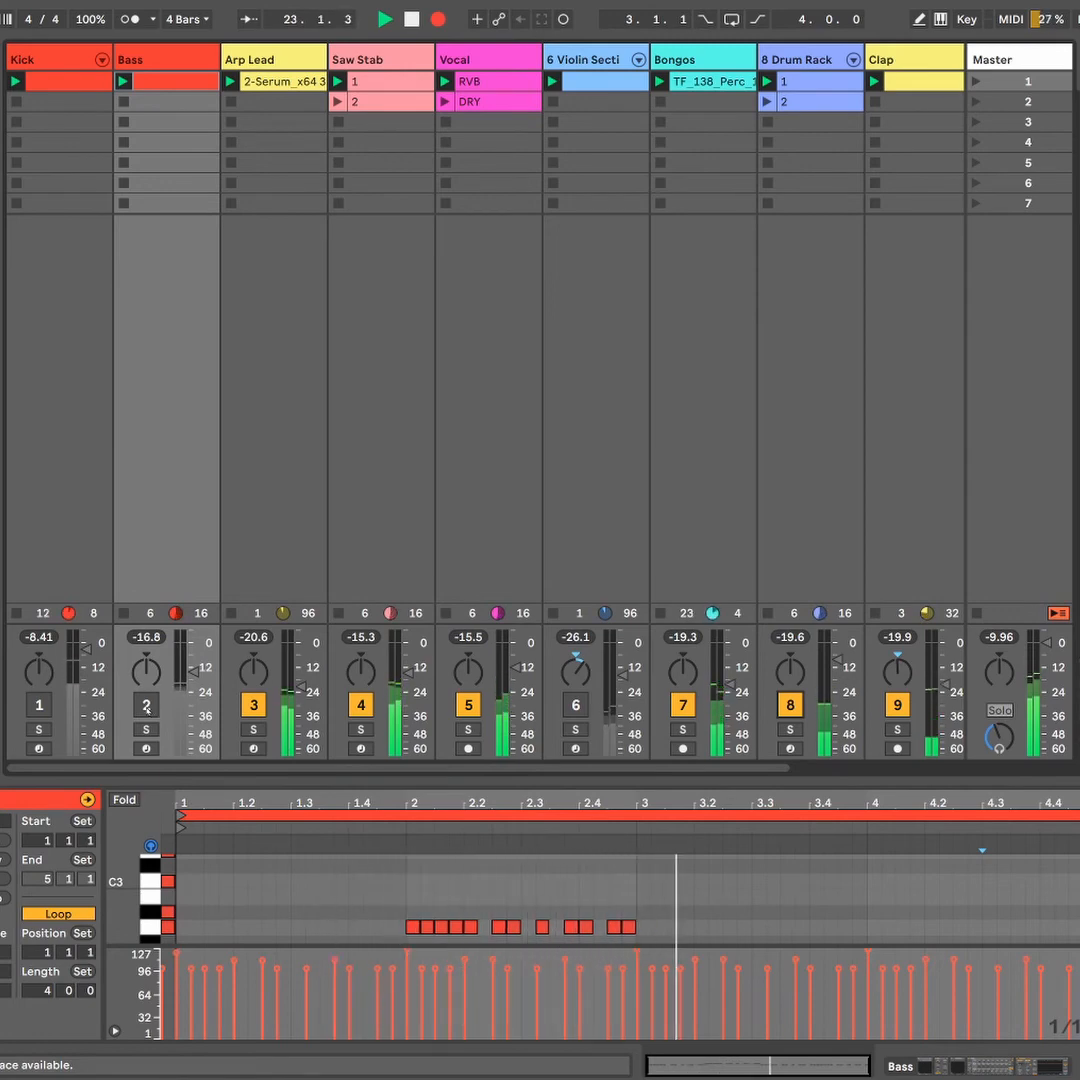
{"action": "key", "text": "F1"}
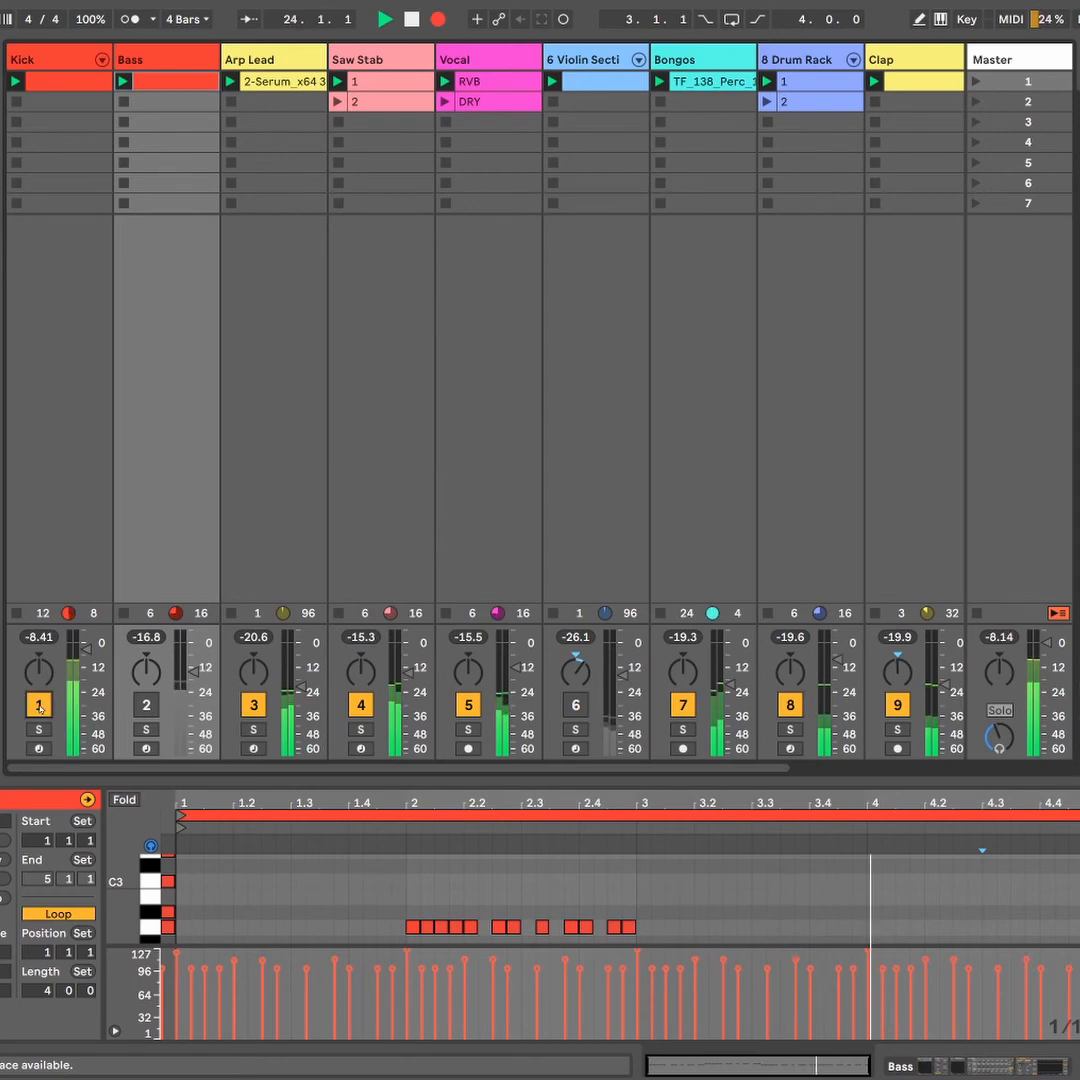
{"action": "left_click", "coordinate": [146, 705]}
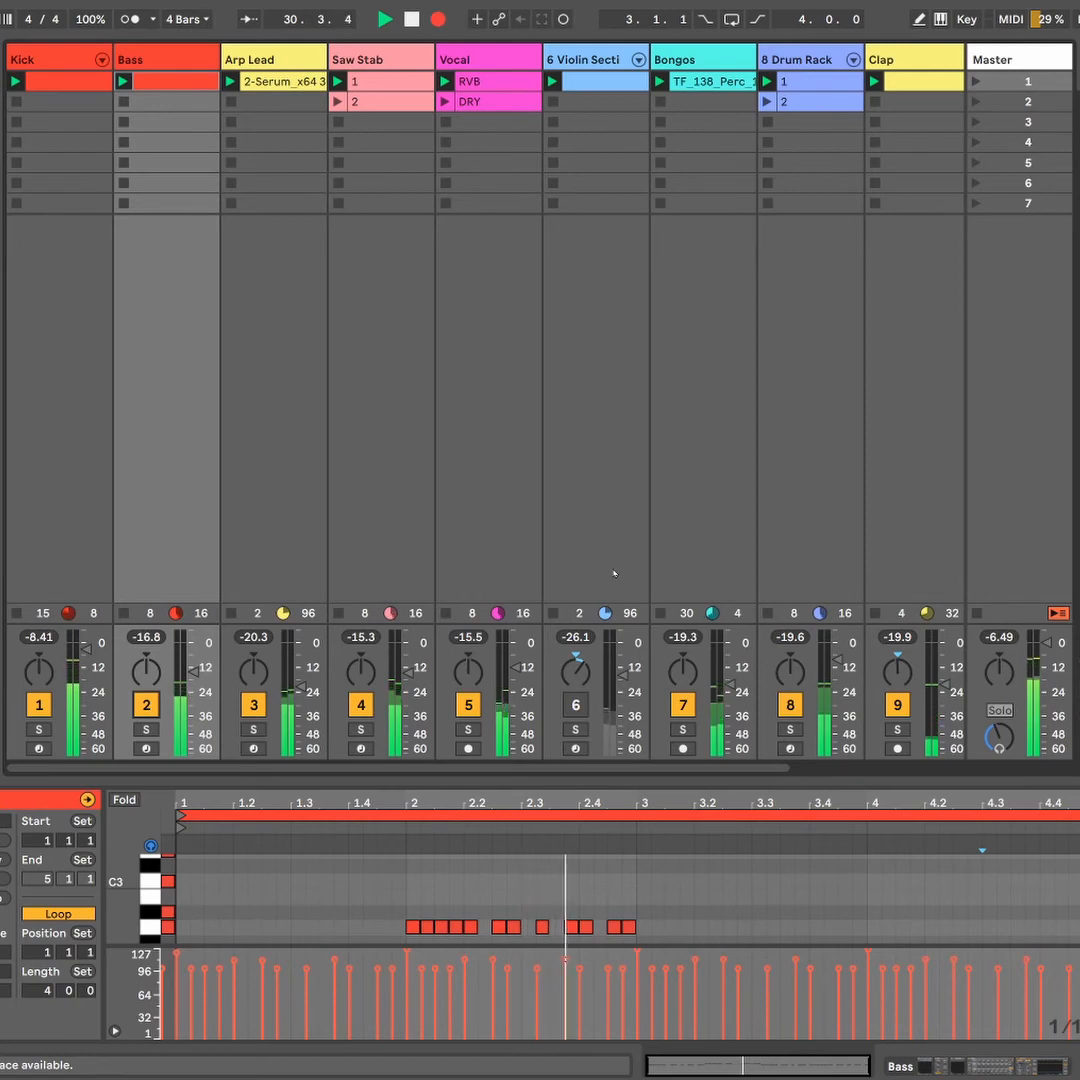
Record a breakdown with Kick and Bass muted and the Violin Section added, bring Kick and Bass back, and stop recording.
{"action": "left_click", "coordinate": [147, 705]}
{"action": "left_click", "coordinate": [39, 705]}
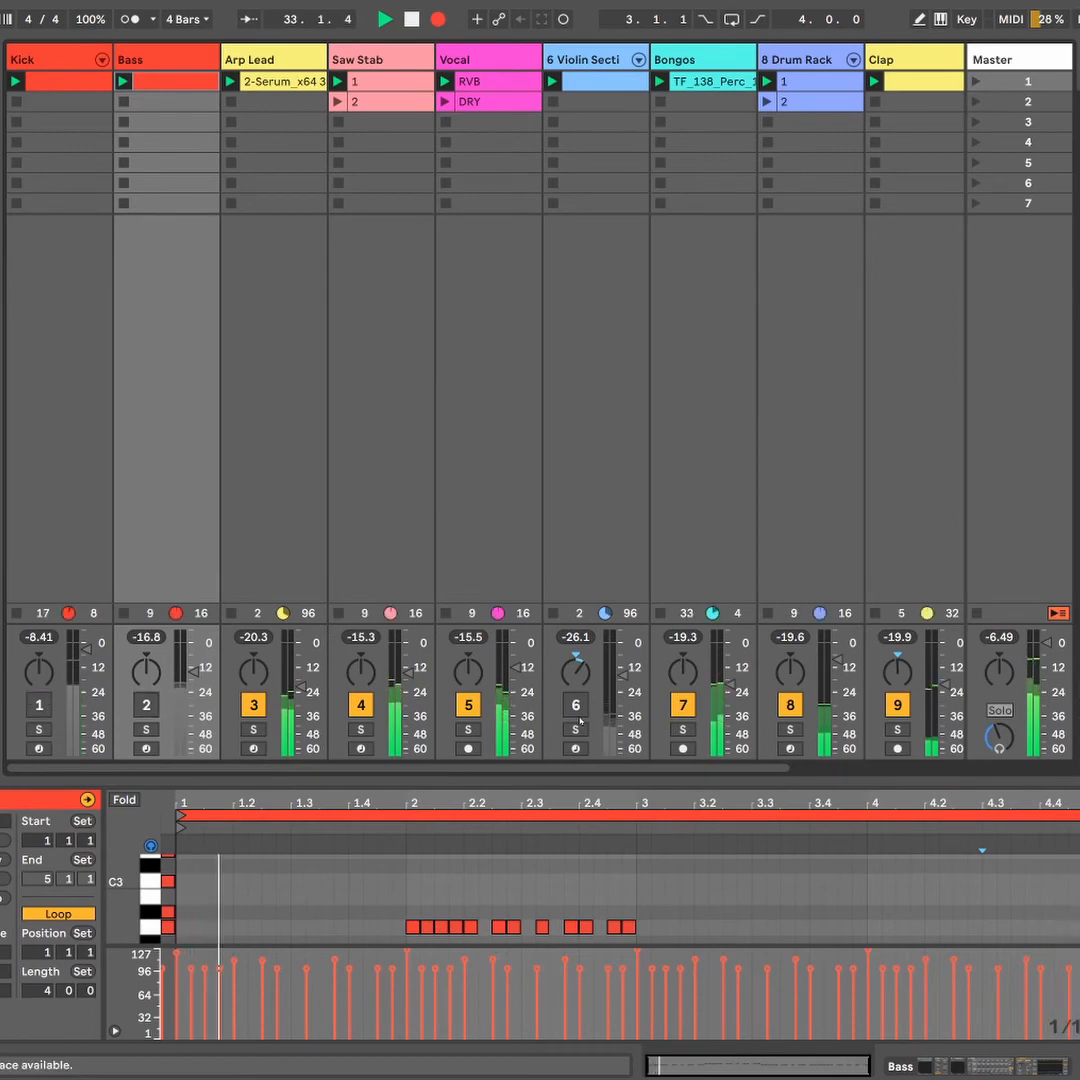
{"action": "left_click", "coordinate": [576, 705]}
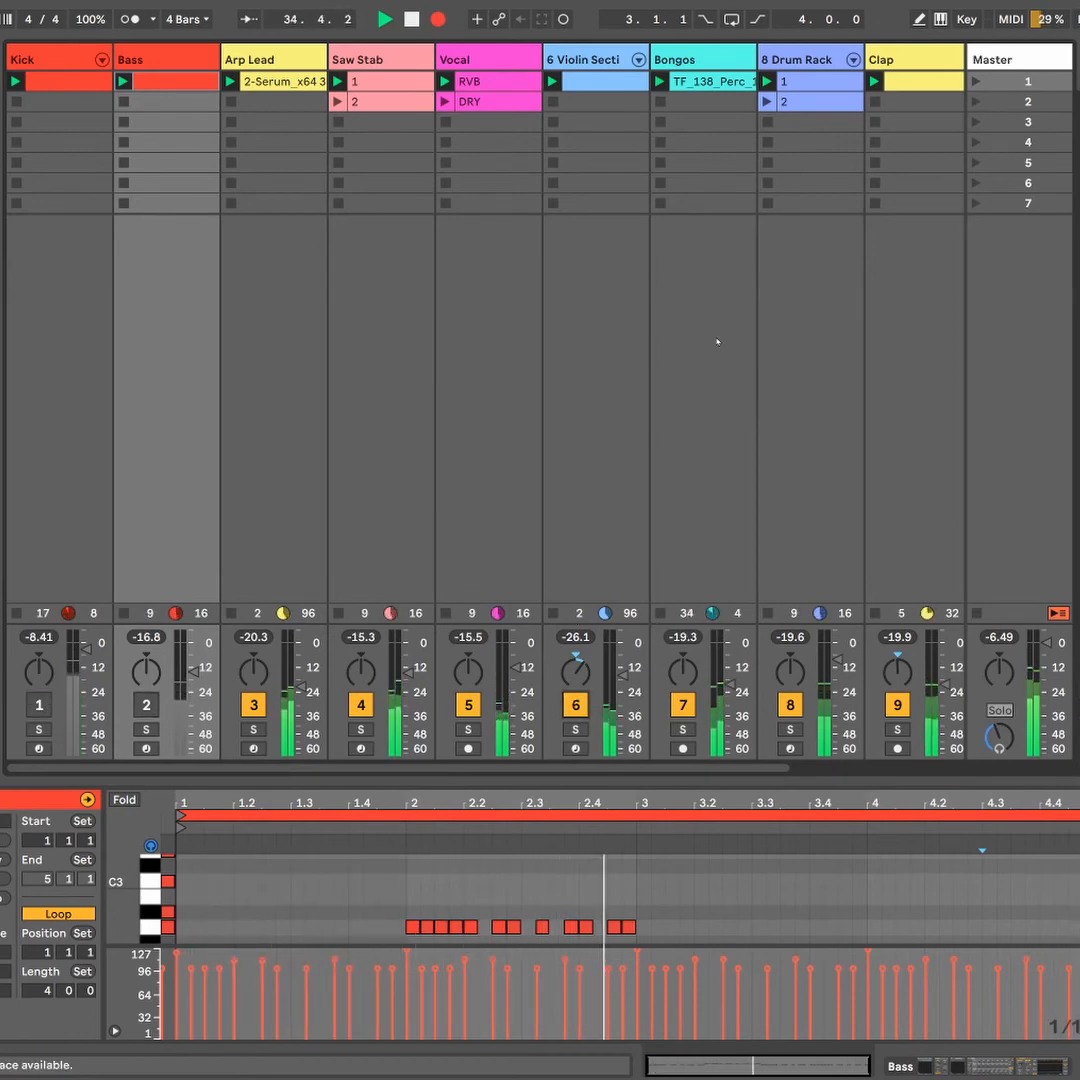
{"action": "left_click", "coordinate": [610, 86]}
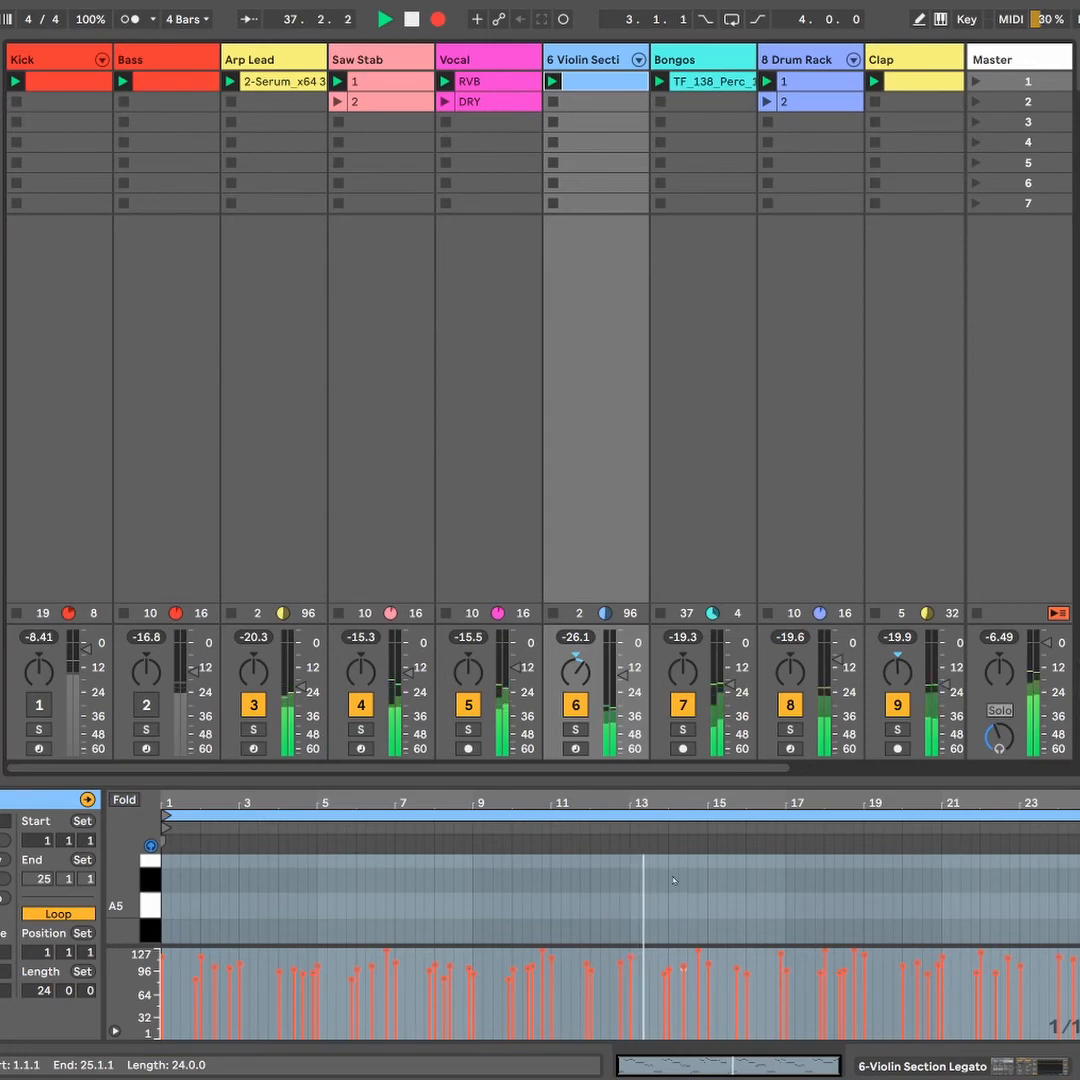
{"action": "left_click", "coordinate": [40, 705]}
{"action": "left_click", "coordinate": [146, 705]}
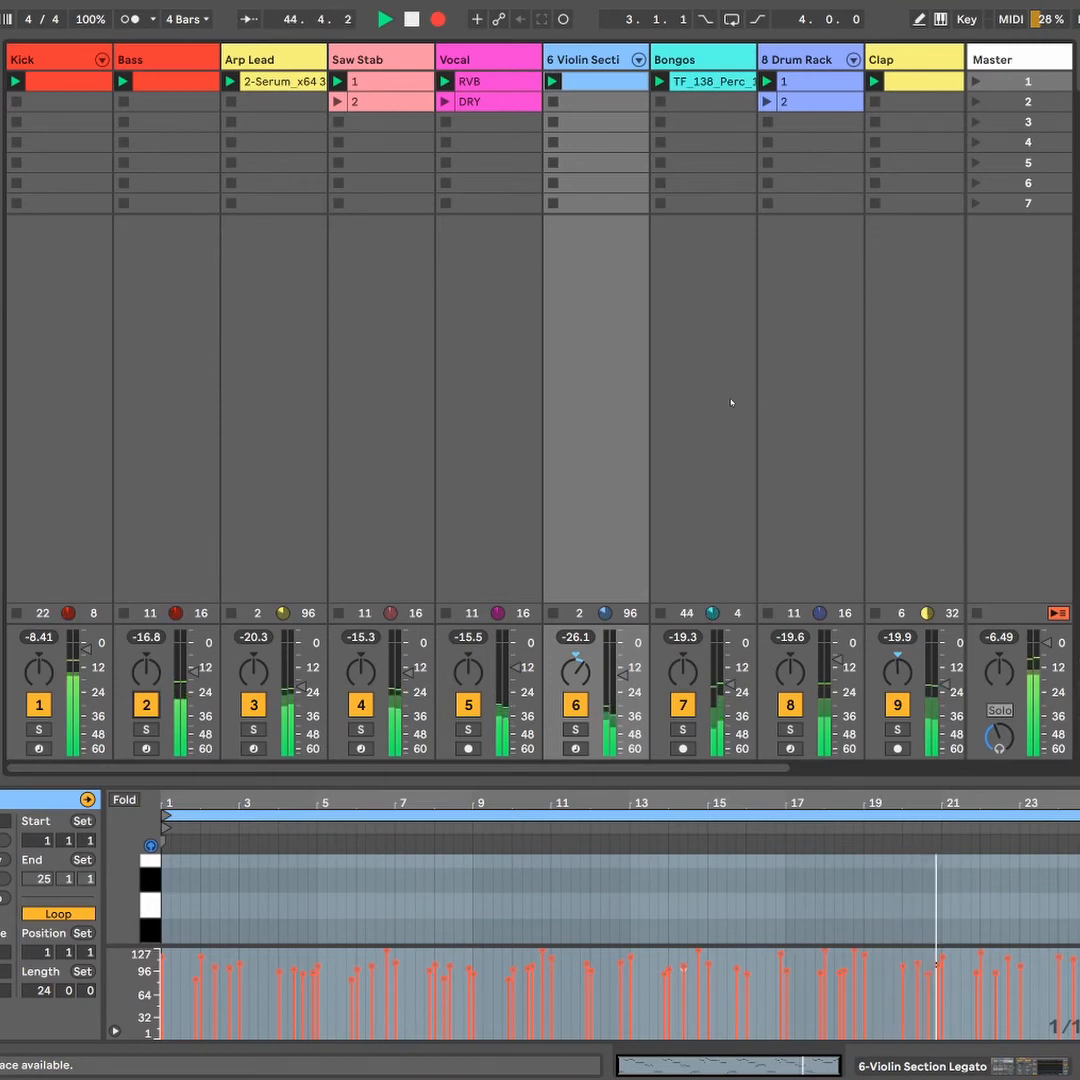
{"action": "key", "text": "space"}
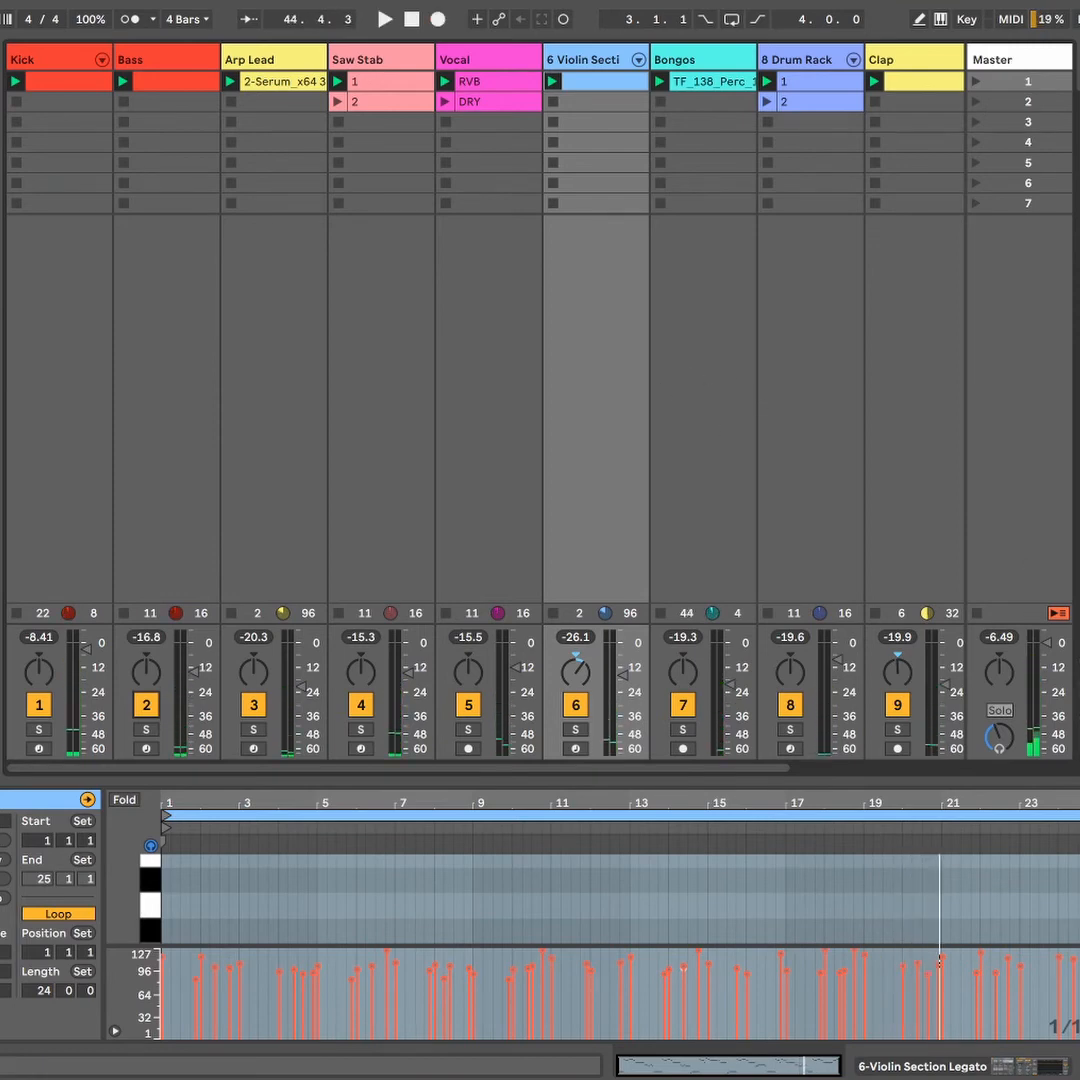
Show the recorded take in Arrangement View, re-enable arrangement playback, and look over the tracks' Speaker On automation.
{"action": "key", "text": "Tab"}
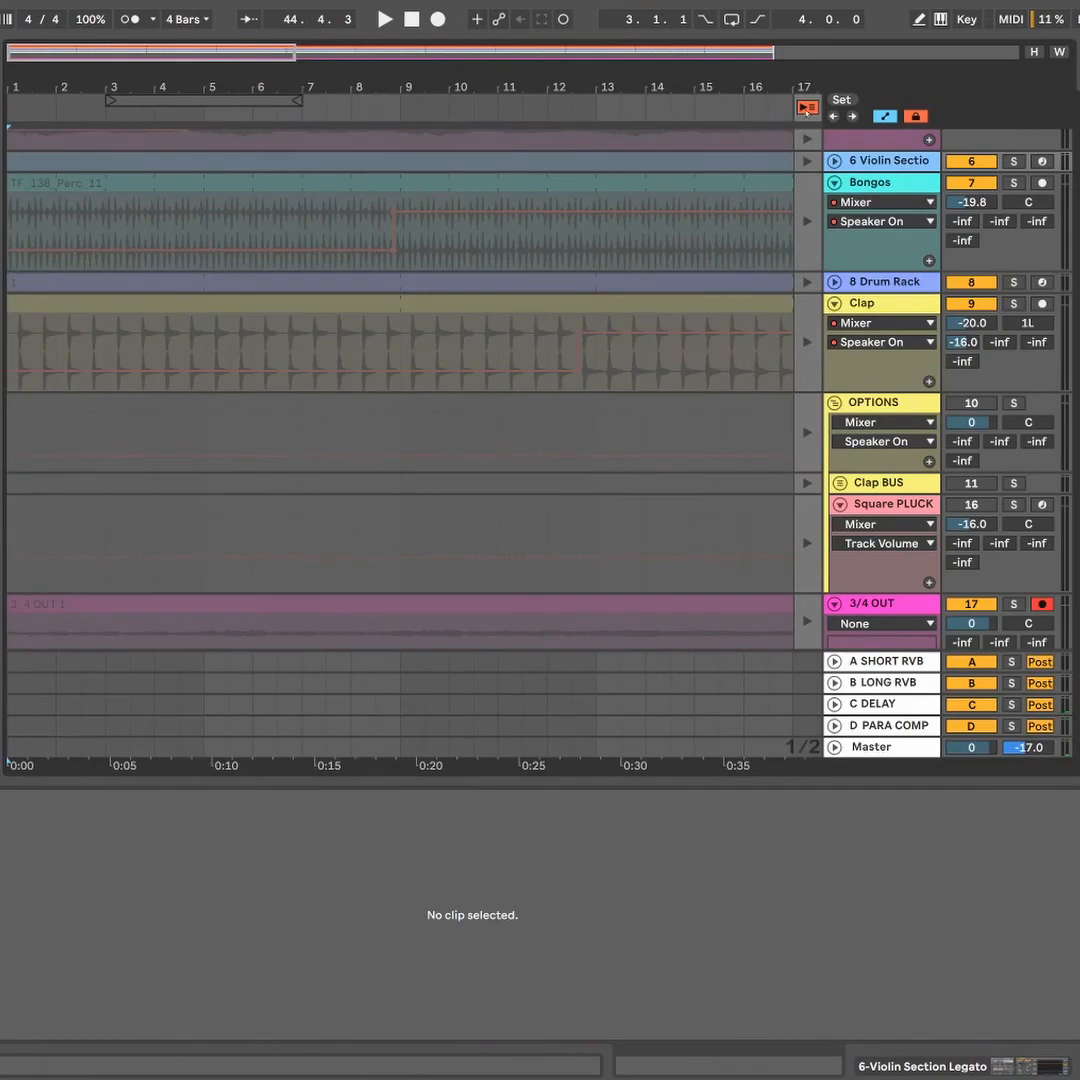
{"action": "left_click", "coordinate": [806, 107]}
{"action": "key", "text": "w"}
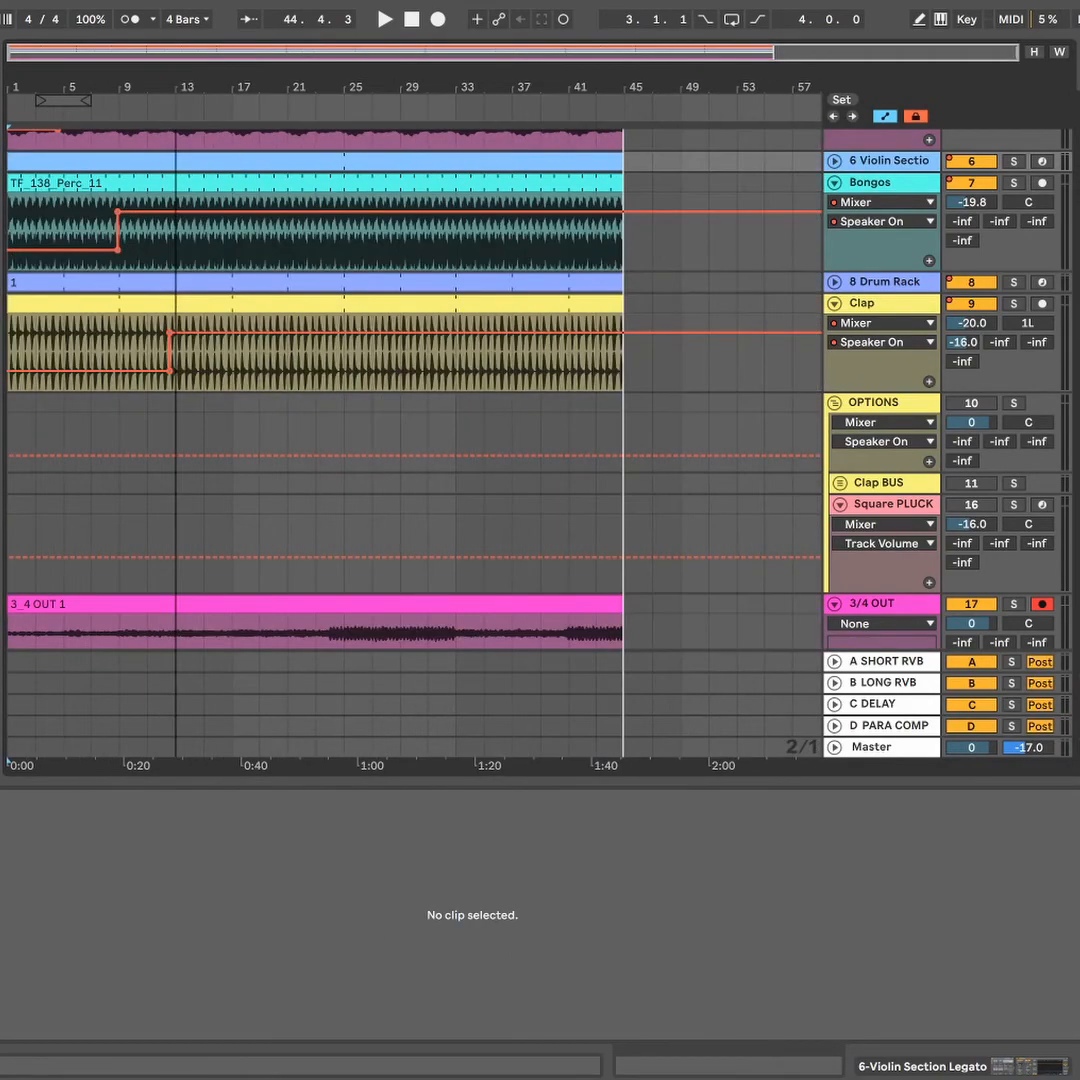
{"action": "scroll", "coordinate": [186, 452], "scroll_direction": "up", "scroll_amount": 3}
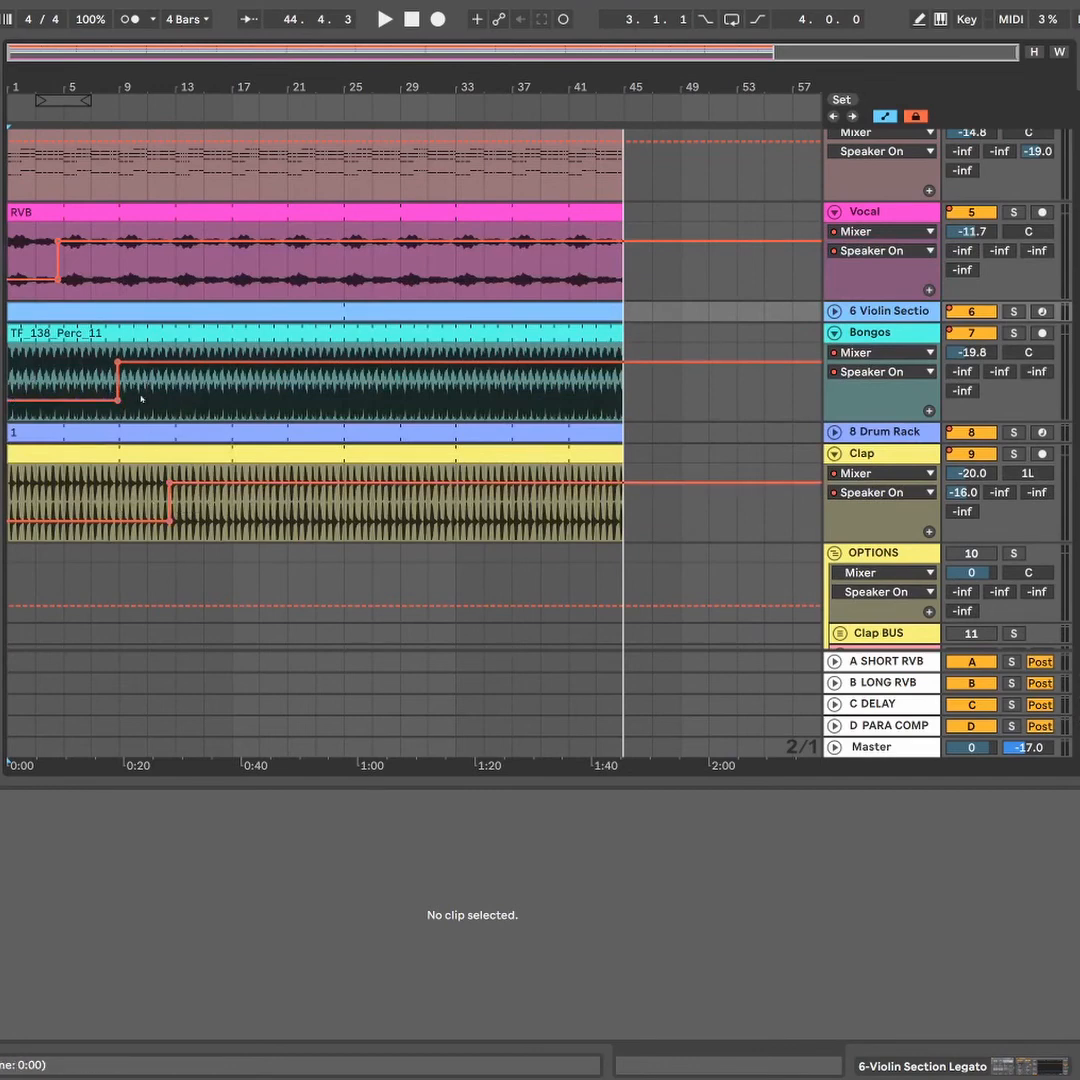
{"action": "right_click", "coordinate": [128, 365]}
{"action": "key", "text": "Escape"}
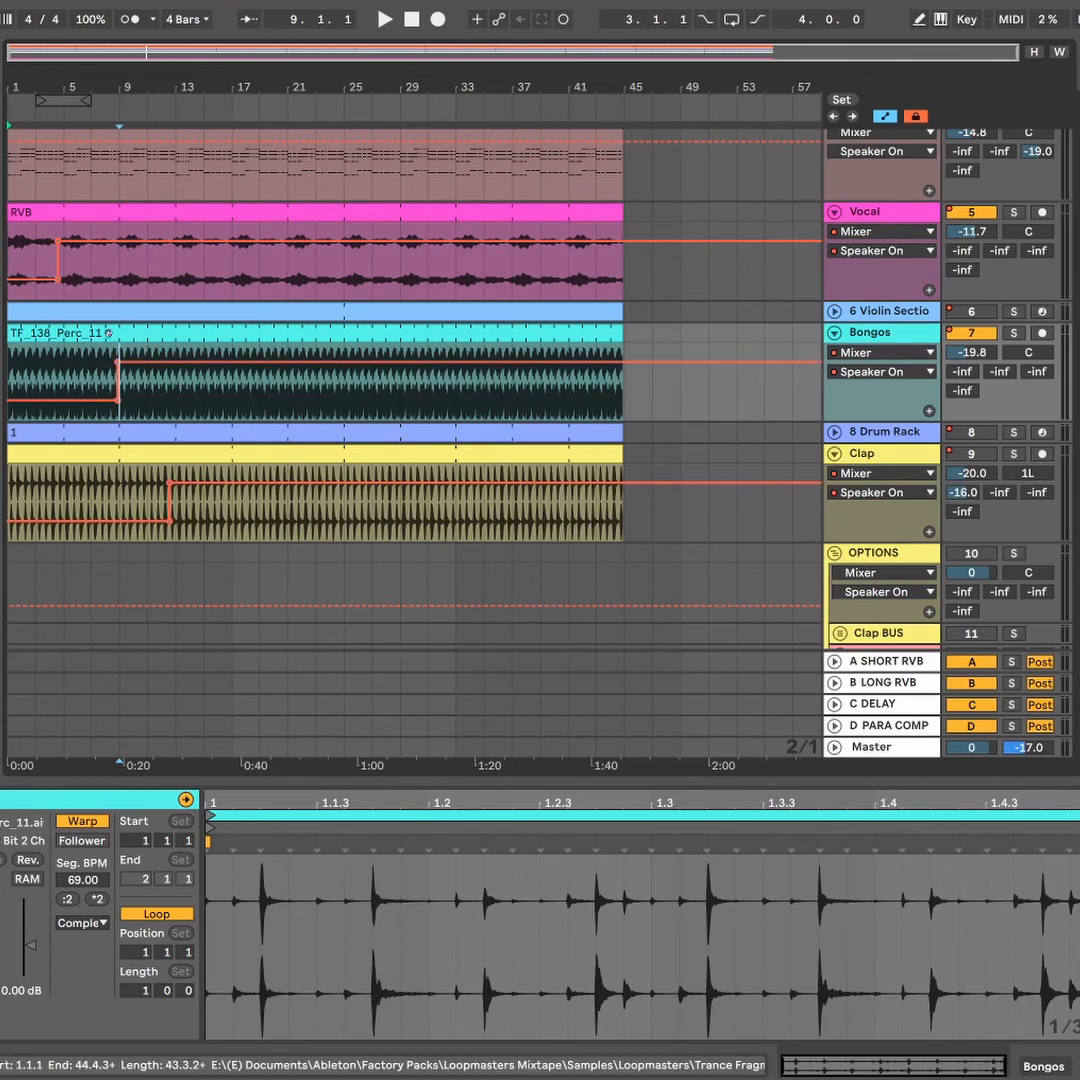
{"action": "scroll", "coordinate": [140, 387], "scroll_direction": "up", "scroll_amount": 5}
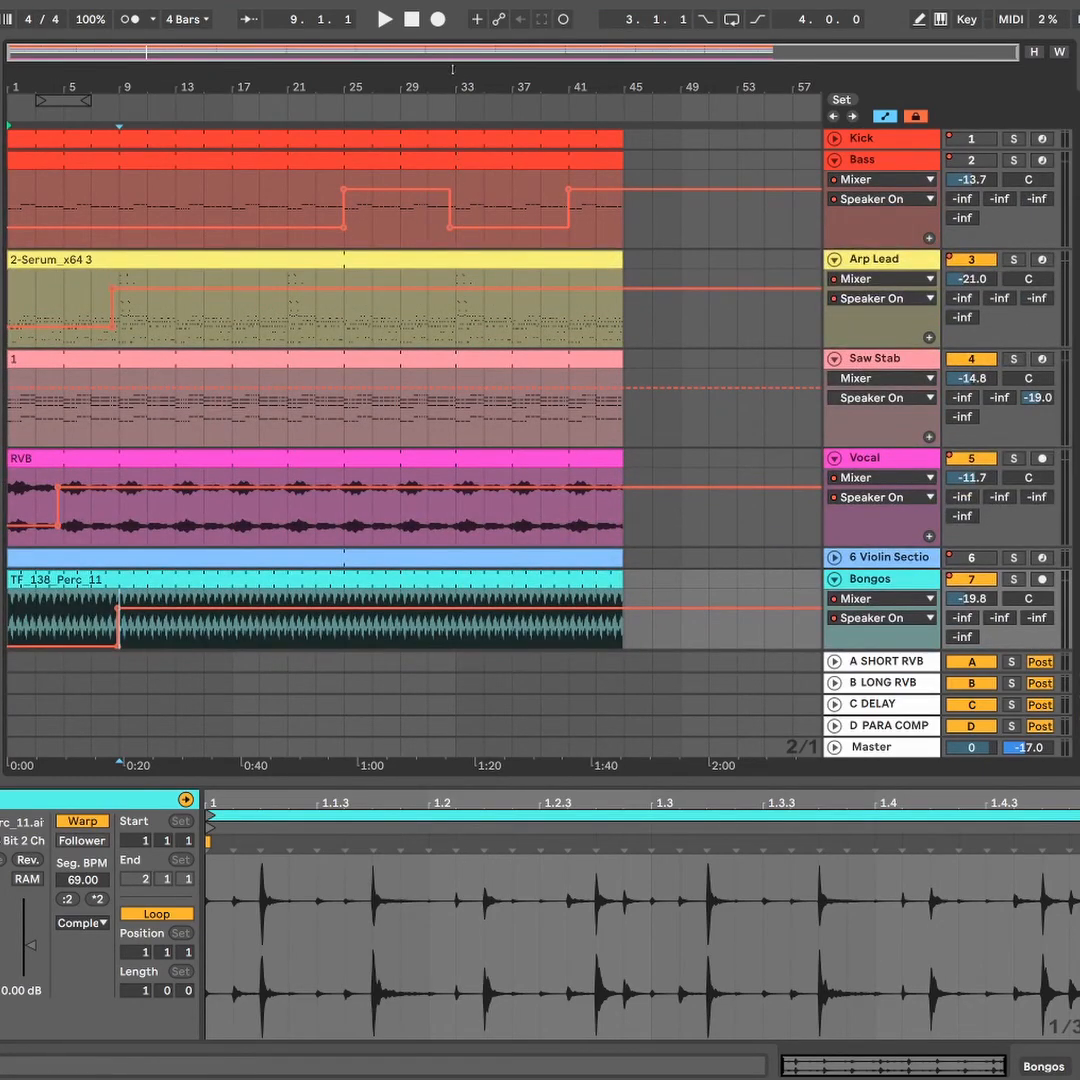
Align the Arp Lead and Bongos Speaker On automation steps exactly to bar 9.
{"action": "left_click", "coordinate": [451, 117]}
{"action": "mouse_move", "coordinate": [451, 88]}
{"action": "left_mouse_down"}
{"action": "mouse_move", "coordinate": [451, 180]}
{"action": "mouse_move", "coordinate": [451, 88]}
{"action": "left_mouse_up"}
{"action": "left_click_drag", "start_coordinate": [94, 86], "coordinate": [83, 170]}
{"action": "left_click_drag", "start_coordinate": [220, 310], "coordinate": [270, 310]}
{"action": "left_click_drag", "start_coordinate": [258, 620], "coordinate": [270, 626]}
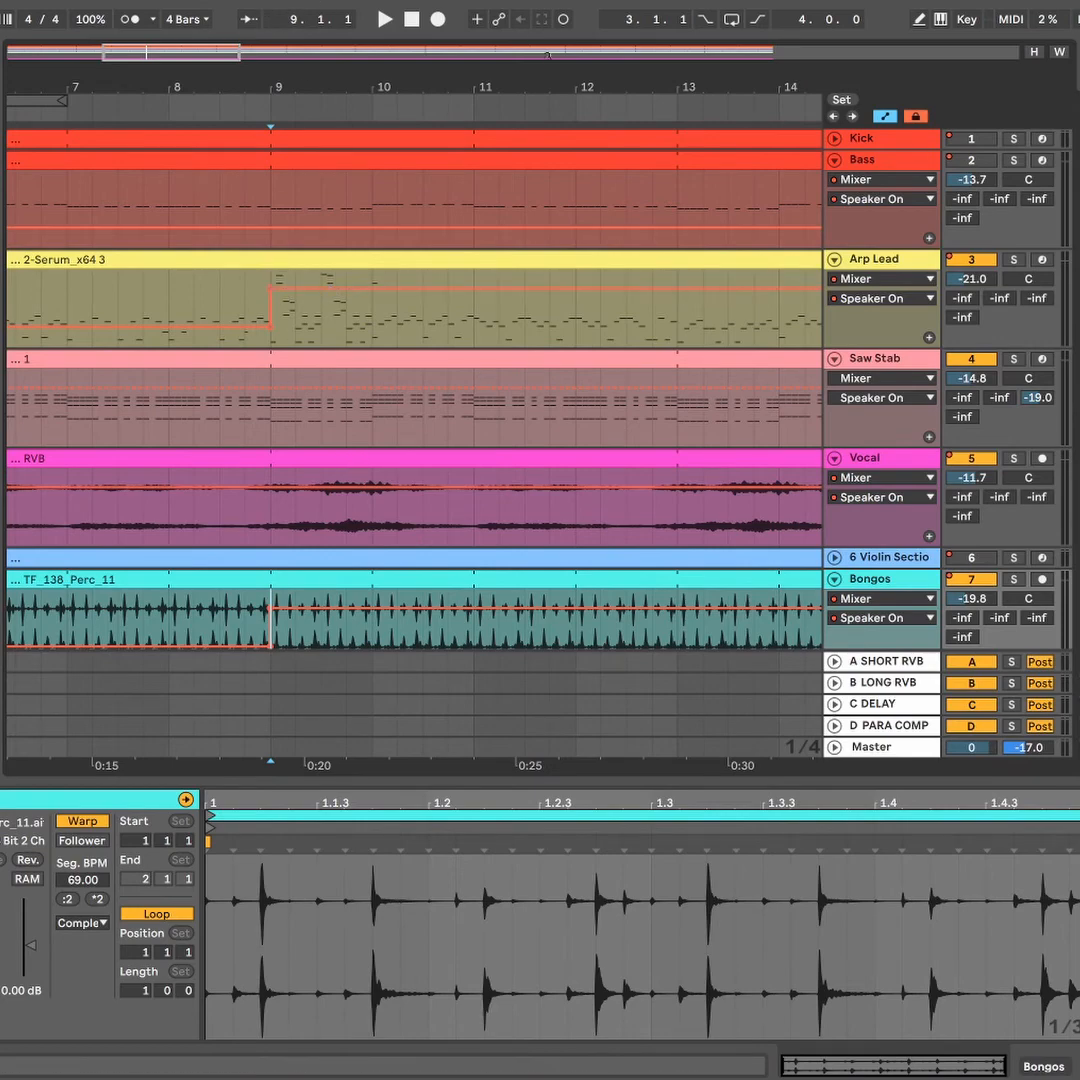
Look over the Vocal Speaker On automation and the full recorded arrangement, and return to Session View.
{"action": "left_click_drag", "start_coordinate": [535, 86], "coordinate": [157, 18]}
{"action": "left_click_drag", "start_coordinate": [41, 80], "coordinate": [41, 150]}
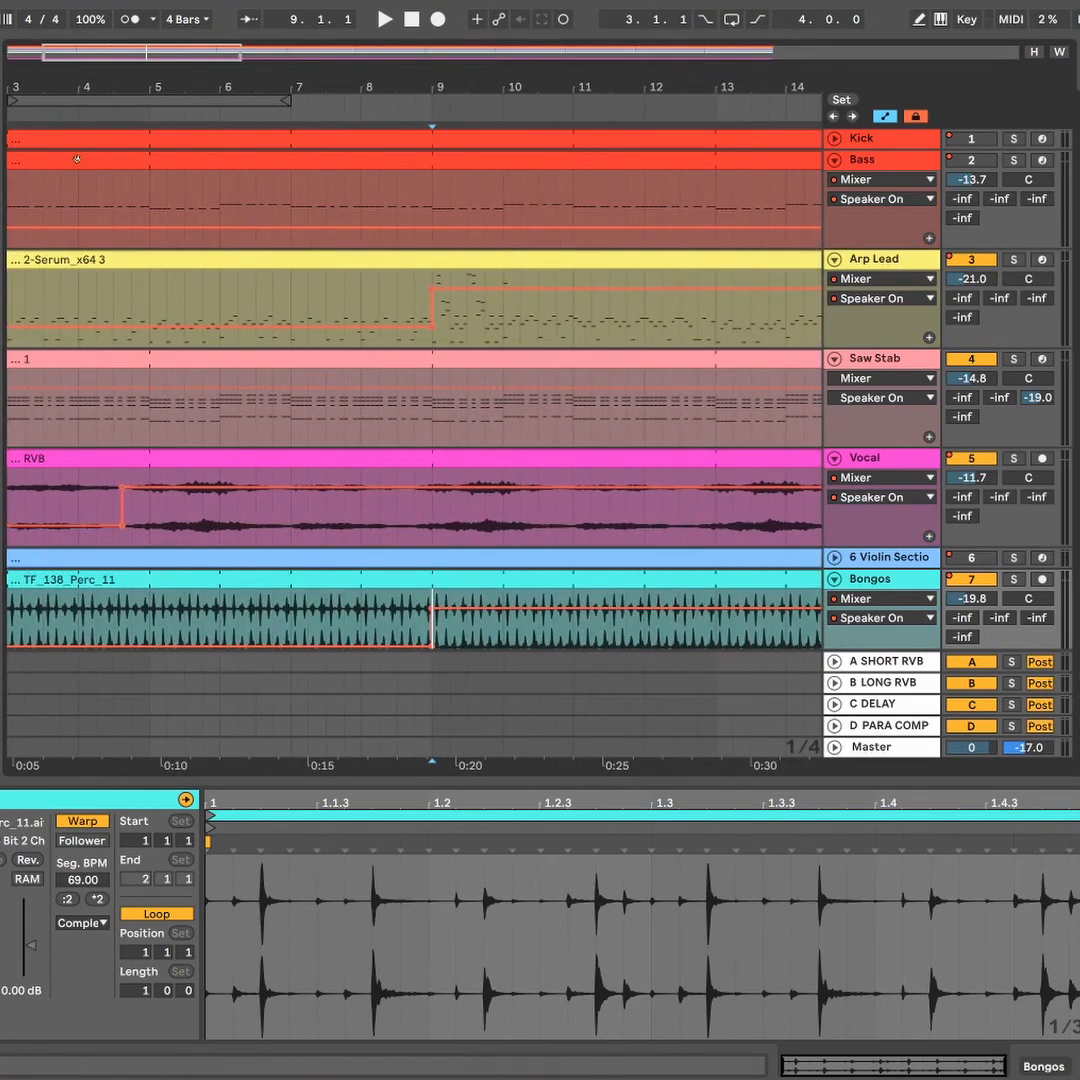
{"action": "left_click", "coordinate": [114, 507]}
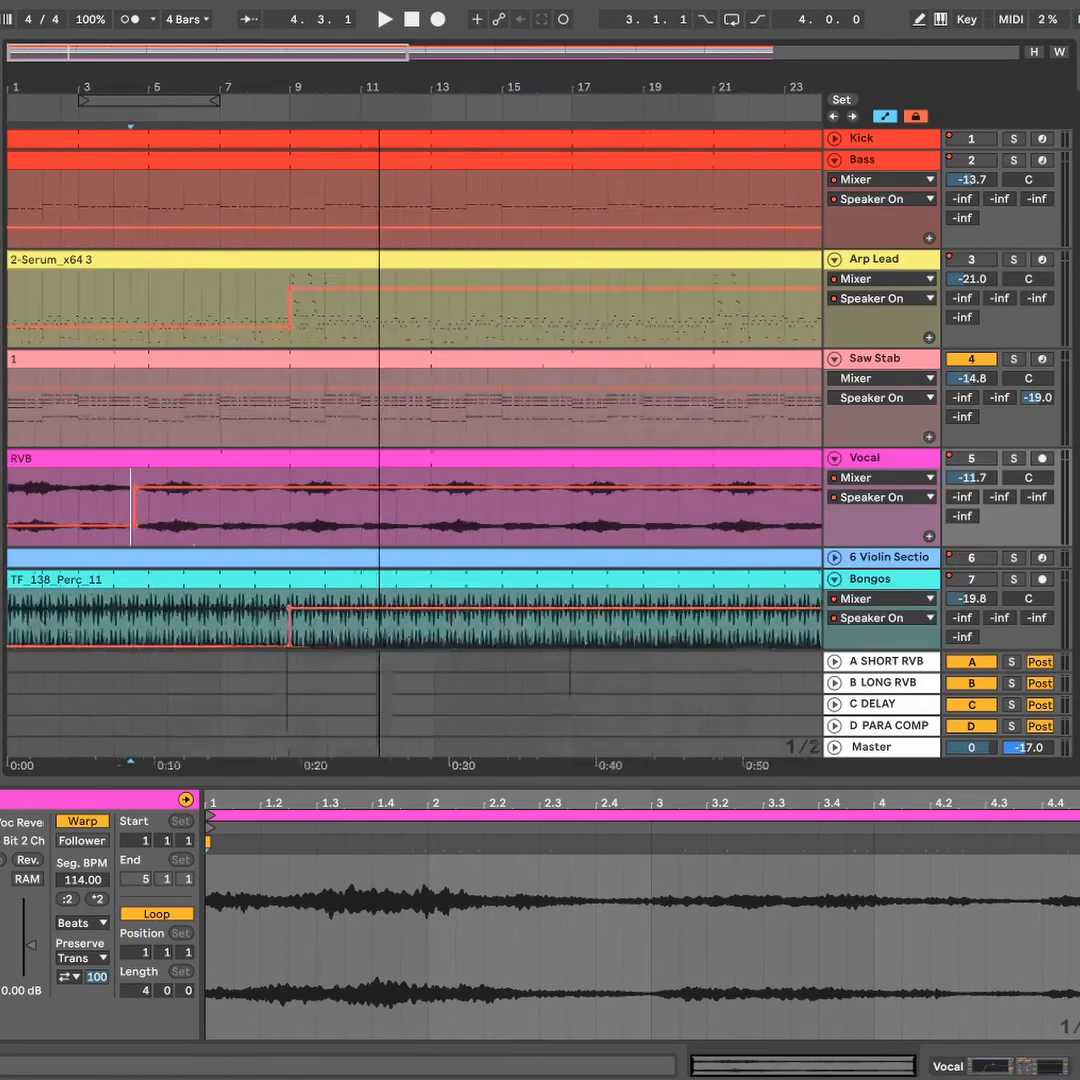
{"action": "left_click_drag", "start_coordinate": [379, 76], "coordinate": [156, 76]}
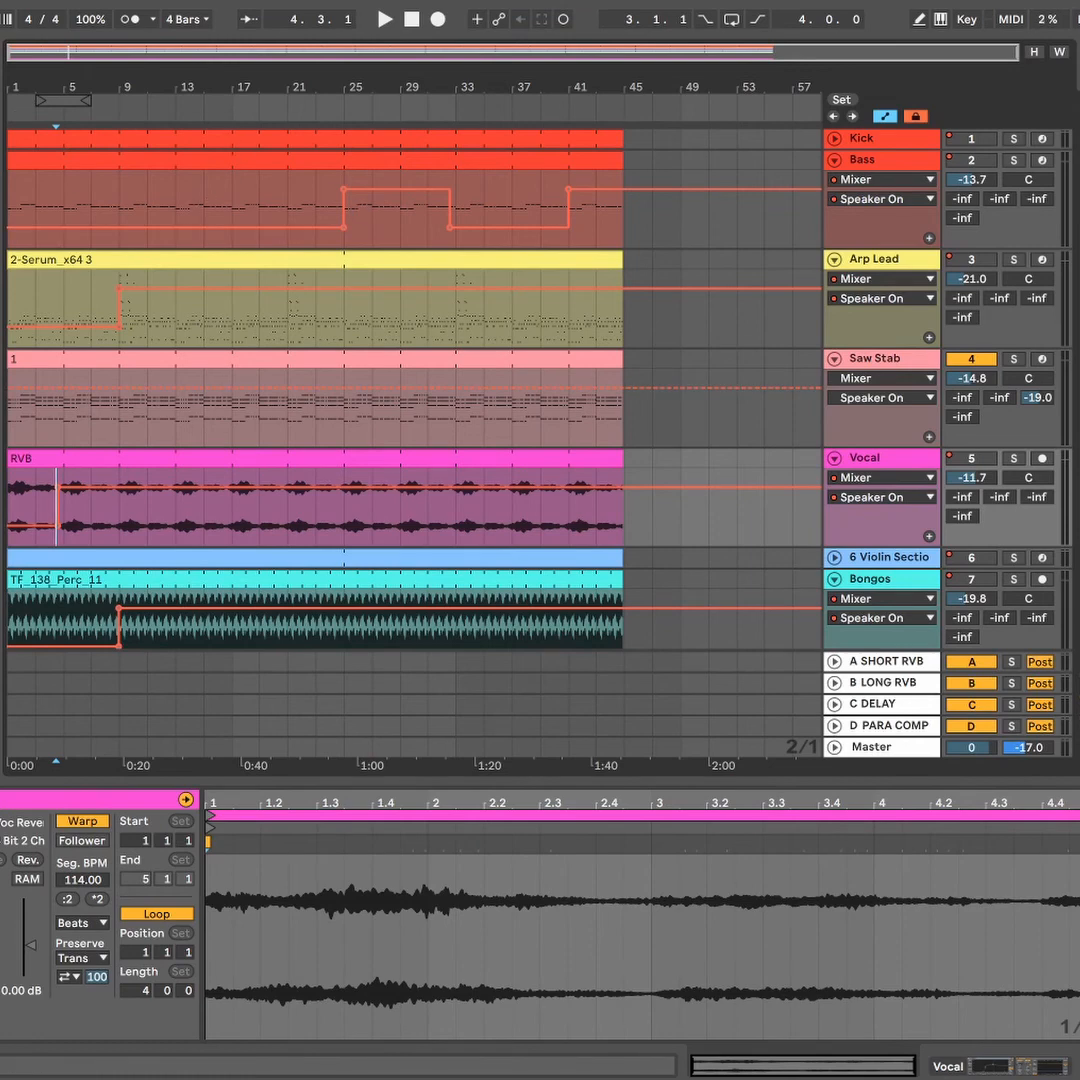
{"action": "key", "text": "Tab"}
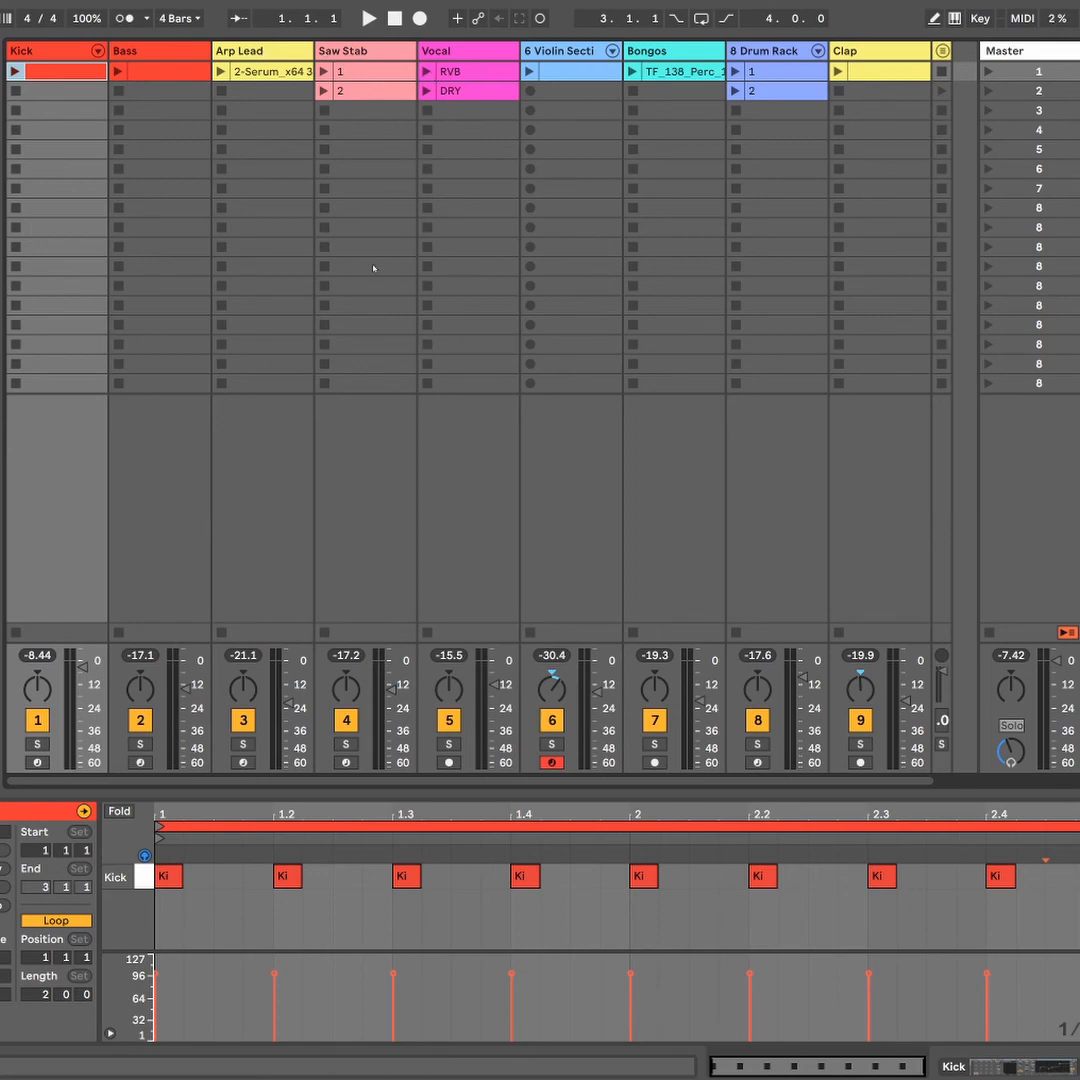
{"action": "left_click", "coordinate": [257, 173]}
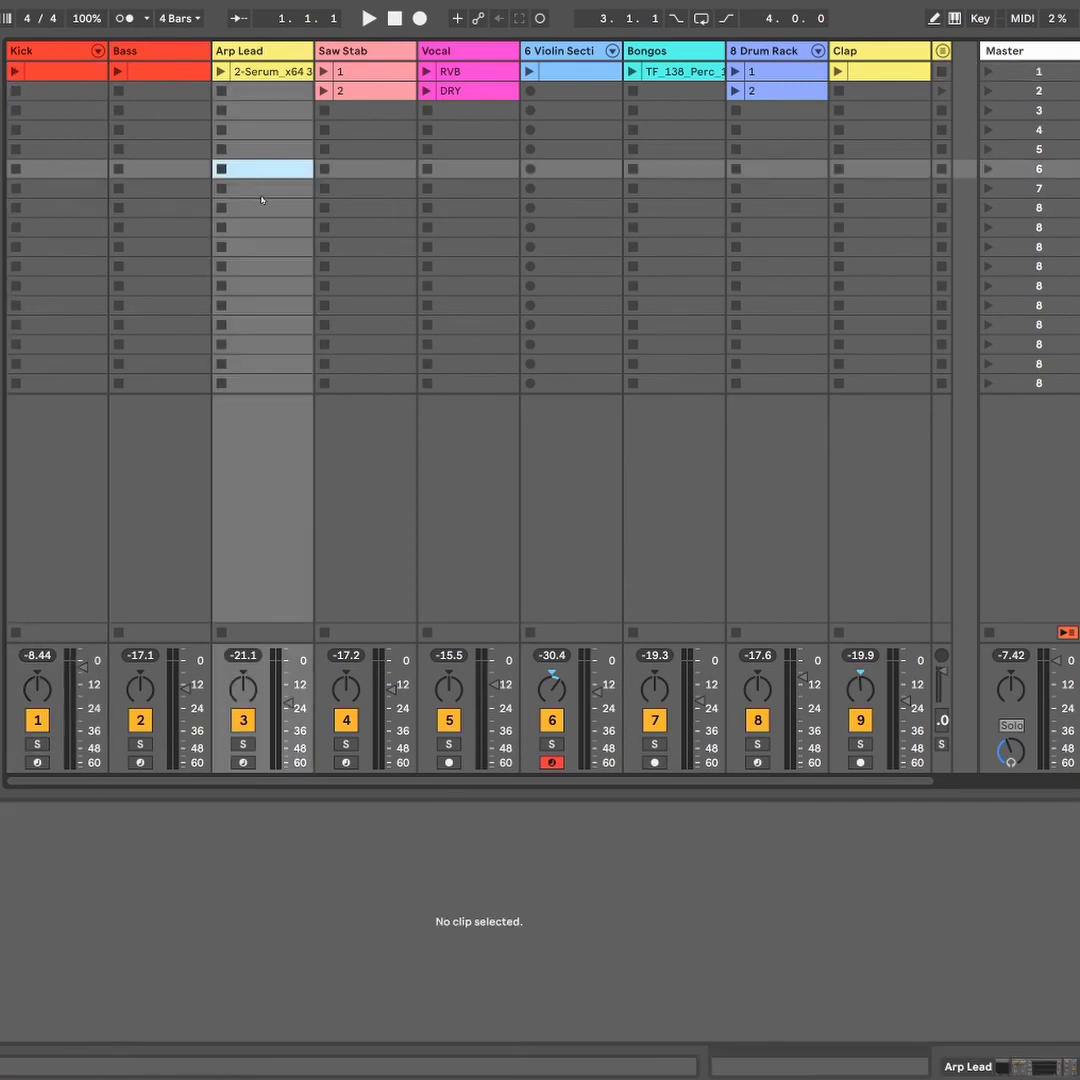
{"action": "left_click", "coordinate": [261, 188]}
{"action": "left_click", "coordinate": [266, 206]}
{"action": "left_click", "coordinate": [267, 224]}
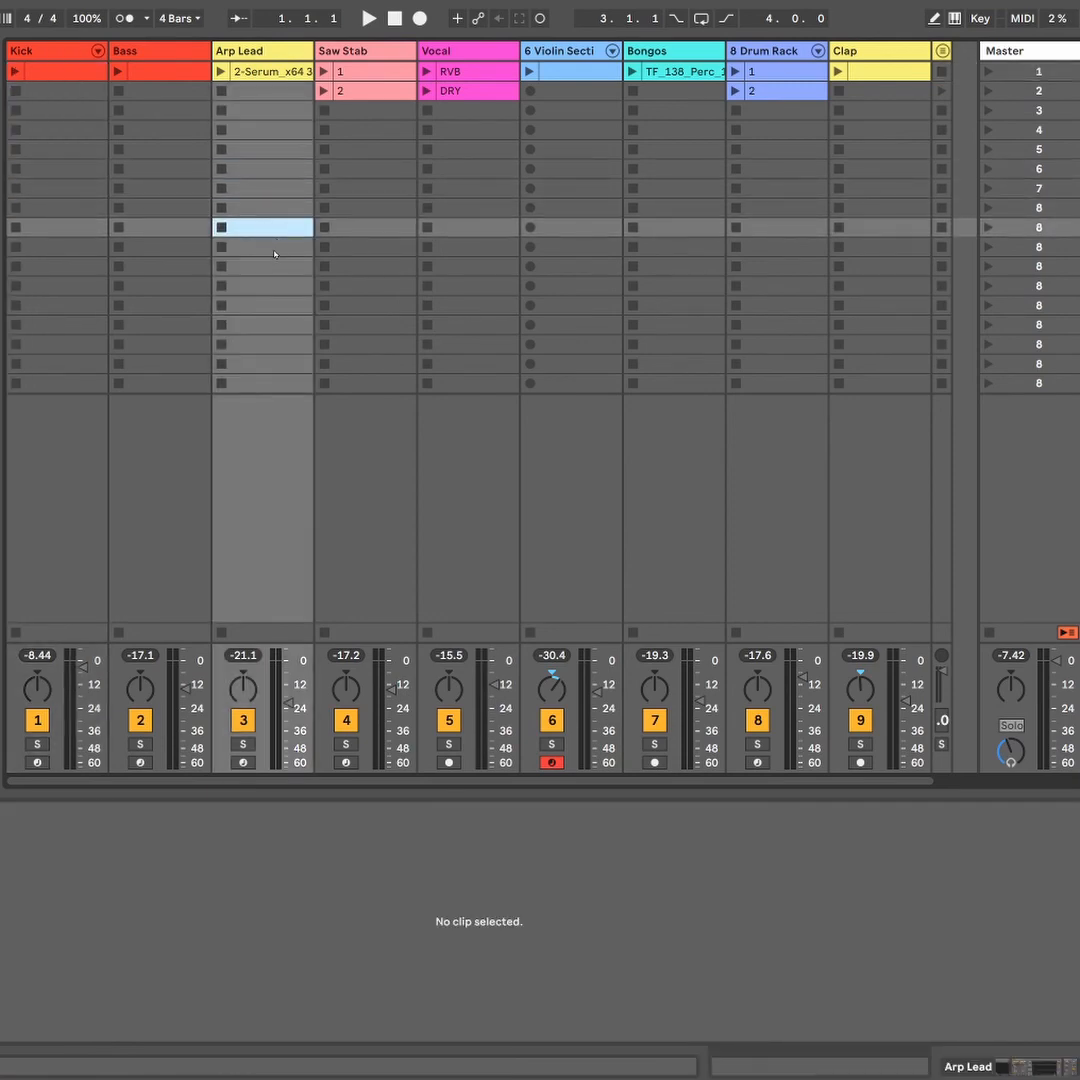
{"action": "left_click", "coordinate": [275, 250]}
{"action": "left_click", "coordinate": [286, 266]}
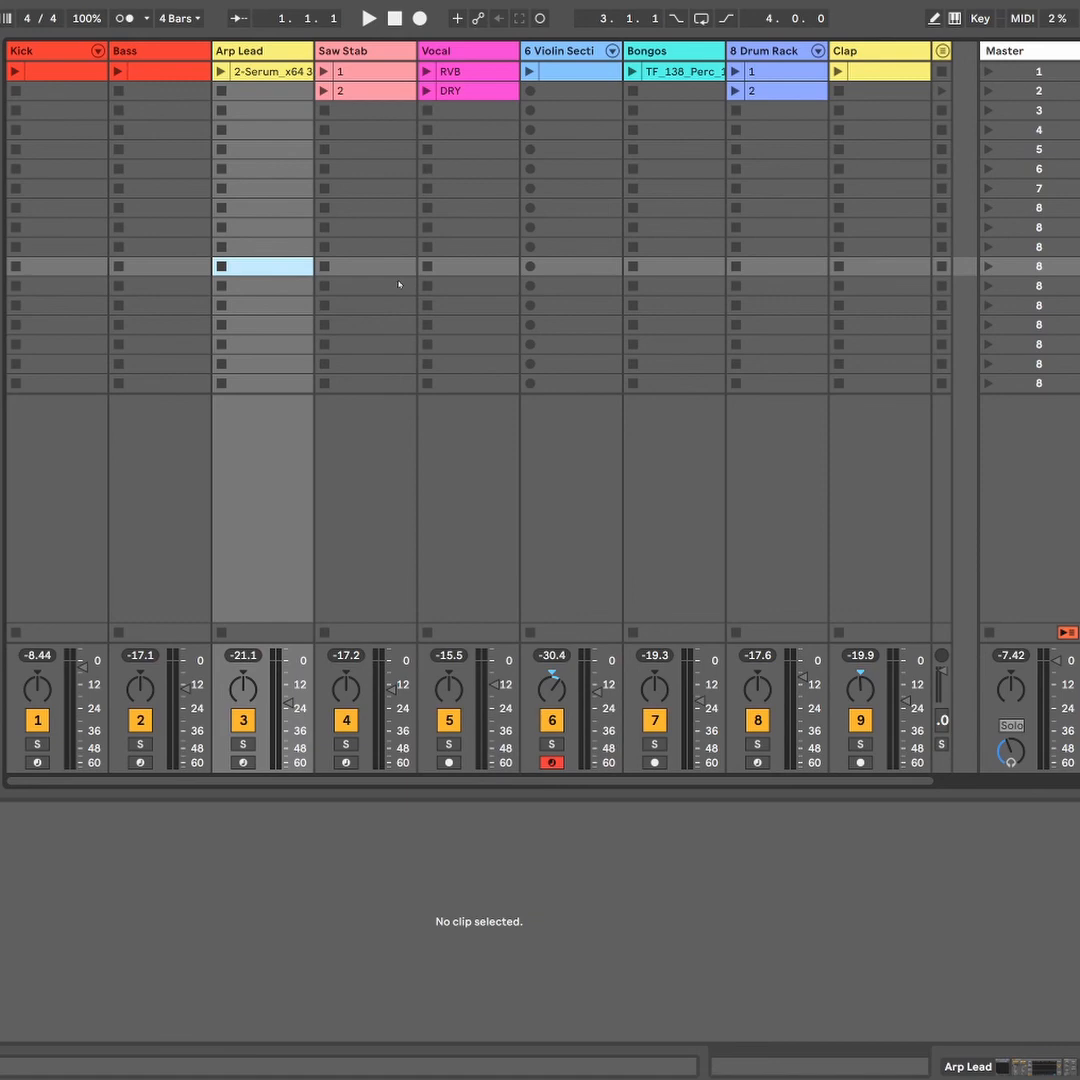
Remove the stop buttons from the six consecutive empty Saw Stab slots starting at scene 6.
{"action": "left_click", "coordinate": [356, 169]}
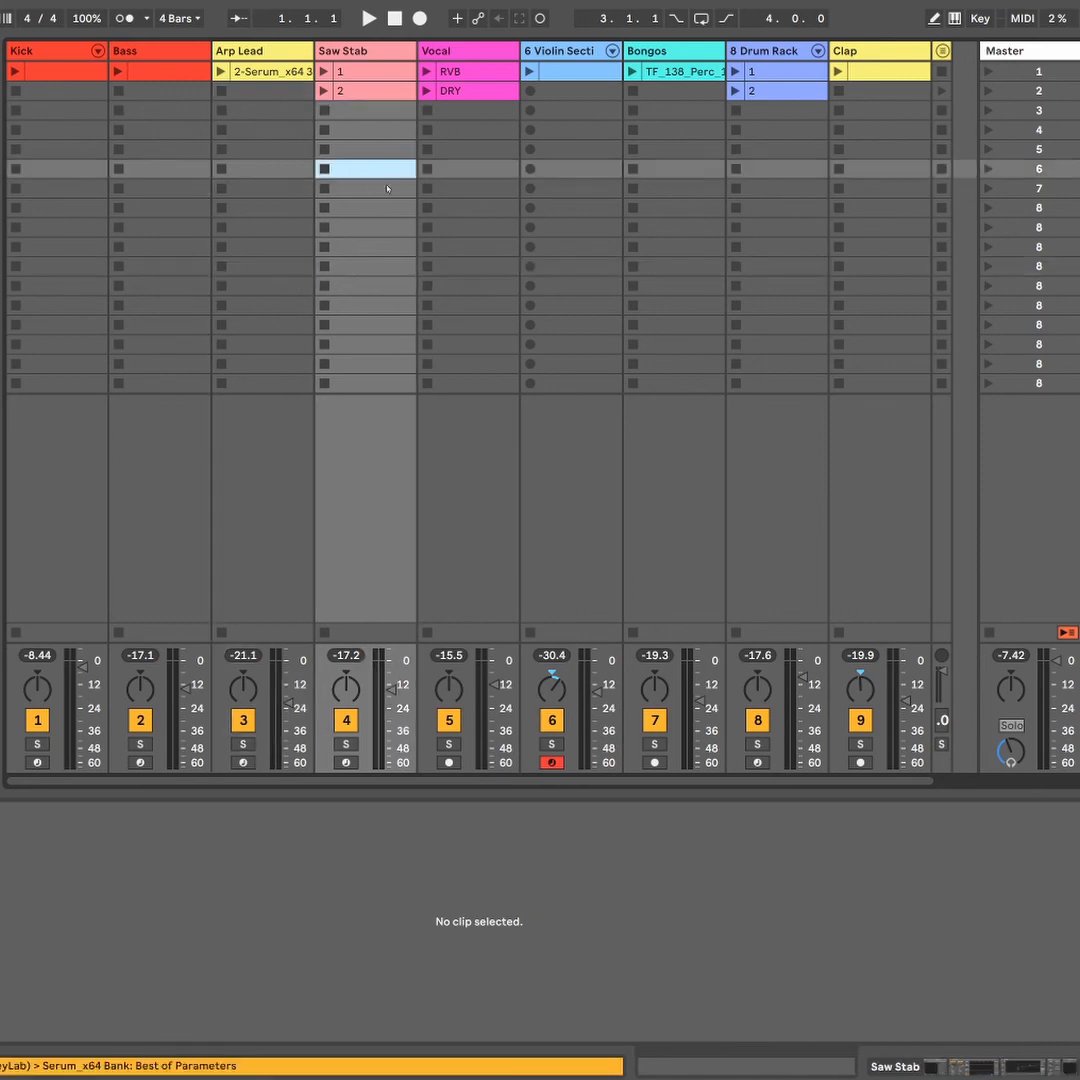
{"action": "key", "text": "shift+Down"}
{"action": "key", "text": "shift+Down"}
{"action": "key", "text": "shift+Down"}
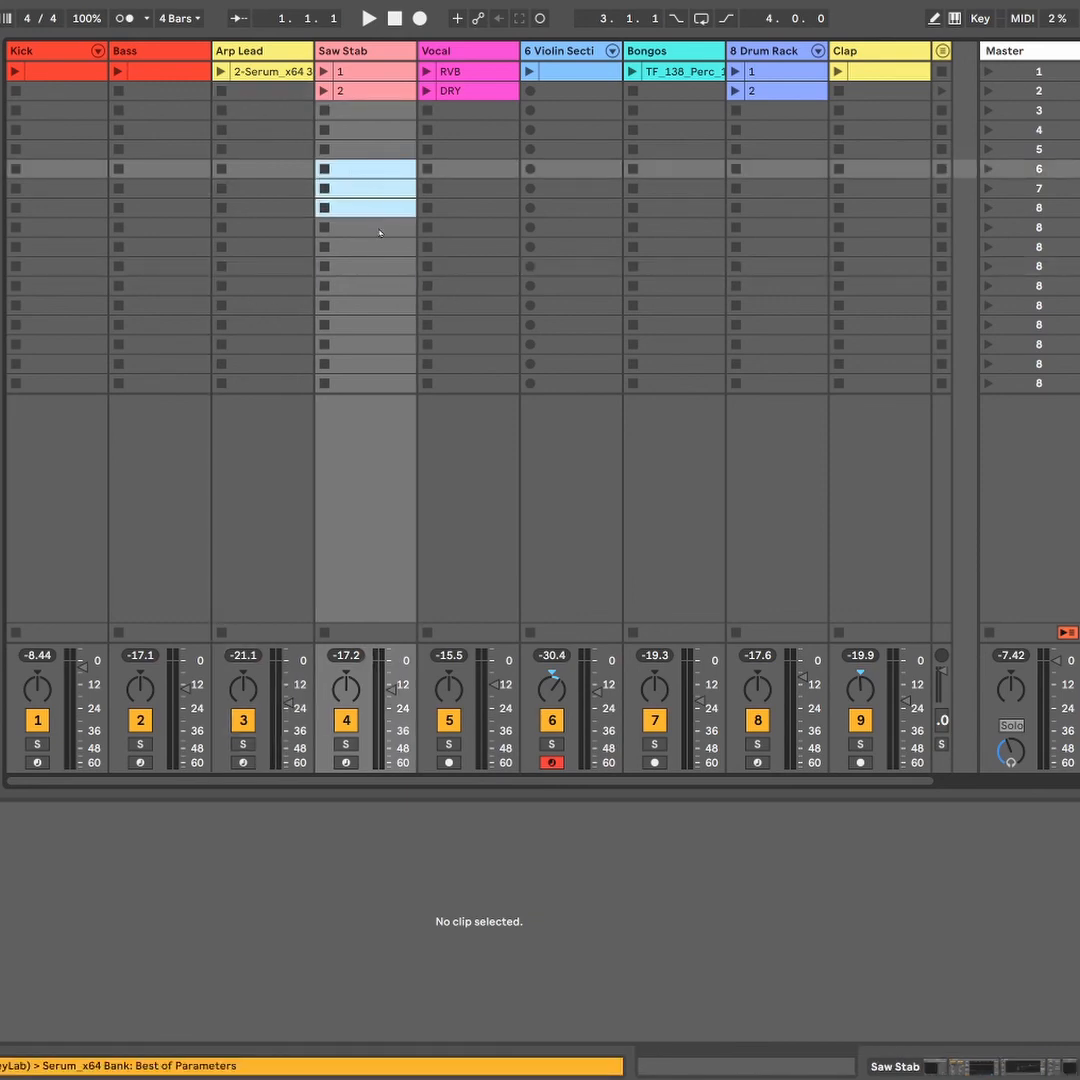
{"action": "key", "text": "shift+Down"}
{"action": "key", "text": "shift+Down"}
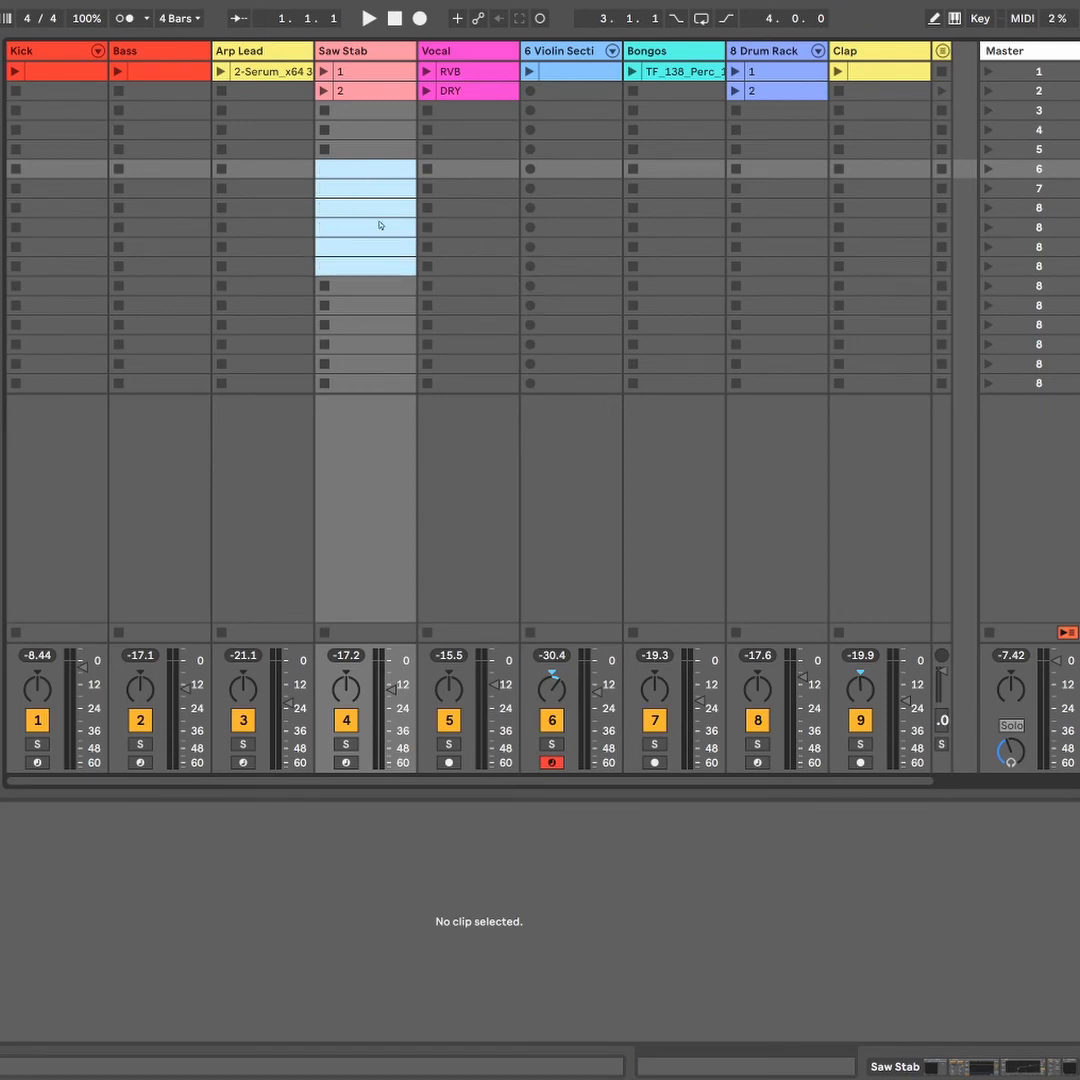
{"action": "key", "text": "ctrl+e"}
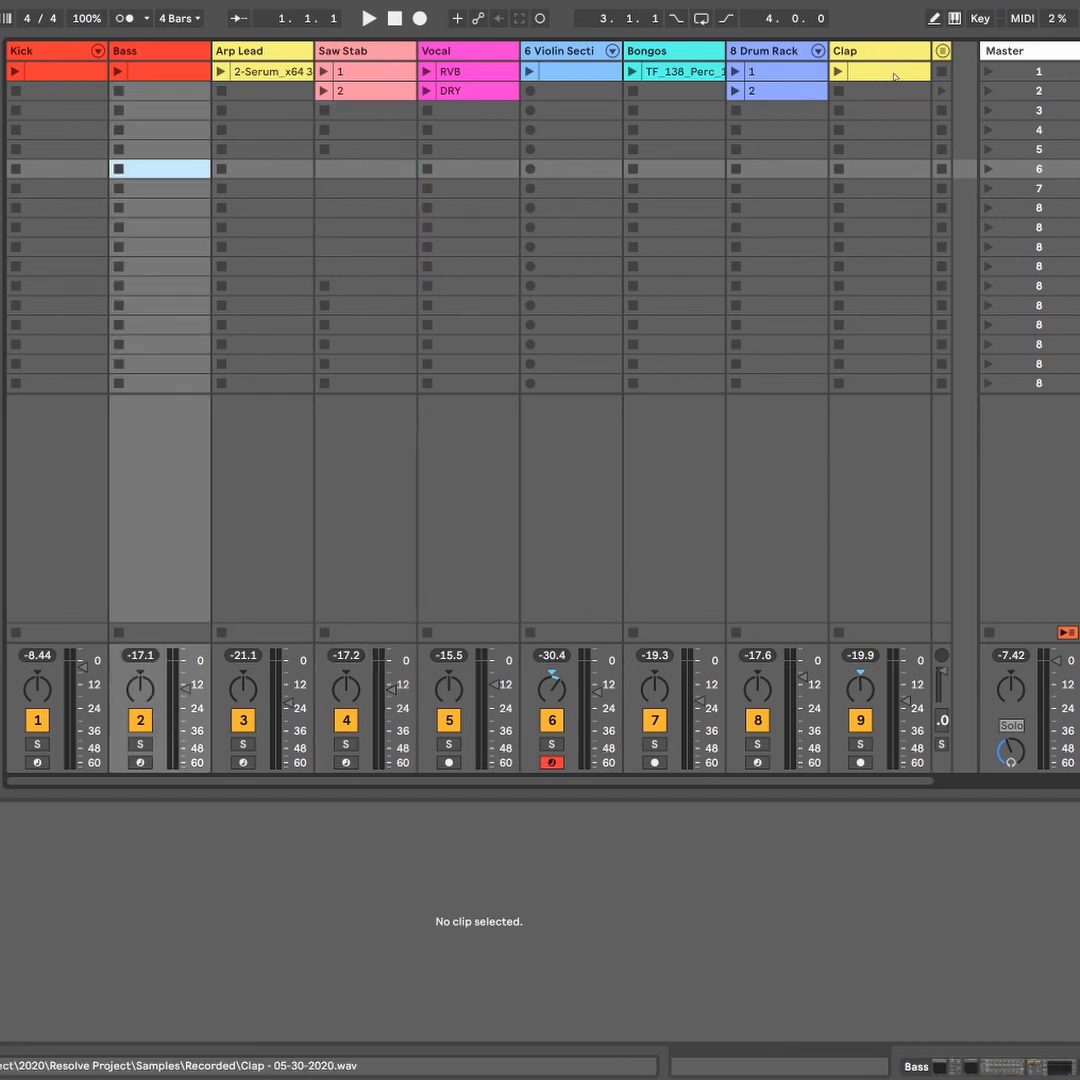
Copy all nine clips of scene 1, from Kick through Clap, into scene 5.
{"action": "left_click", "coordinate": [46, 72]}
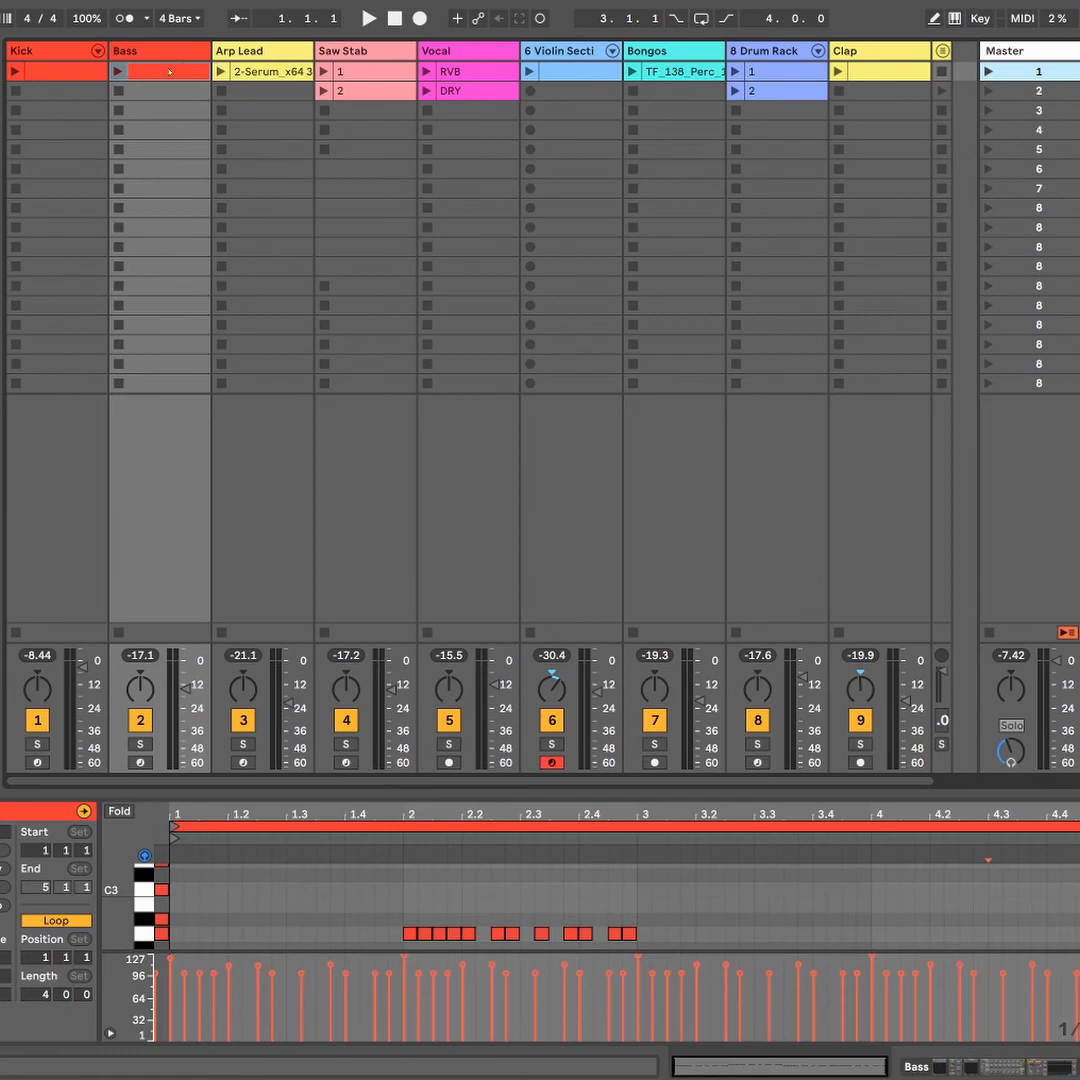
{"action": "left_click", "coordinate": [899, 72], "text": "shift"}
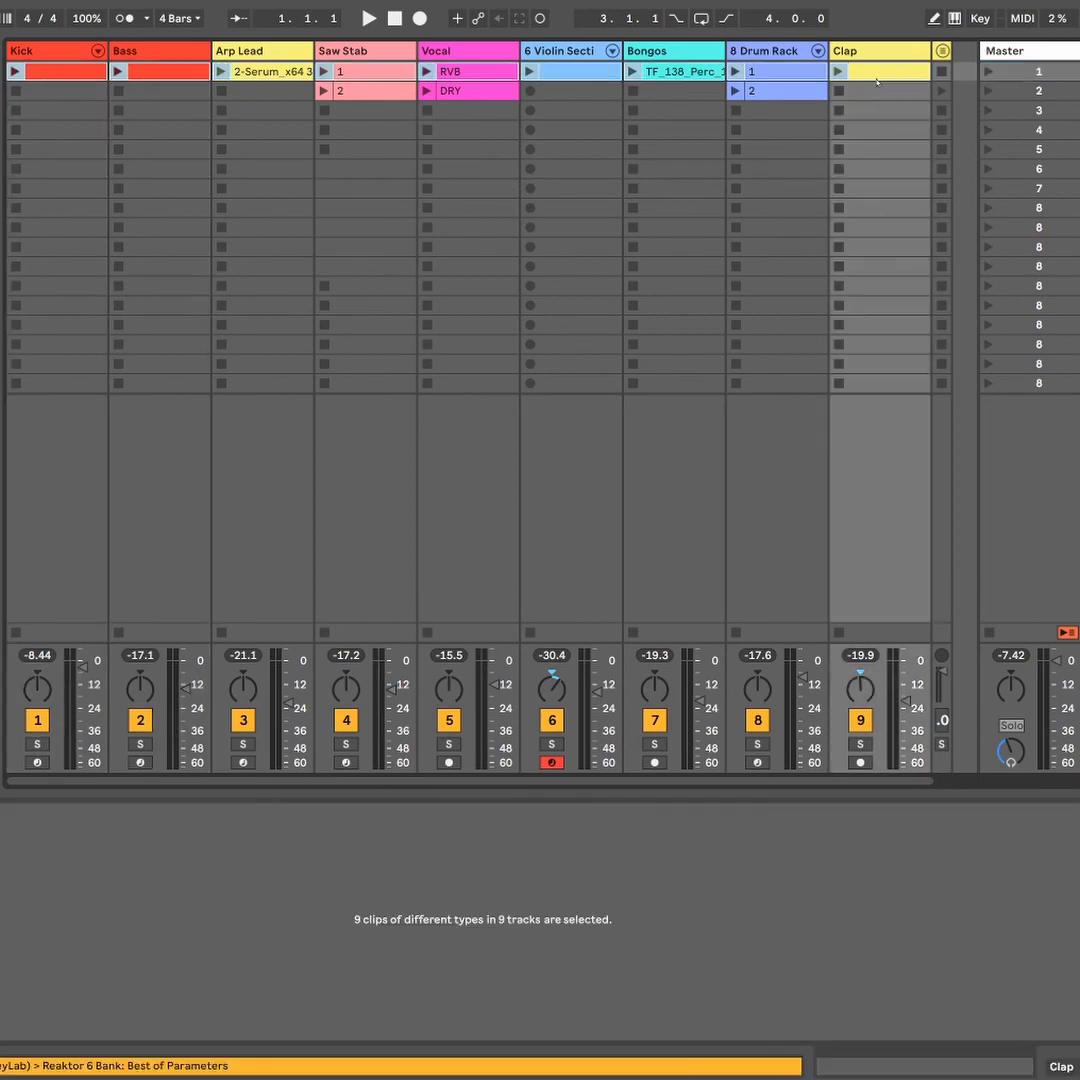
{"action": "left_click_drag", "start_coordinate": [899, 72], "coordinate": [777, 156]}
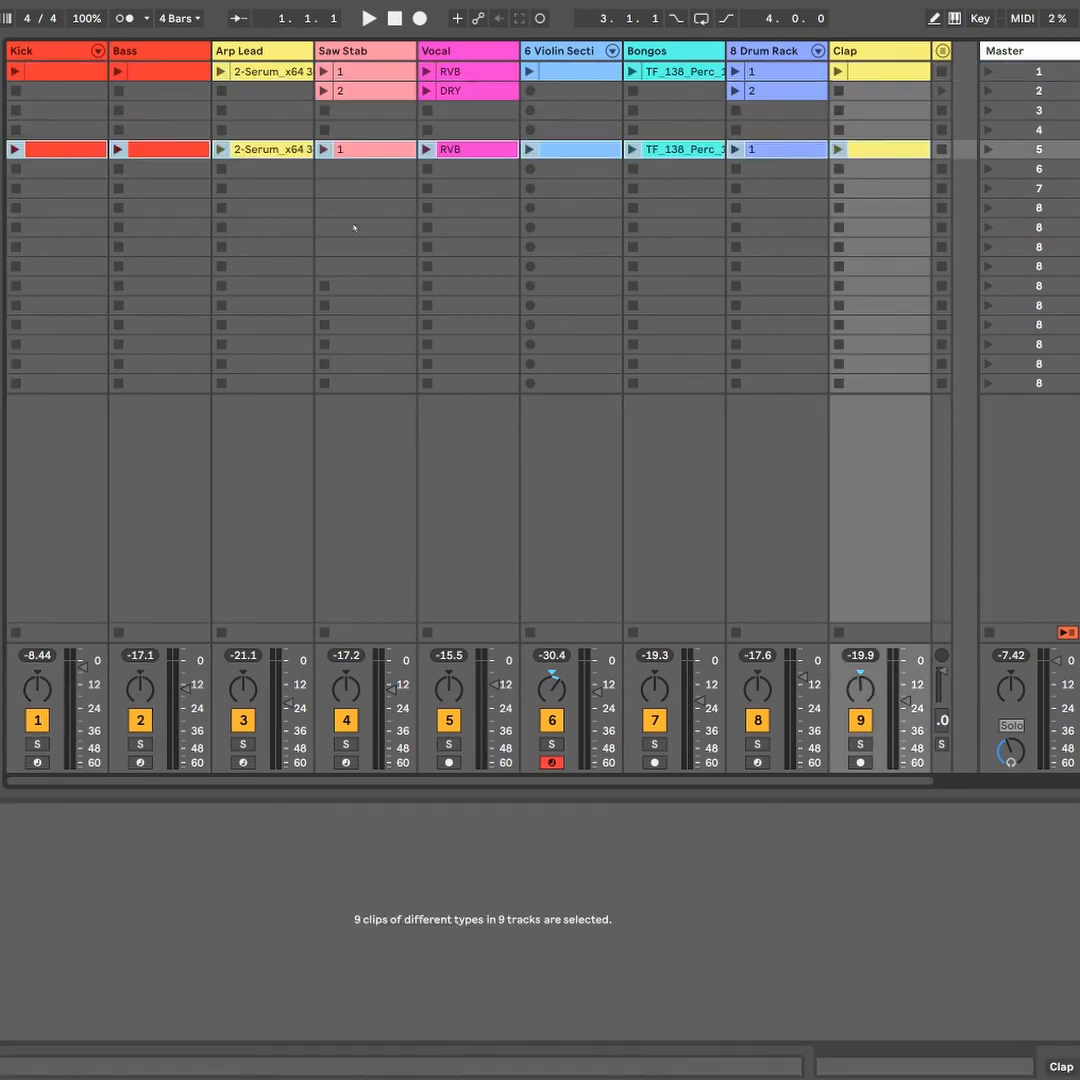
Copy Saw Stab clip 2 into scene 6 and restore the stop buttons in the five Saw Stab slots below it.
{"action": "left_click", "coordinate": [372, 95]}
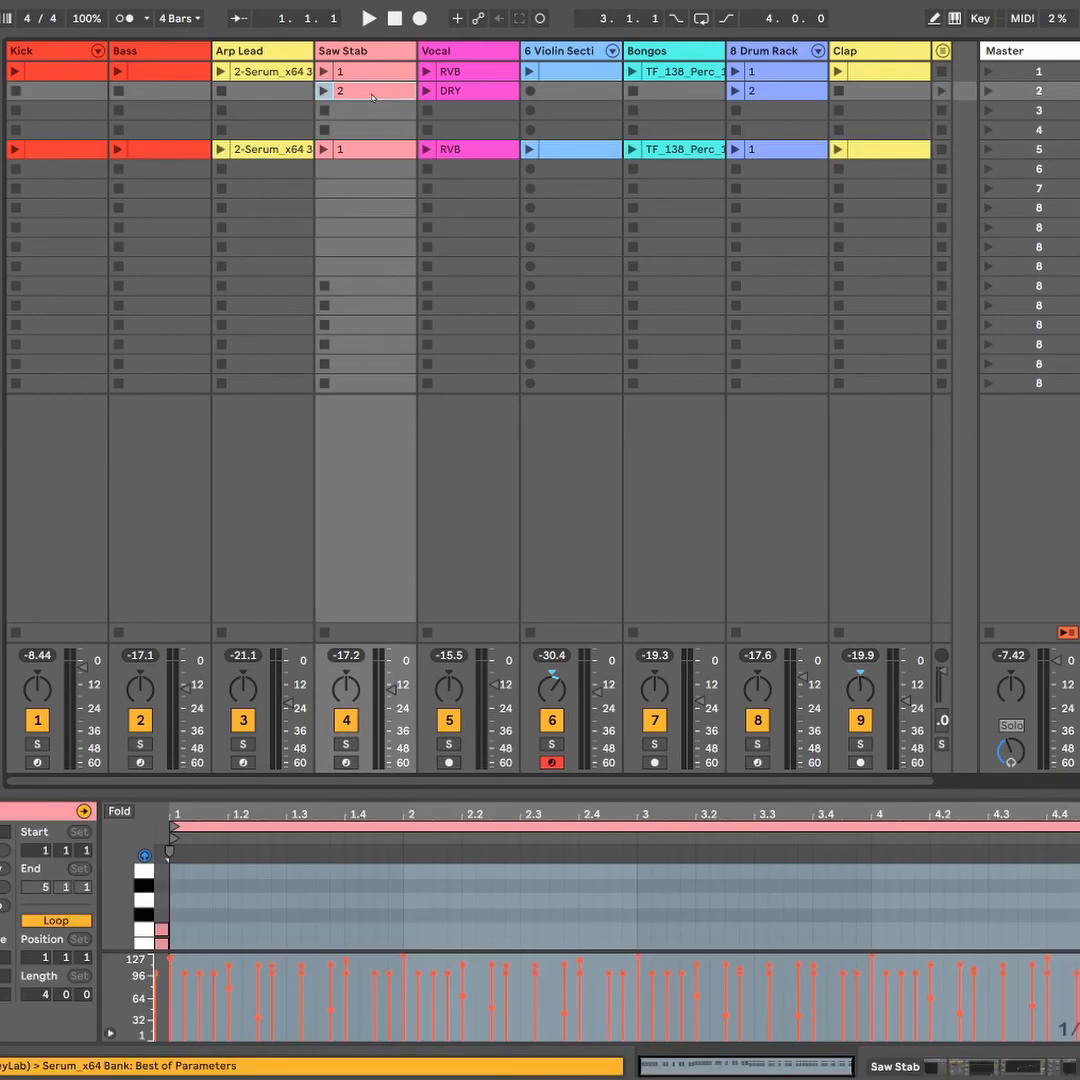
{"action": "left_click_drag", "start_coordinate": [370, 99], "coordinate": [380, 260]}
{"action": "key", "text": "ctrl+e"}
Remove the scene 6 stop buttons from the Kick, Bass and Arp Lead tracks.
{"action": "left_click_drag", "start_coordinate": [41, 173], "coordinate": [270, 175]}
{"action": "key", "text": "ctrl+e"}
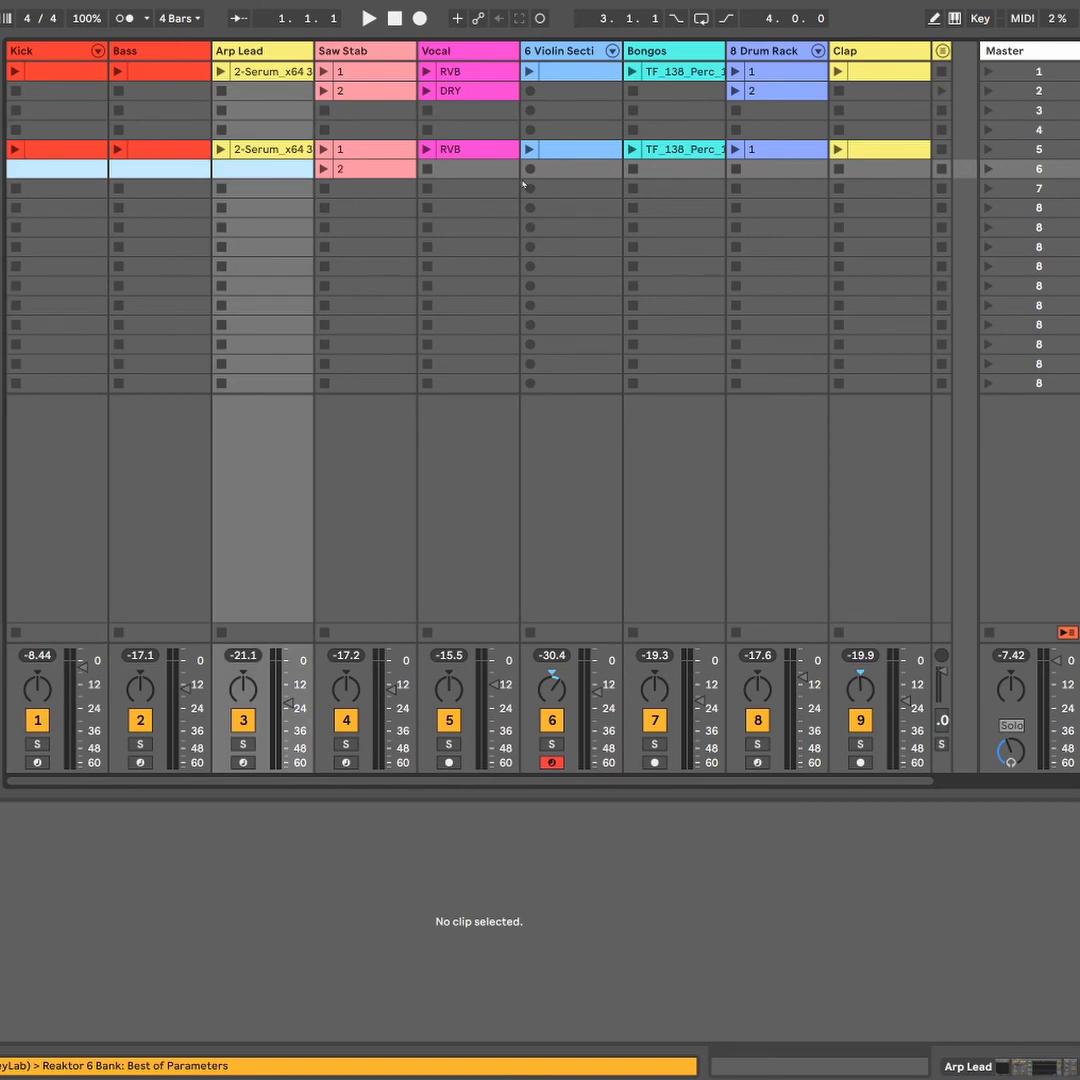
{"action": "left_click", "coordinate": [487, 187]}
{"action": "left_click", "coordinate": [493, 172]}
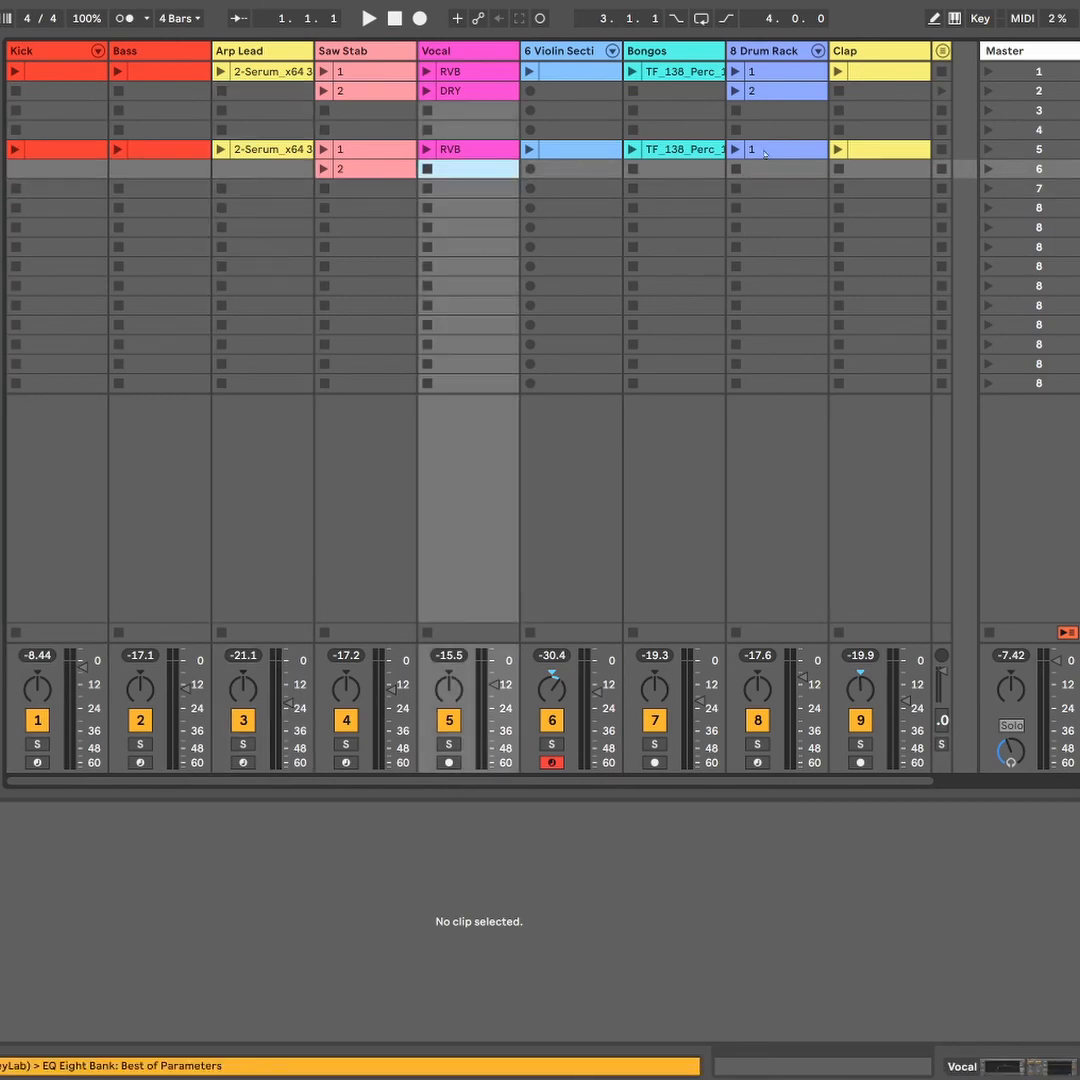
Copy Drum Rack clip 2 into scene 6, launch the copy briefly and stop playback.
{"action": "left_click_drag", "start_coordinate": [765, 90], "coordinate": [772, 175]}
{"action": "left_click", "coordinate": [490, 172], "text": "shift"}
{"action": "left_click", "coordinate": [735, 169]}
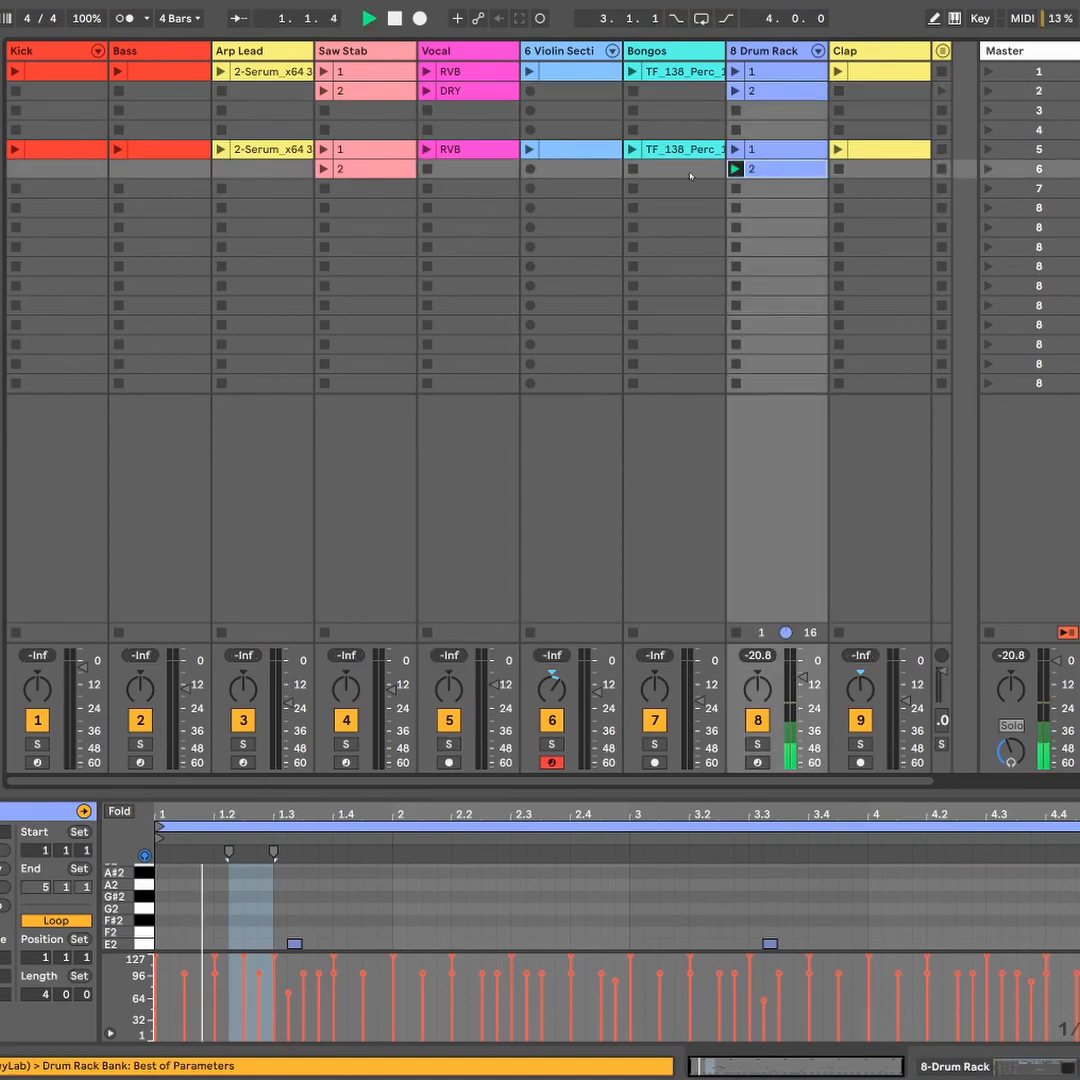
{"action": "key", "text": "space"}
Remove the scene 6 stop buttons from the Vocal, Violin Section, Bongos and Clap tracks.
{"action": "left_click_drag", "start_coordinate": [480, 173], "coordinate": [670, 174]}
{"action": "key", "text": "ctrl+e"}
{"action": "left_click", "coordinate": [878, 174], "text": "ctrl"}
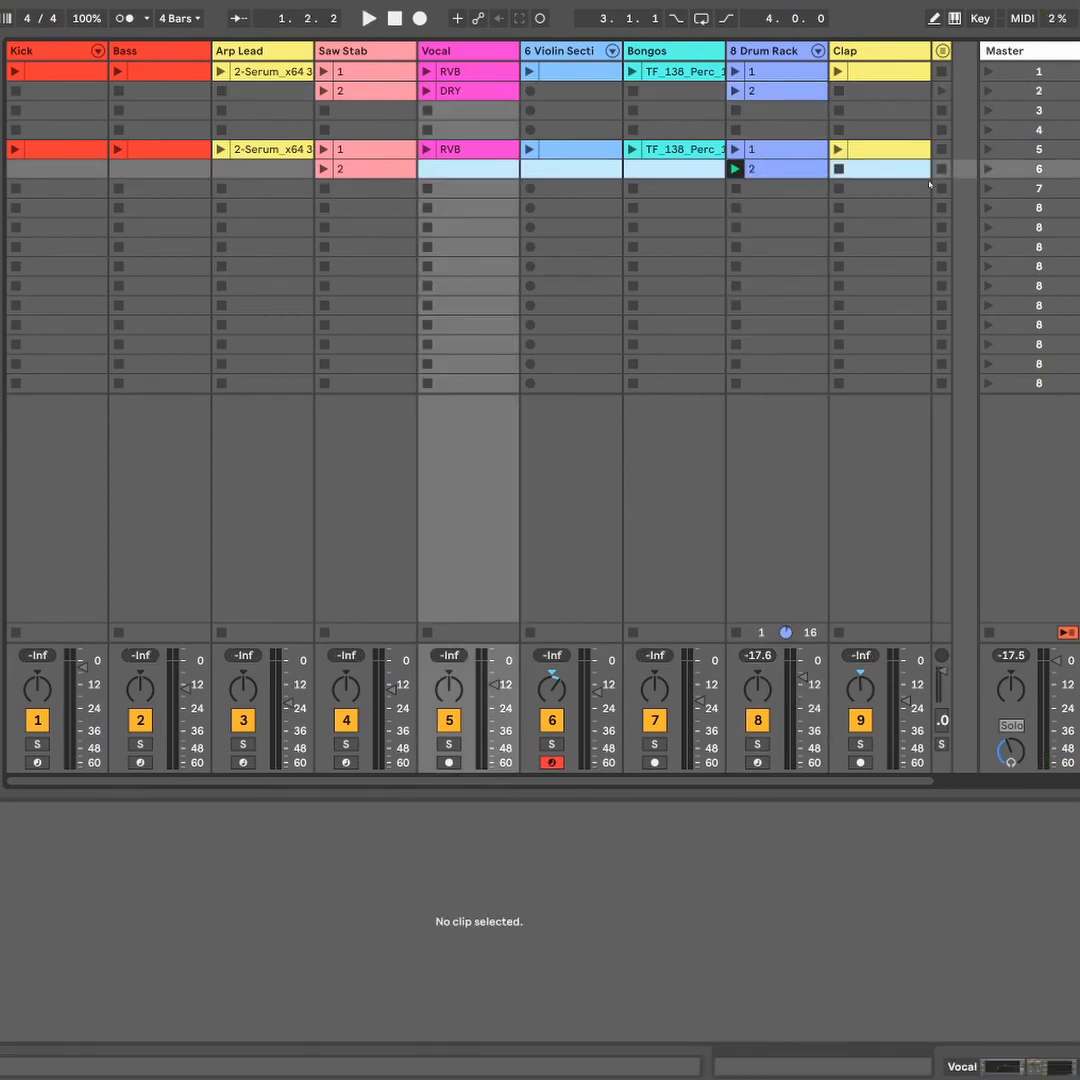
{"action": "key", "text": "ctrl+e"}
{"action": "left_click", "coordinate": [1036, 152]}
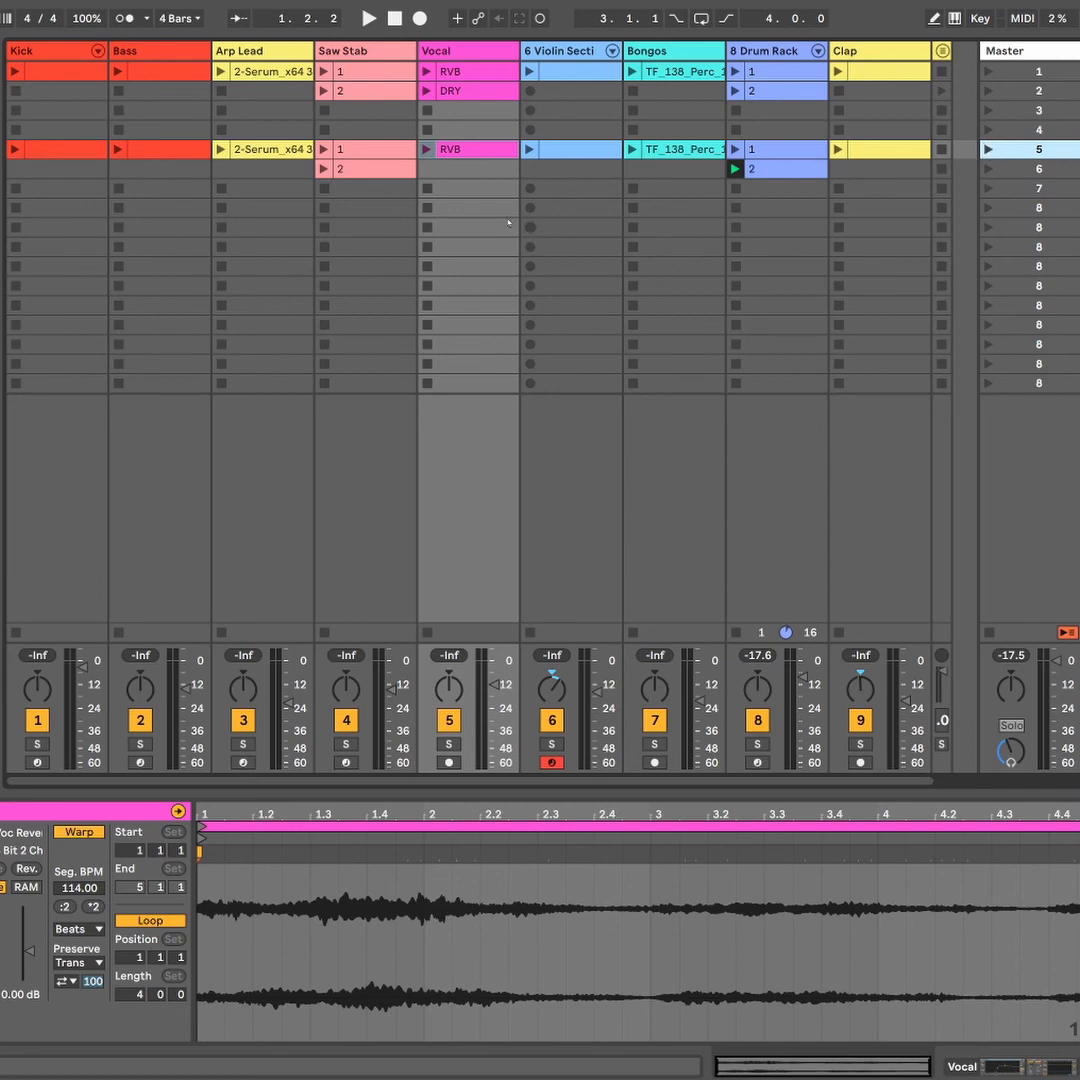
{"action": "left_click", "coordinate": [360, 169]}
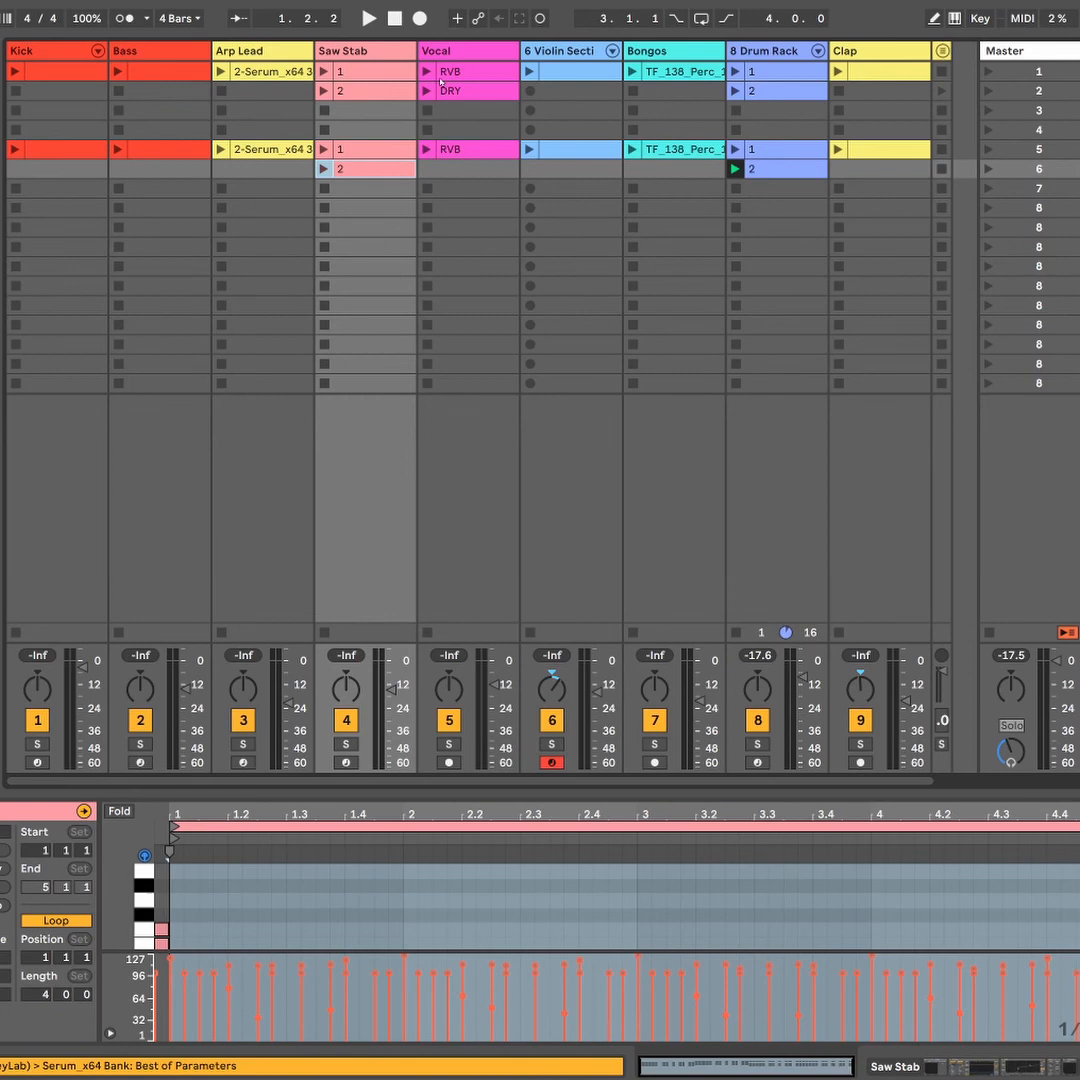
{"action": "left_click", "coordinate": [361, 52]}
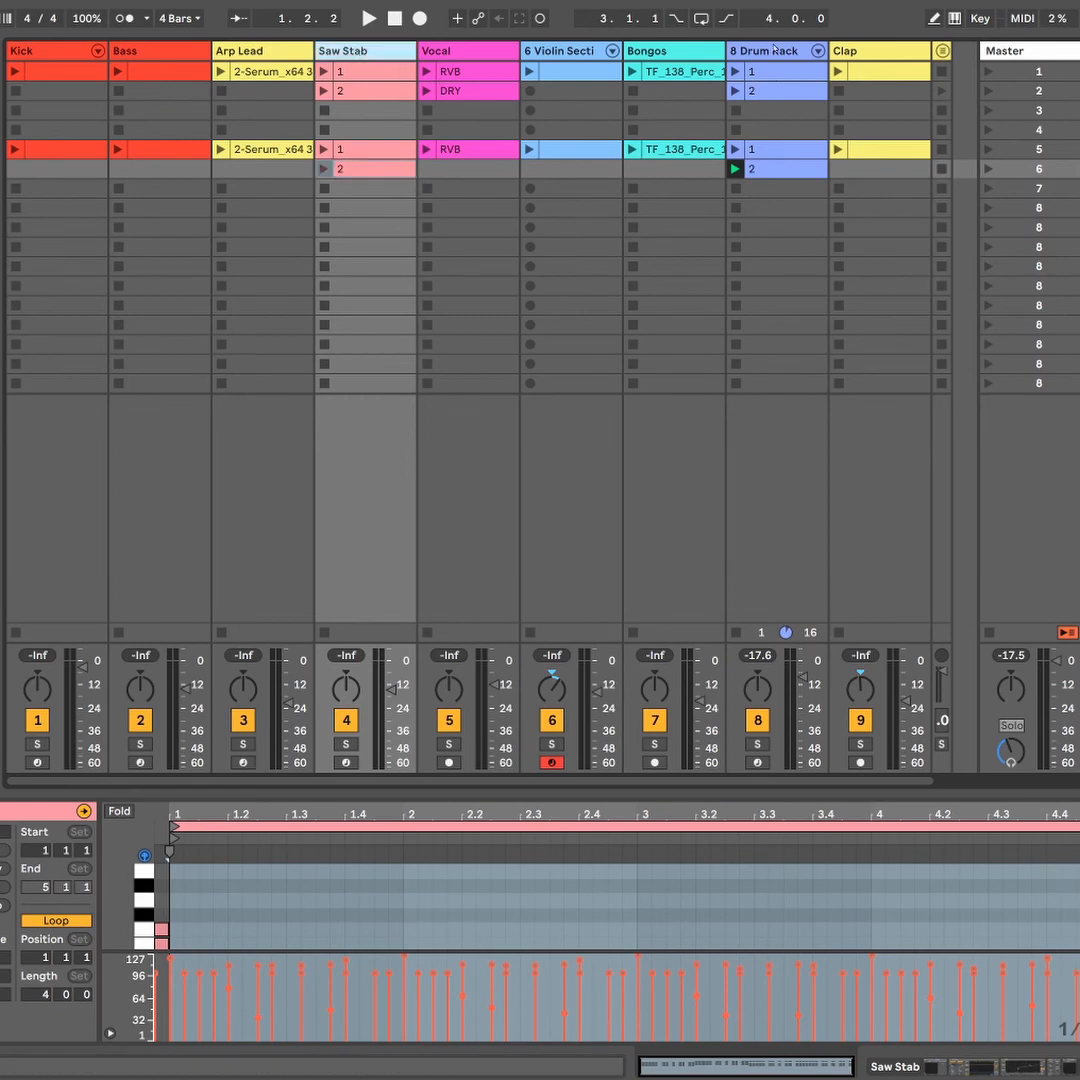
{"action": "left_click", "coordinate": [774, 47]}
Launch scene 5, switch to scene 6 to audition the Saw Stab and Drum Rack change, and stop playback with the position reset.
{"action": "left_click", "coordinate": [988, 151]}
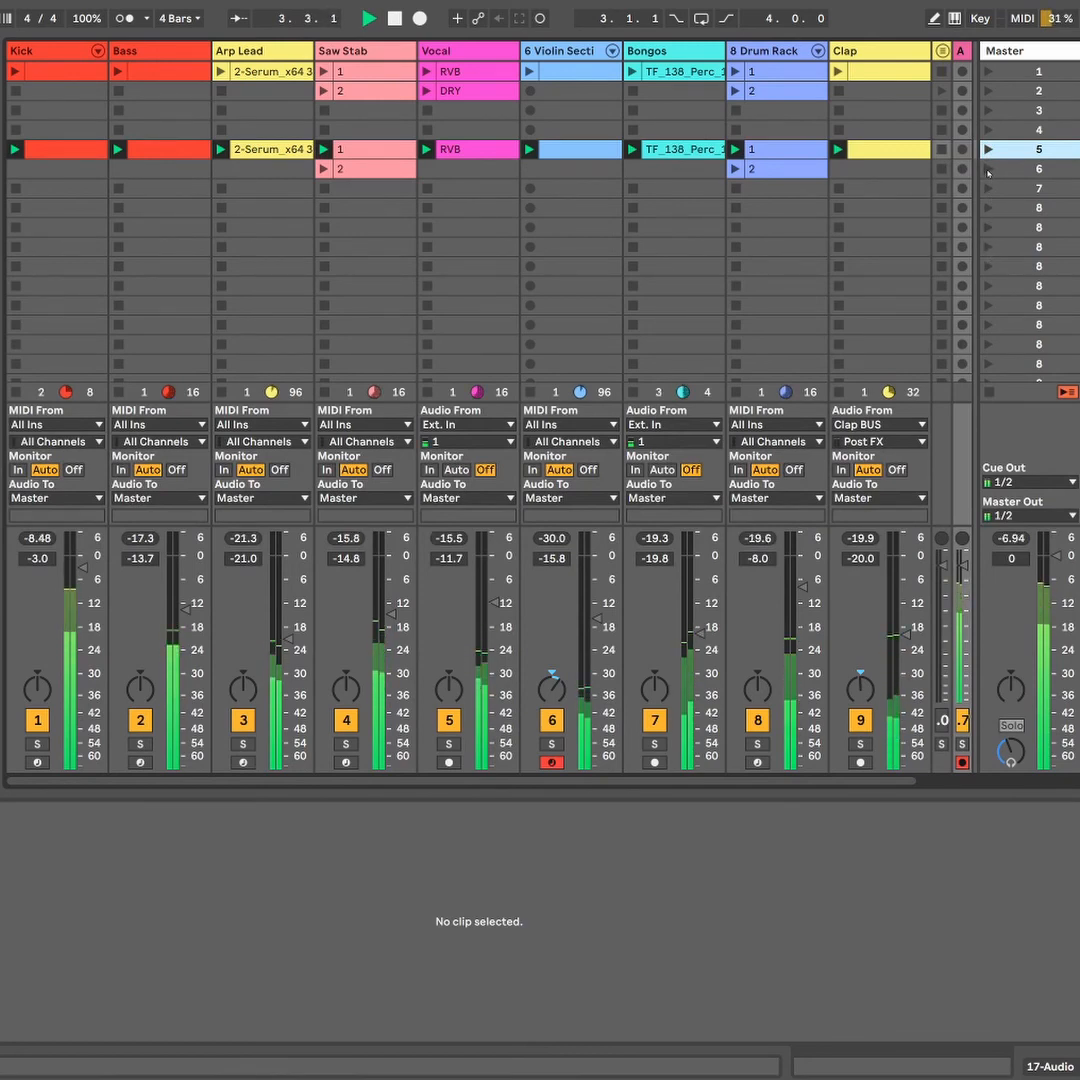
{"action": "left_click", "coordinate": [987, 169]}
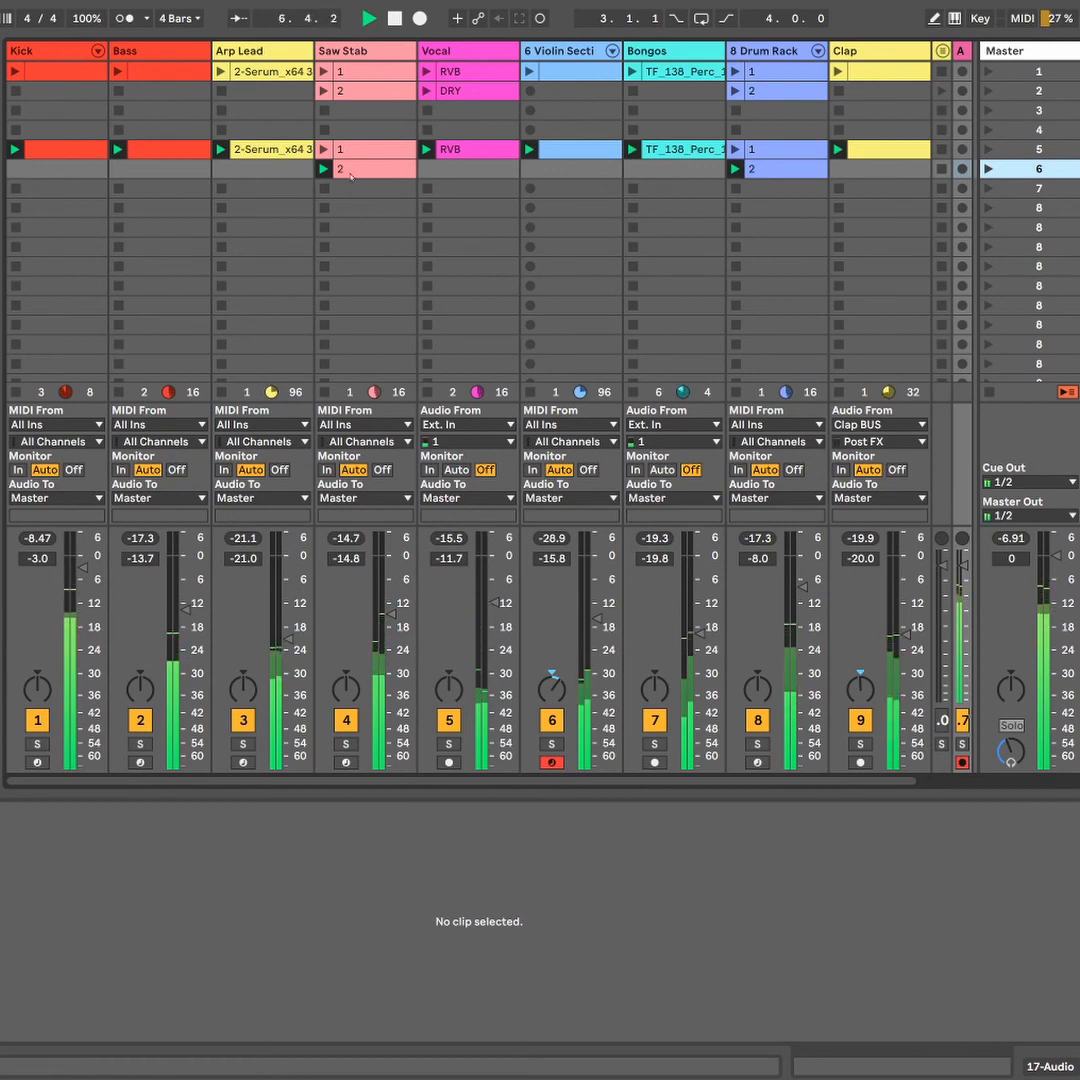
{"action": "left_click", "coordinate": [799, 154]}
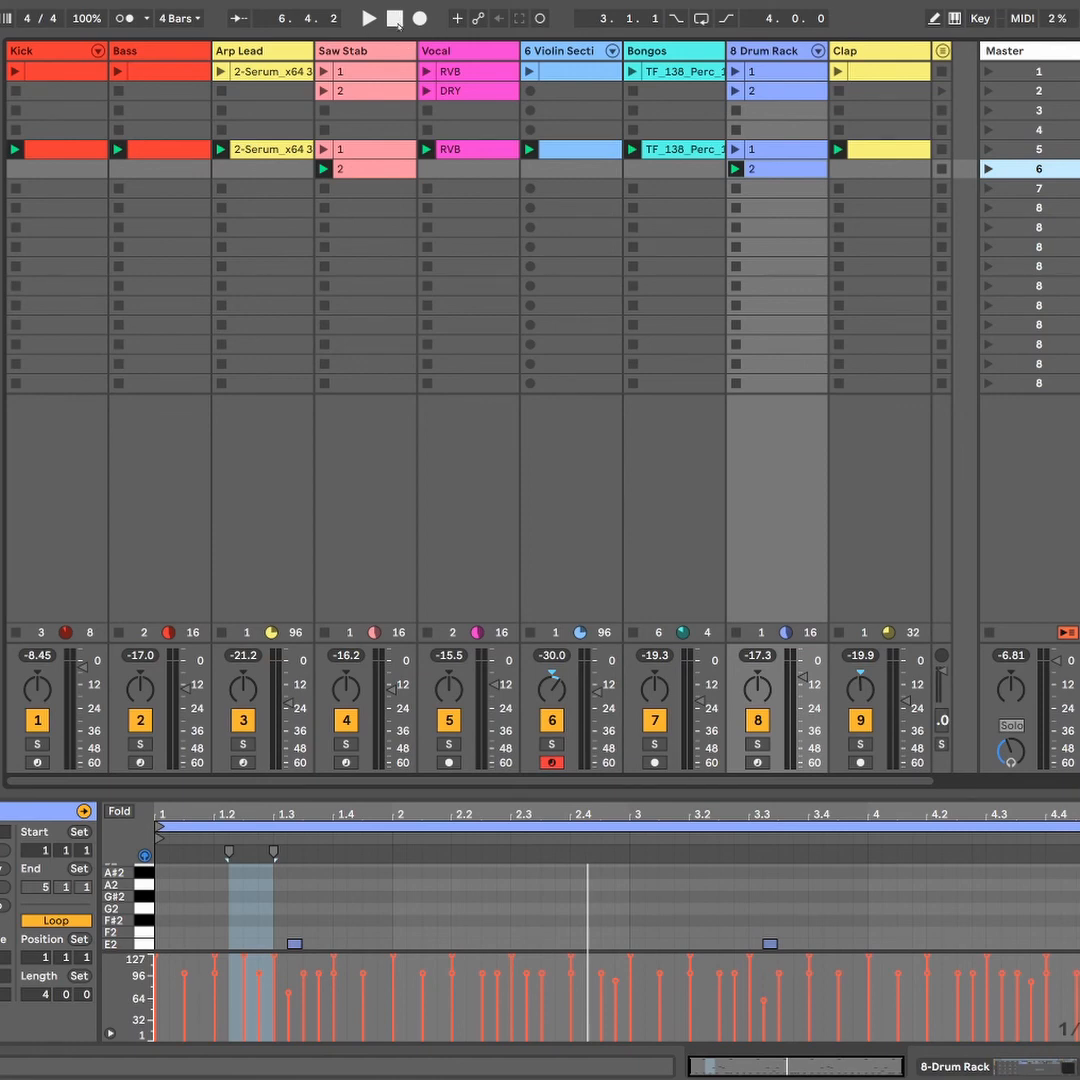
{"action": "left_click", "coordinate": [396, 19]}
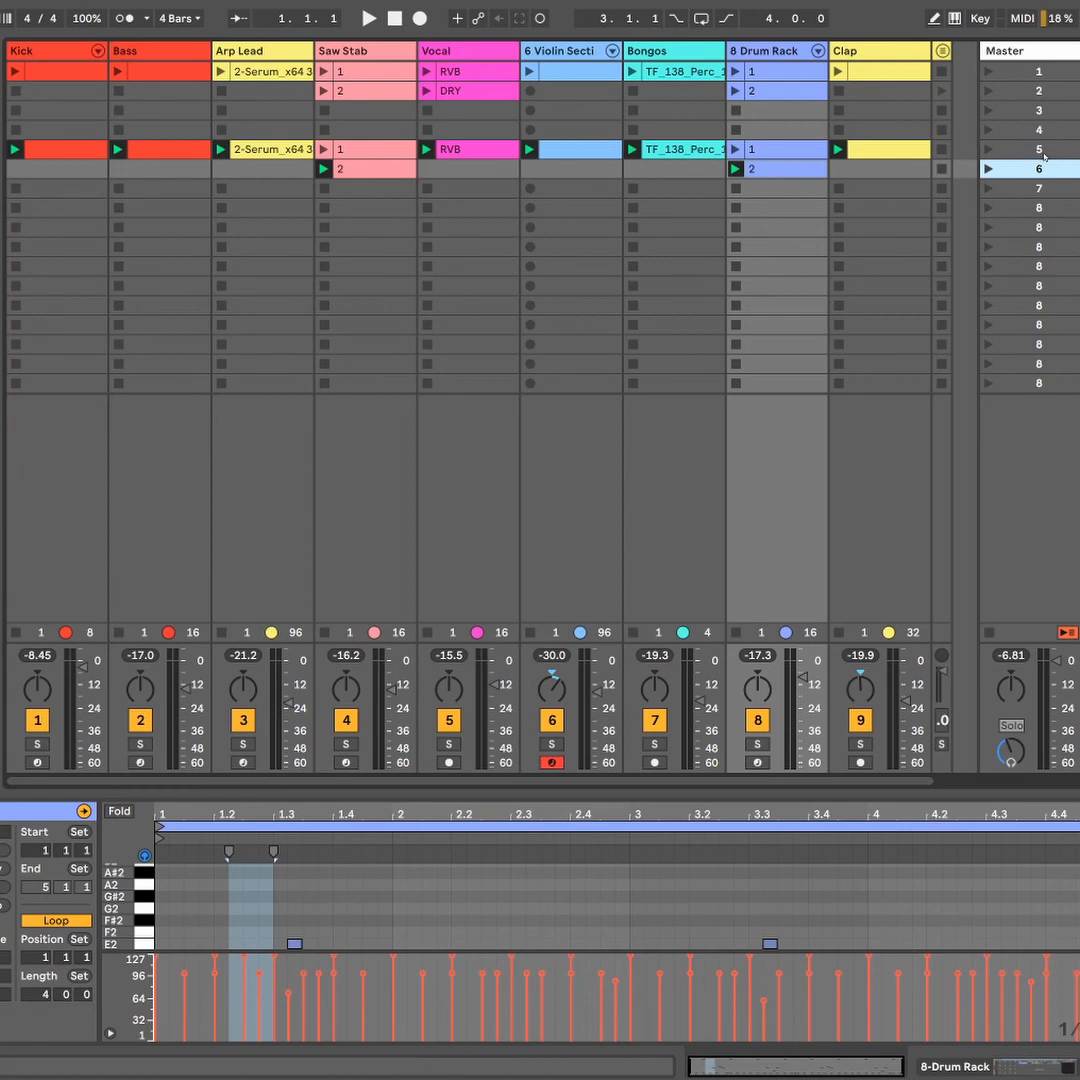
Select scenes 5 and 6 together.
{"action": "left_click_drag", "start_coordinate": [1044, 157], "coordinate": [1042, 173]}
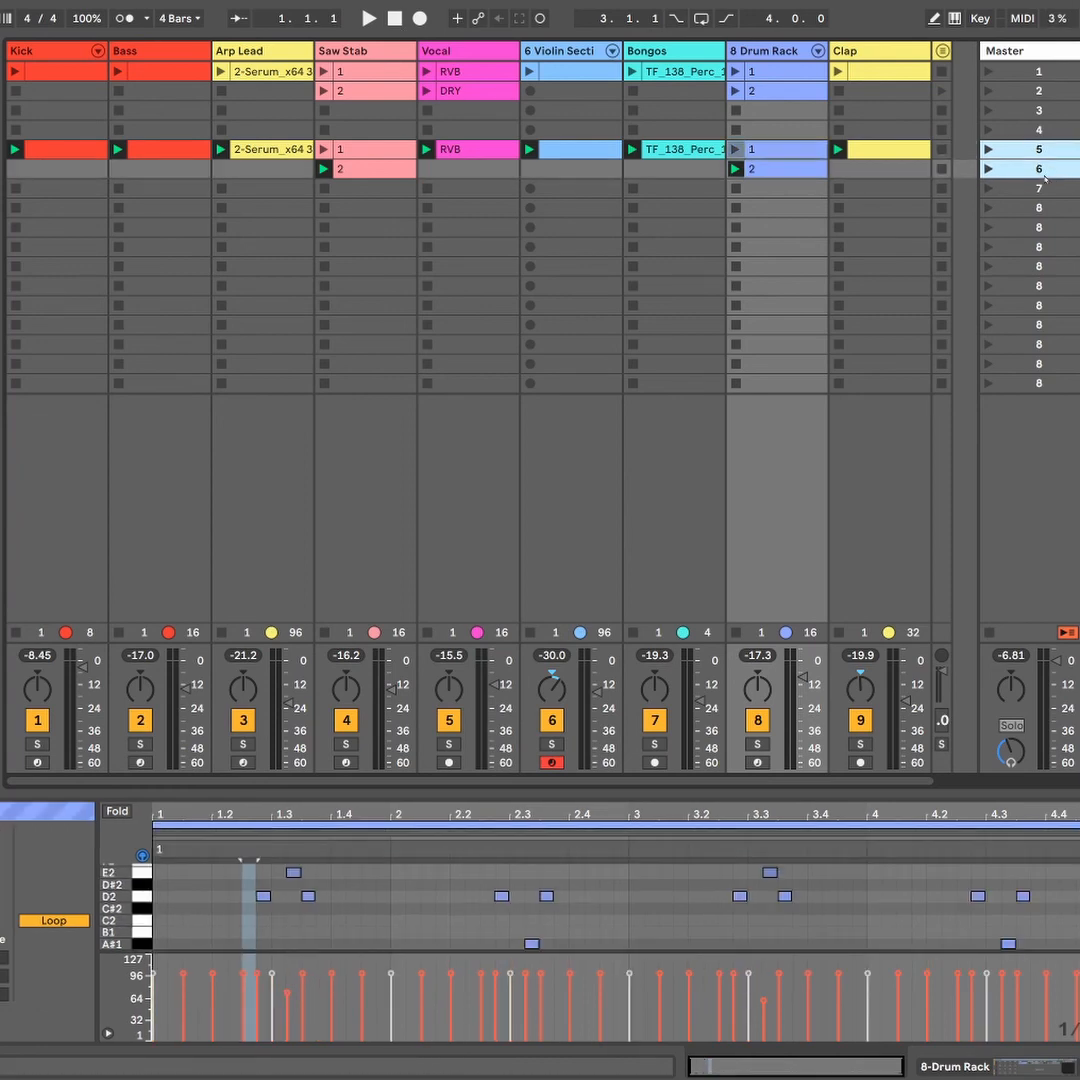